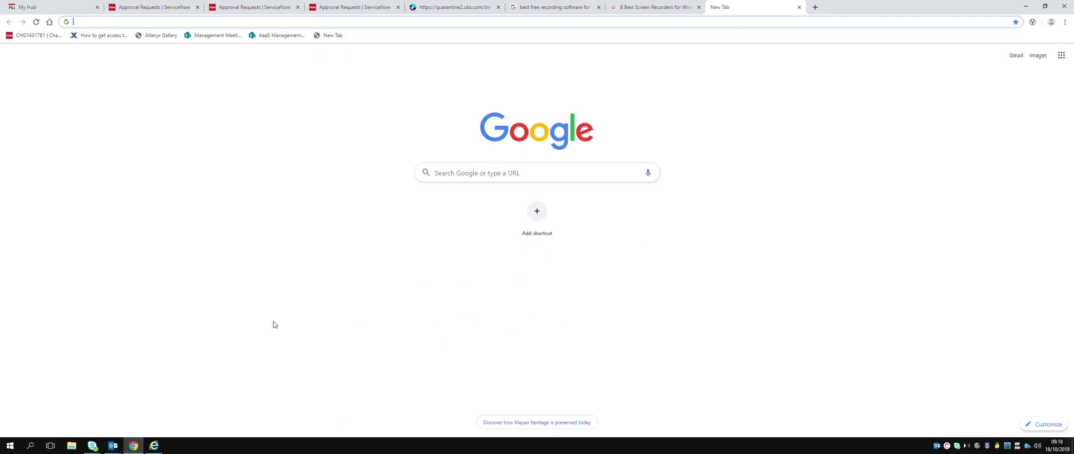
# Step: Launch Alteryx Designer from the Alteryx program group
pyautogui.click(10, 447)
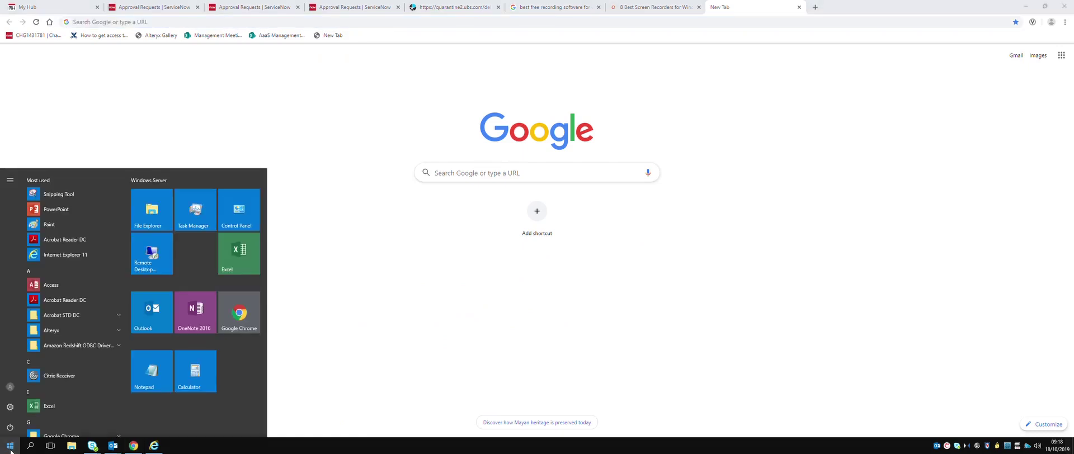
pyautogui.click(66, 333)
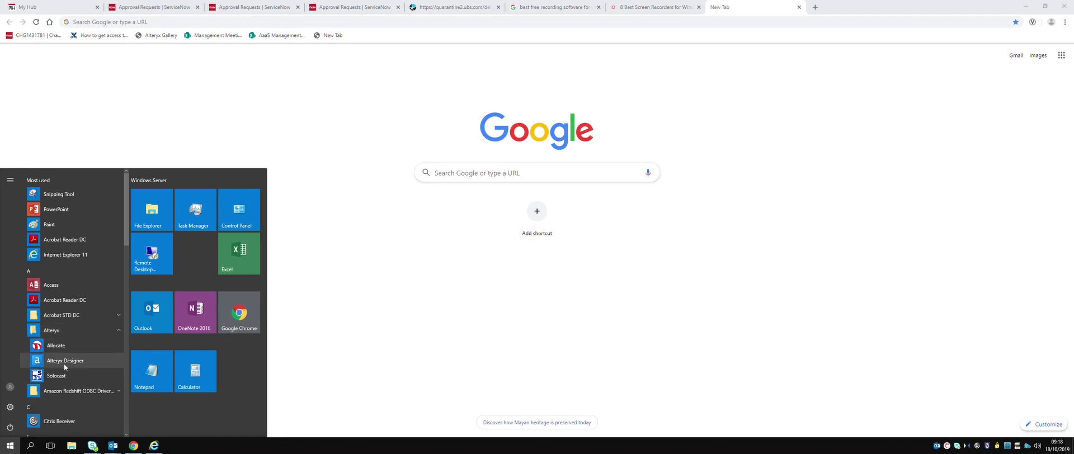
pyautogui.click(65, 361)
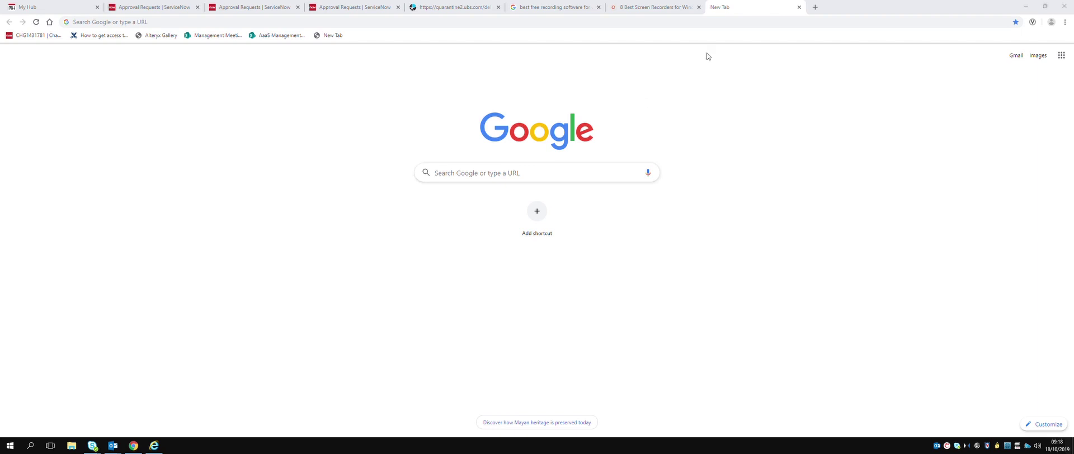
# Step: Search the web for "alteryx weekly challenge" and open the Alteryx Community Weekly Challenge page
pyautogui.click(487, 174)
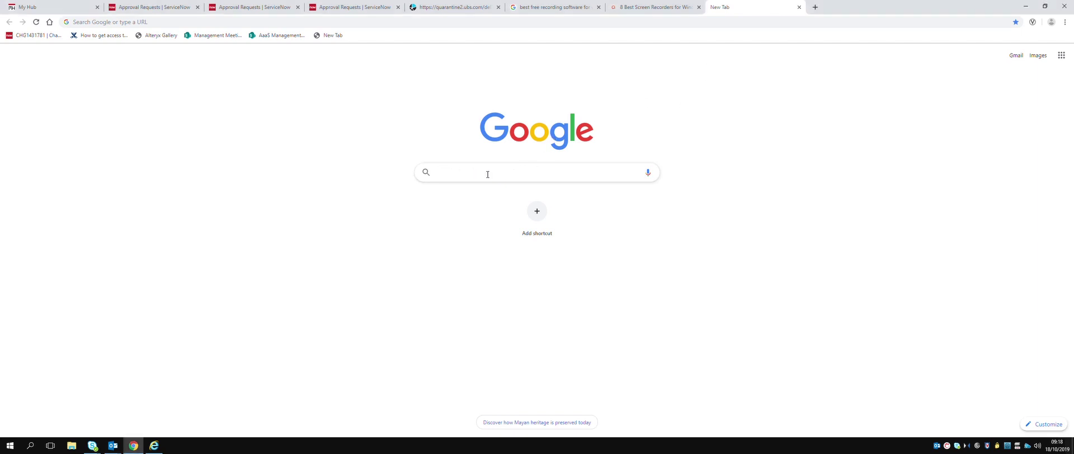
pyautogui.write('alteryx')
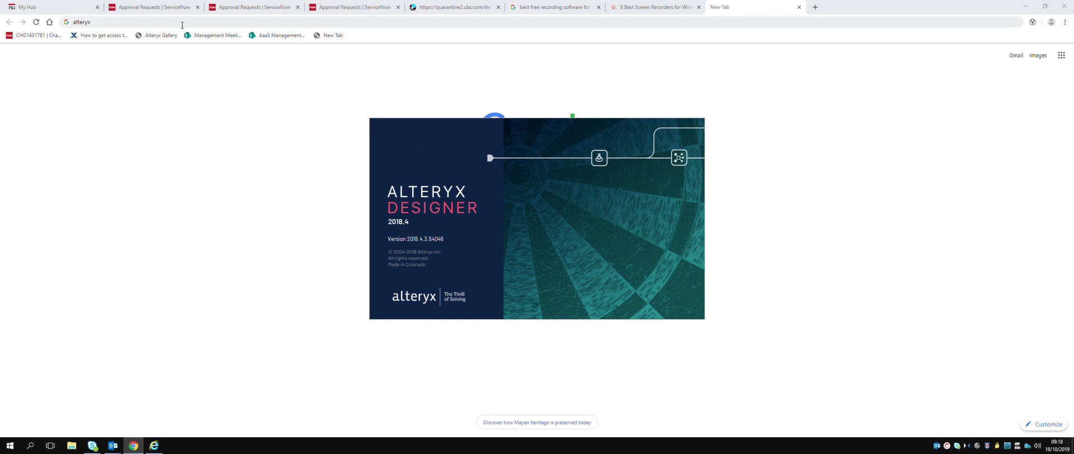
pyautogui.click(182, 24)
pyautogui.write('wee')
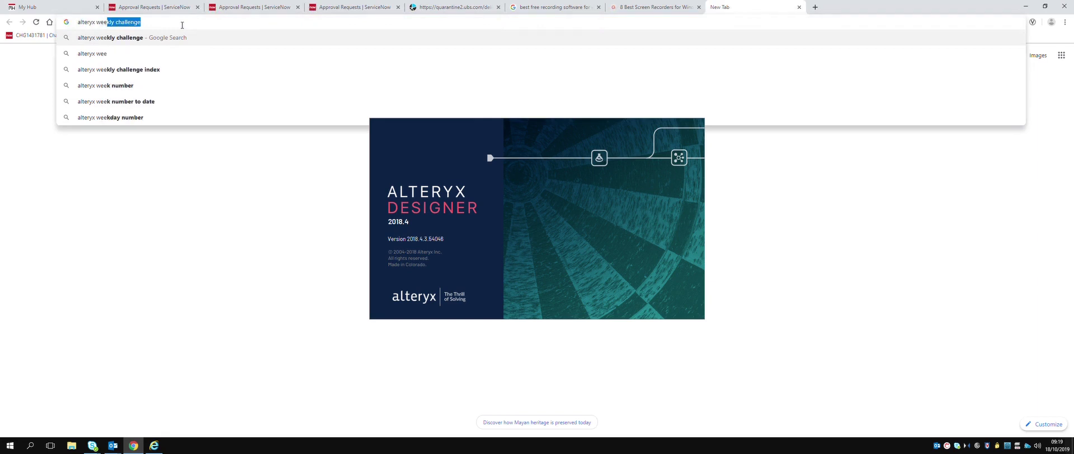
pyautogui.press('Return')
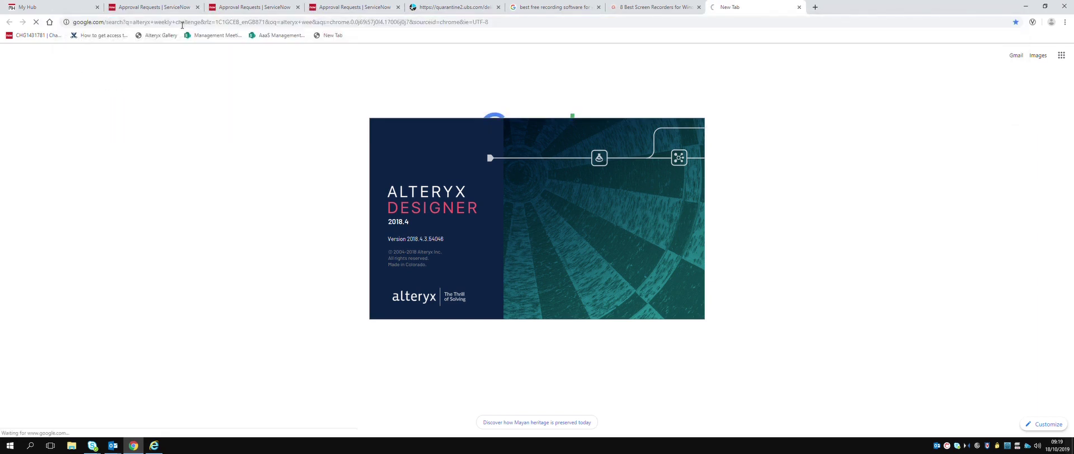
pyautogui.click(118, 110)
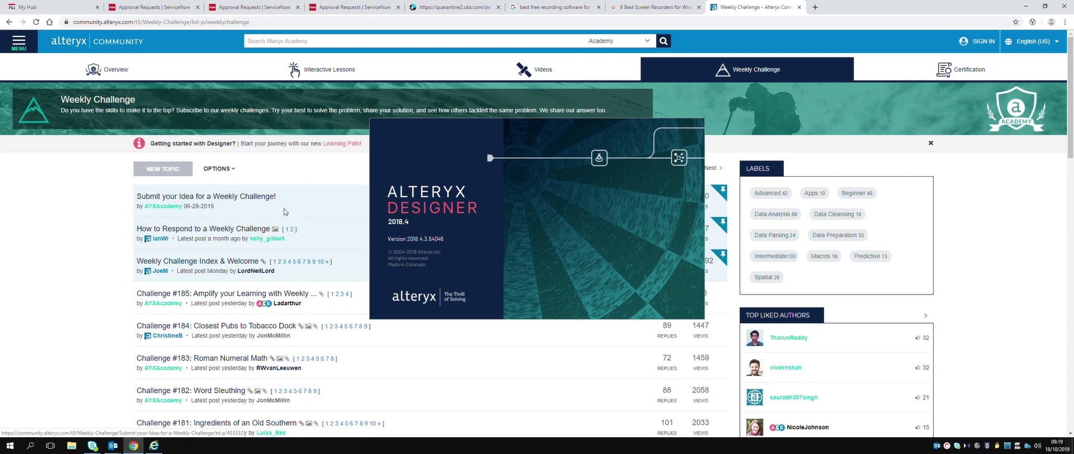
# Step: Open the Weekly Challenge Index & Welcome post and go to its table of challenges
pyautogui.scroll(-1, 289, 210)
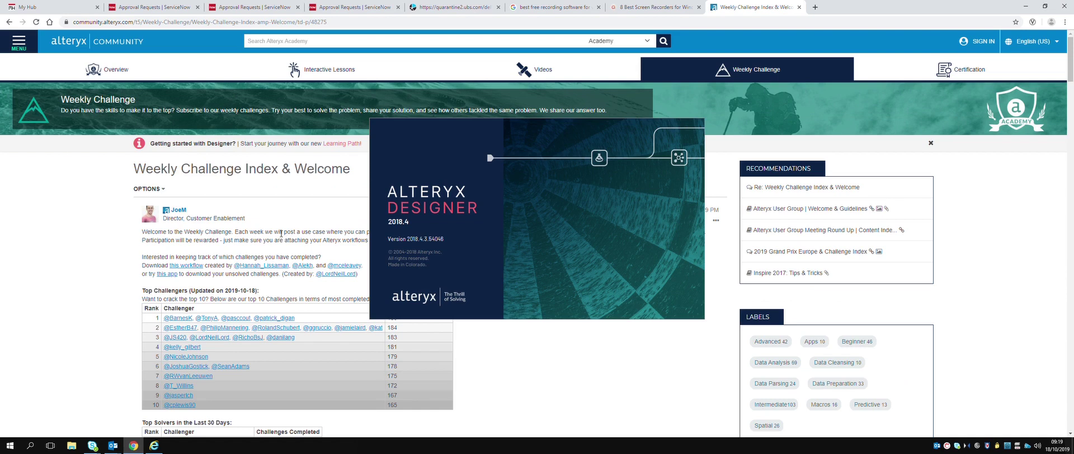
pyautogui.scroll(-1, 280, 234)
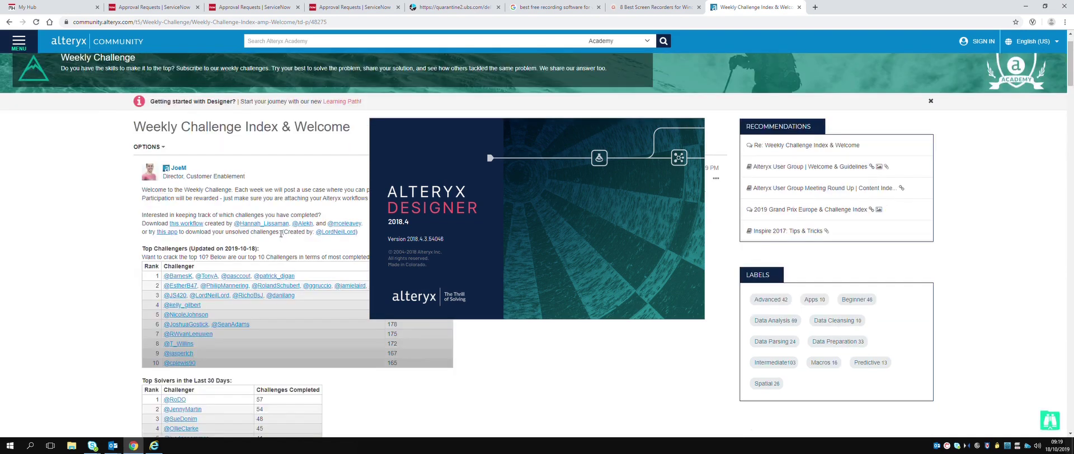
pyautogui.scroll(-1, 280, 233)
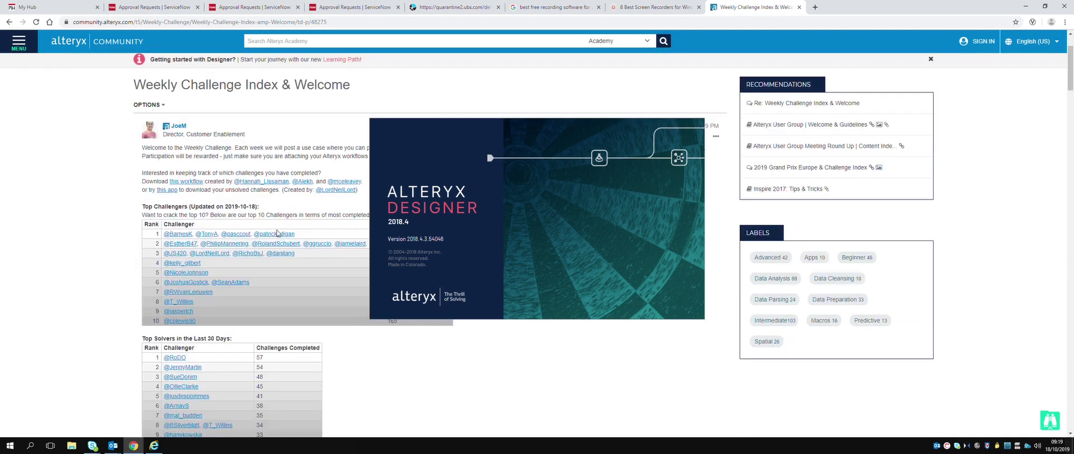
pyautogui.scroll(-1, 277, 233)
pyautogui.scroll(-1, 278, 233)
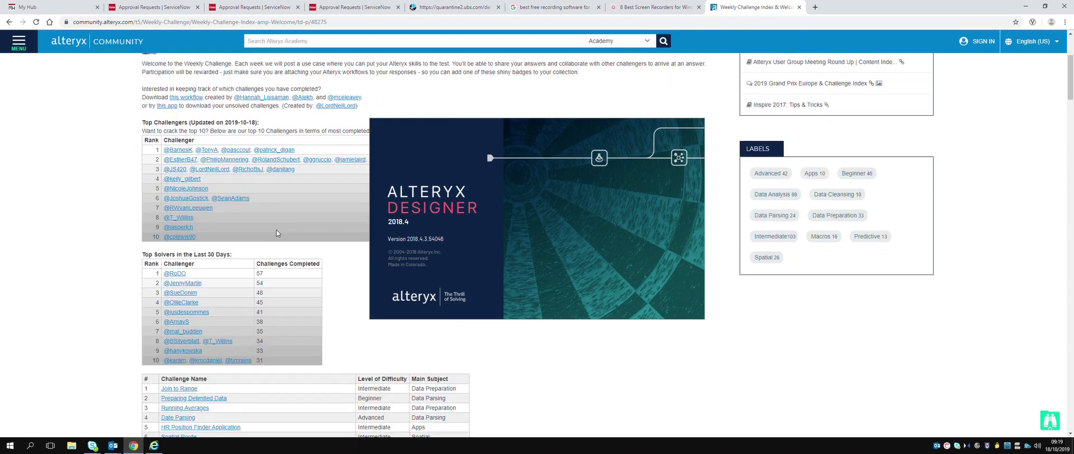
pyautogui.scroll(-2, 277, 234)
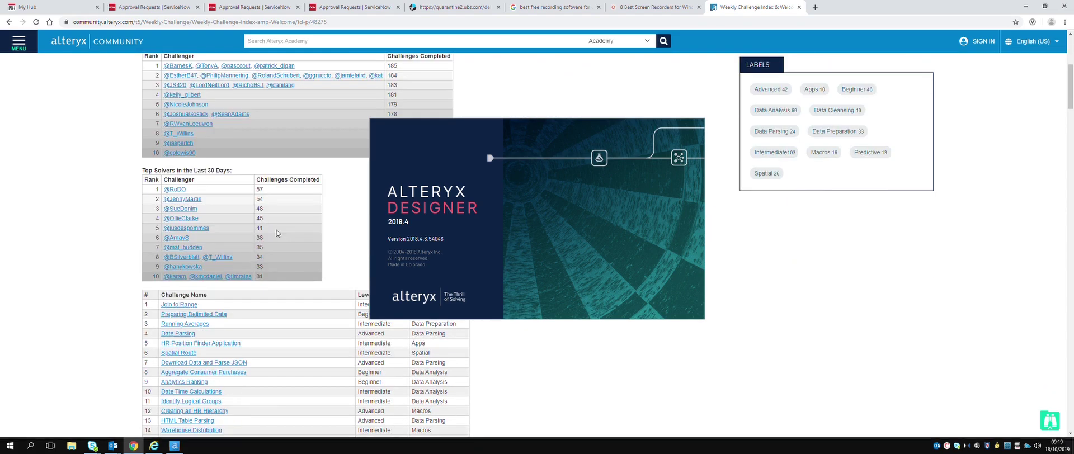
pyautogui.scroll(-1, 278, 233)
pyautogui.scroll(-1, 277, 233)
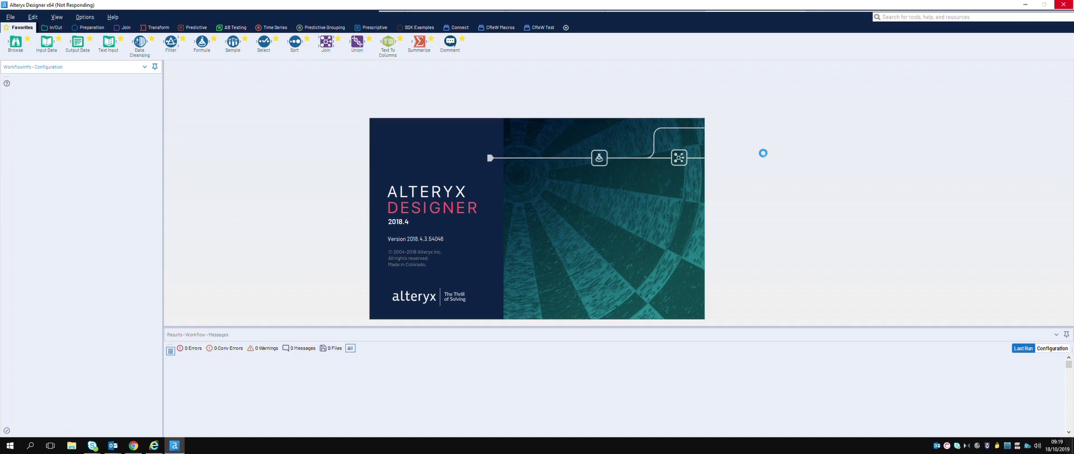
# Step: Switch back to Chrome, look through the challenge index and open the beginner challenge Preparing Delimited Data
pyautogui.click(139, 448)
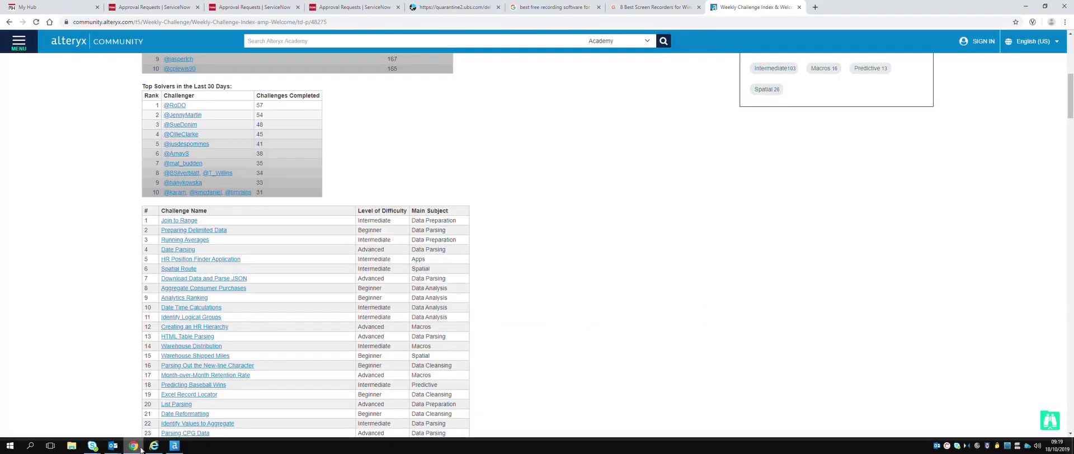
pyautogui.scroll(-3, 124, 251)
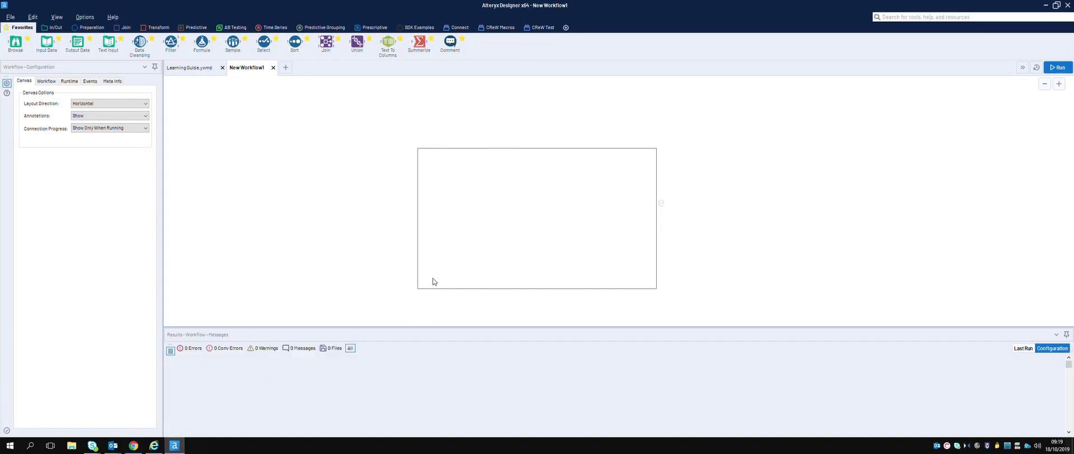
pyautogui.click(133, 446)
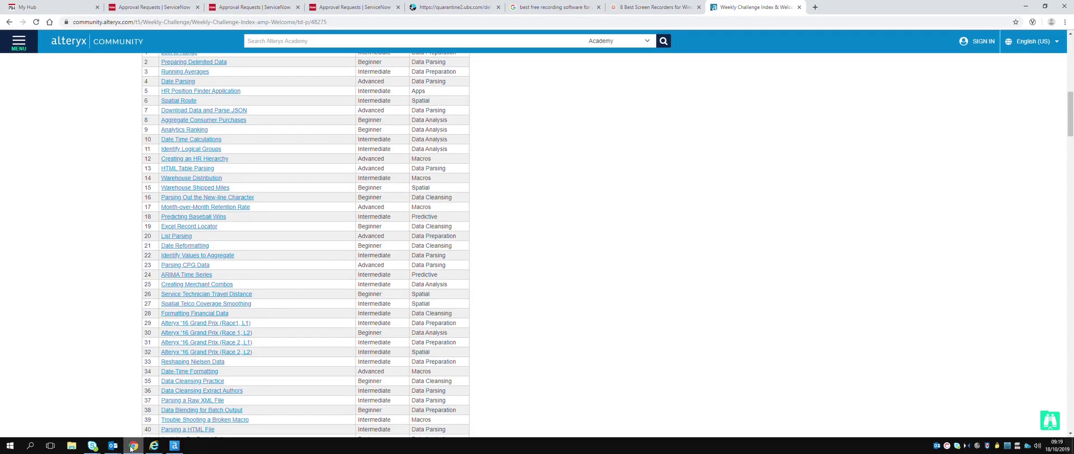
pyautogui.scroll(-7, 85, 135)
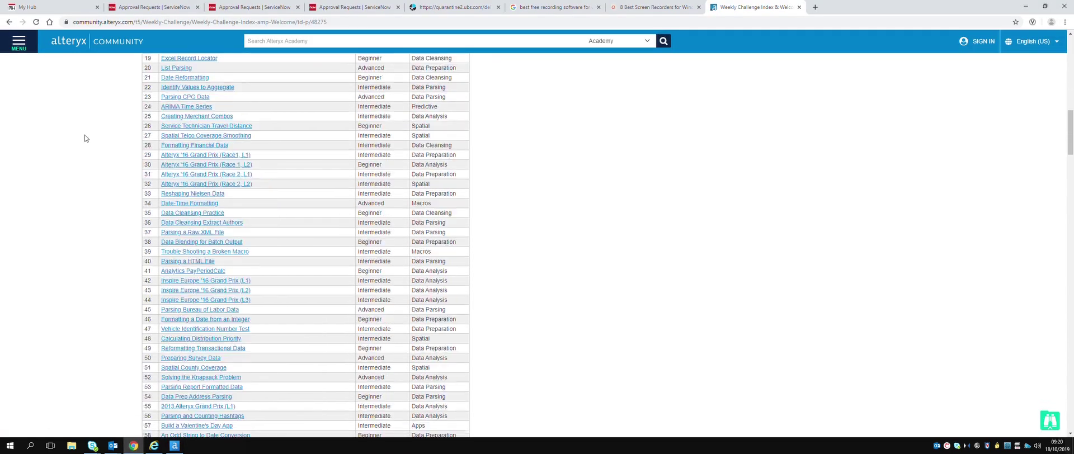
pyautogui.scroll(8, 85, 135)
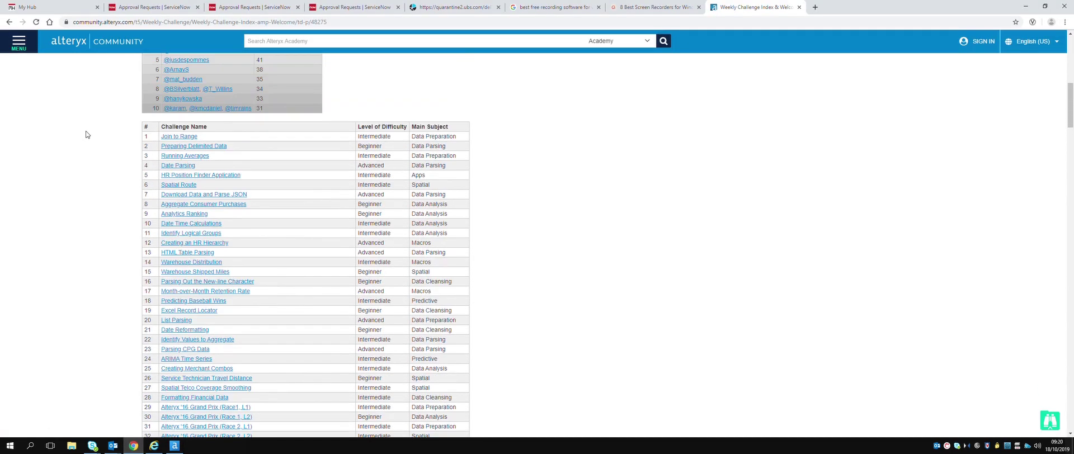
pyautogui.scroll(1, 85, 133)
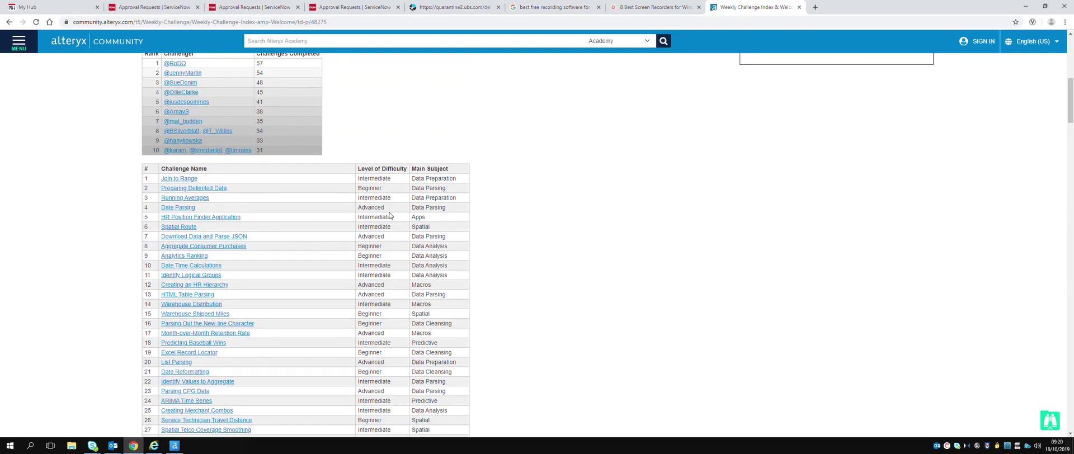
pyautogui.scroll(-5, 390, 216)
pyautogui.scroll(4, 390, 216)
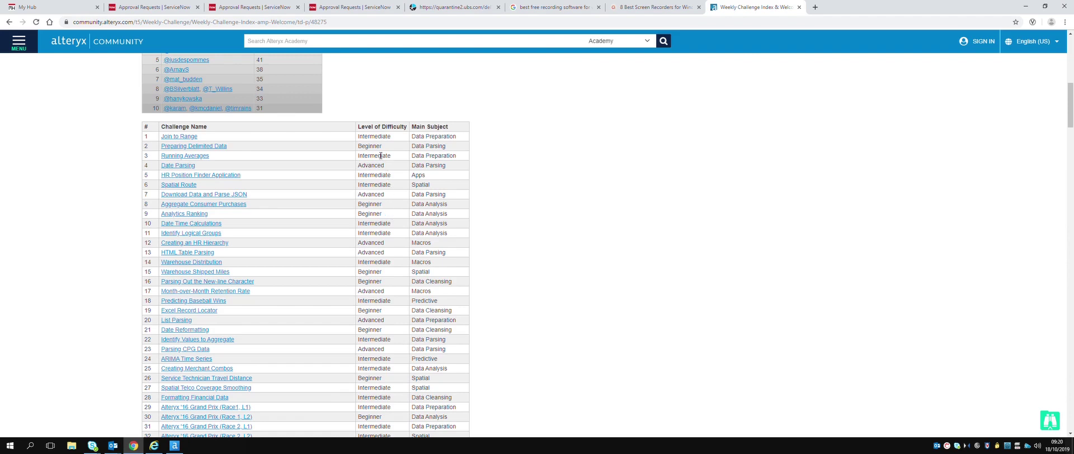
pyautogui.click(201, 149)
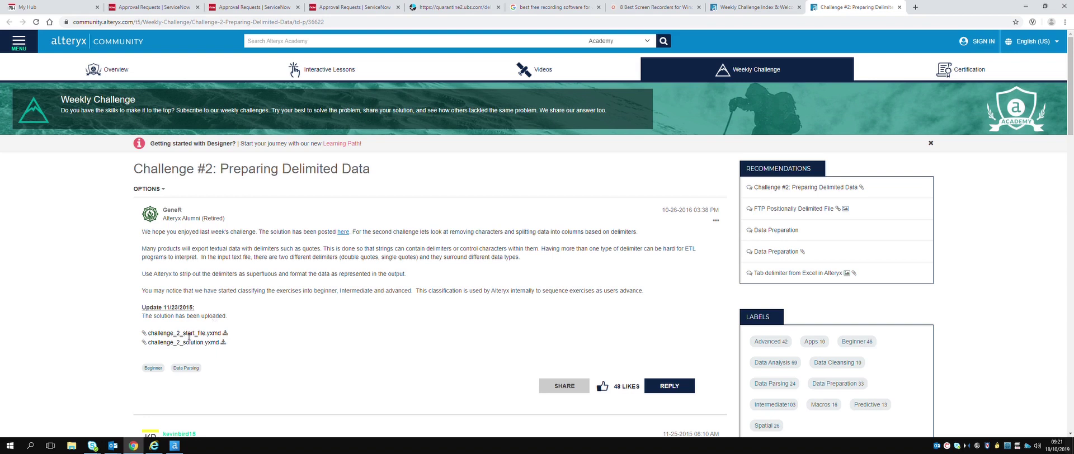
# Step: Download challenge_2_start_file.yxmd, open it in Alteryx Designer and dismiss the guided tour
pyautogui.click(226, 334)
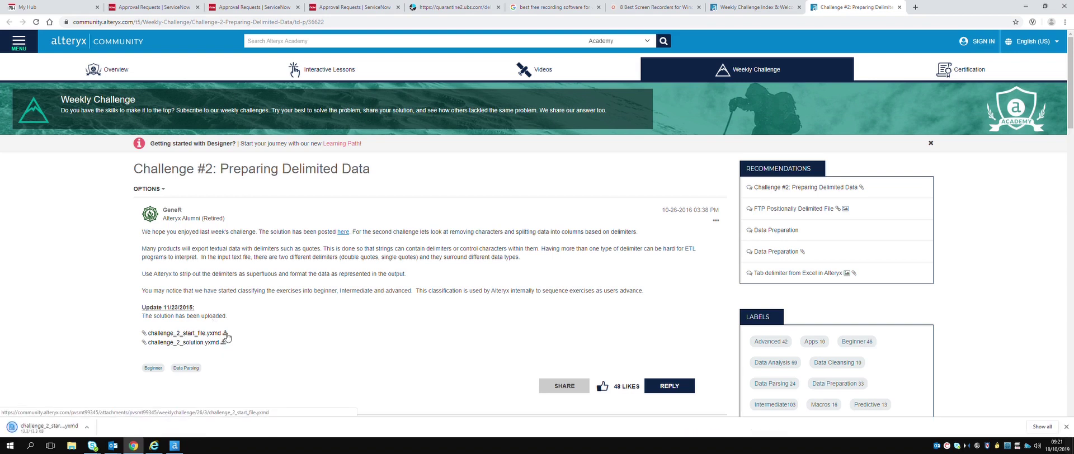
pyautogui.click(87, 427)
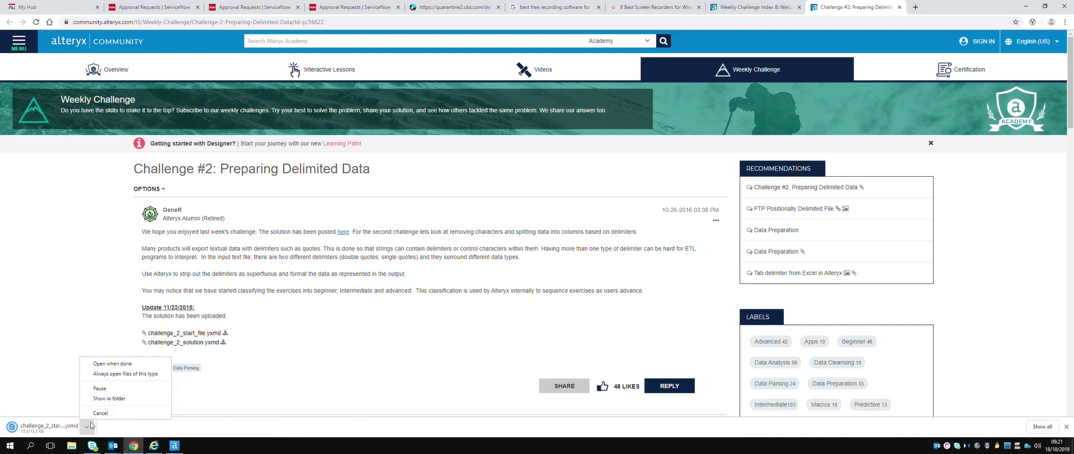
pyautogui.click(111, 365)
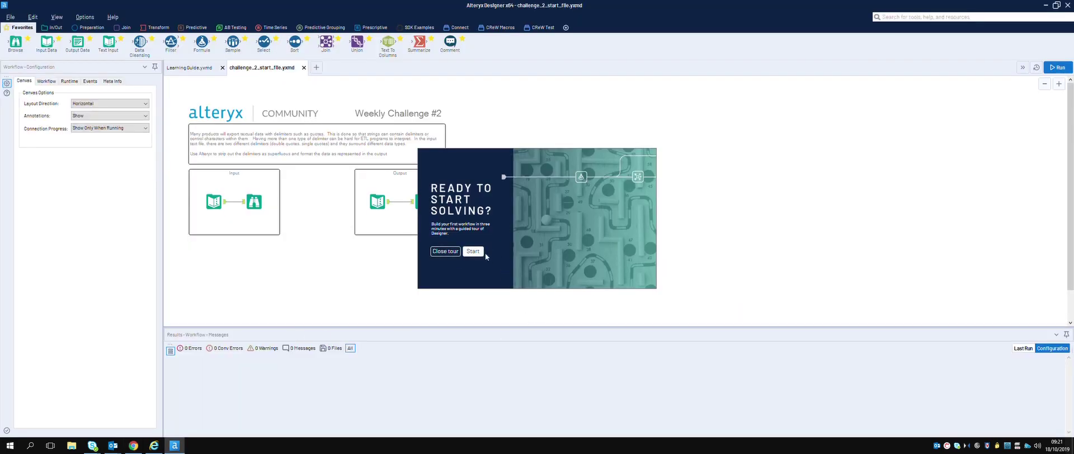
pyautogui.click(441, 253)
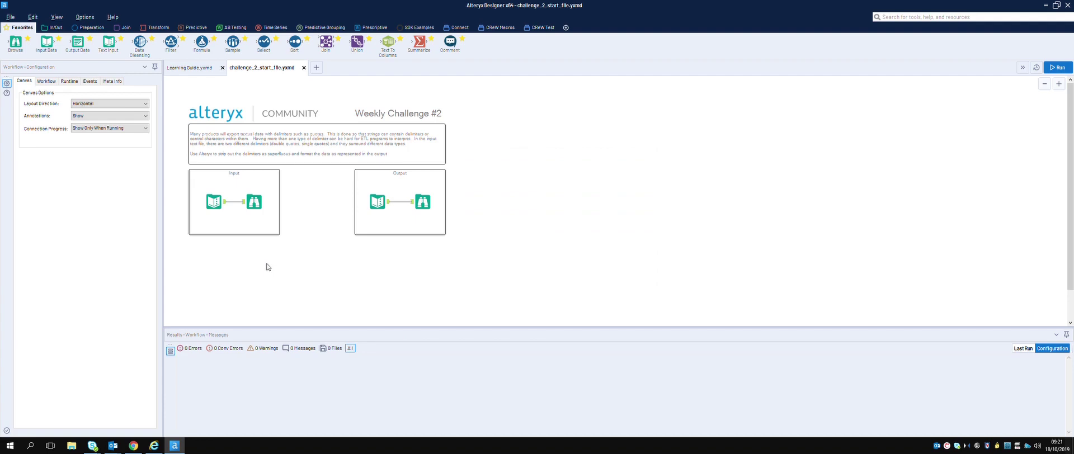
# Step: Run the start workflow with the input's Text Input tool selected and widen the configuration pane to show its full records
pyautogui.click(214, 201)
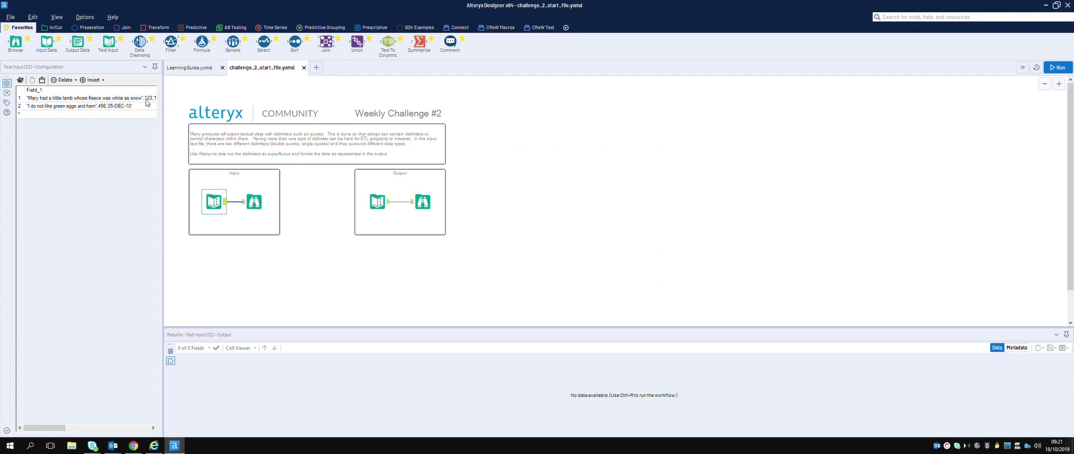
pyautogui.click(1060, 68)
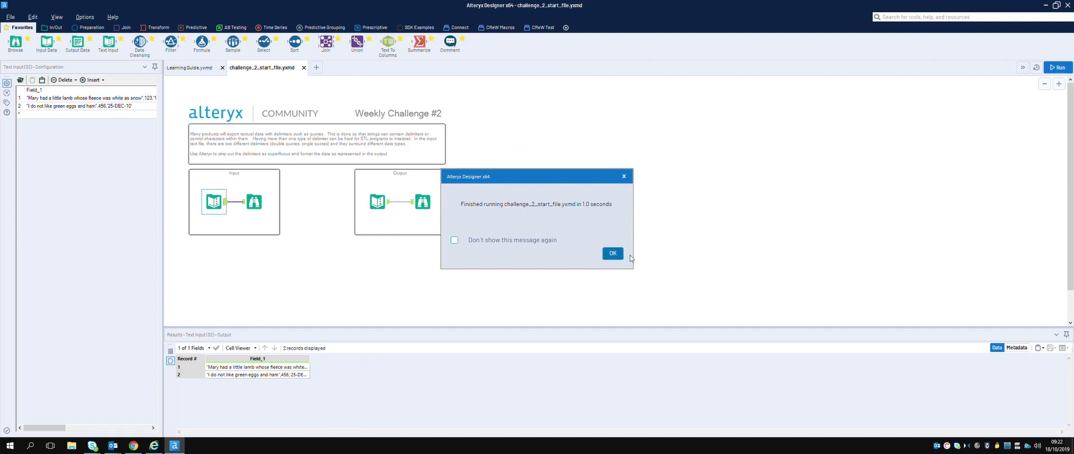
pyautogui.click(614, 254)
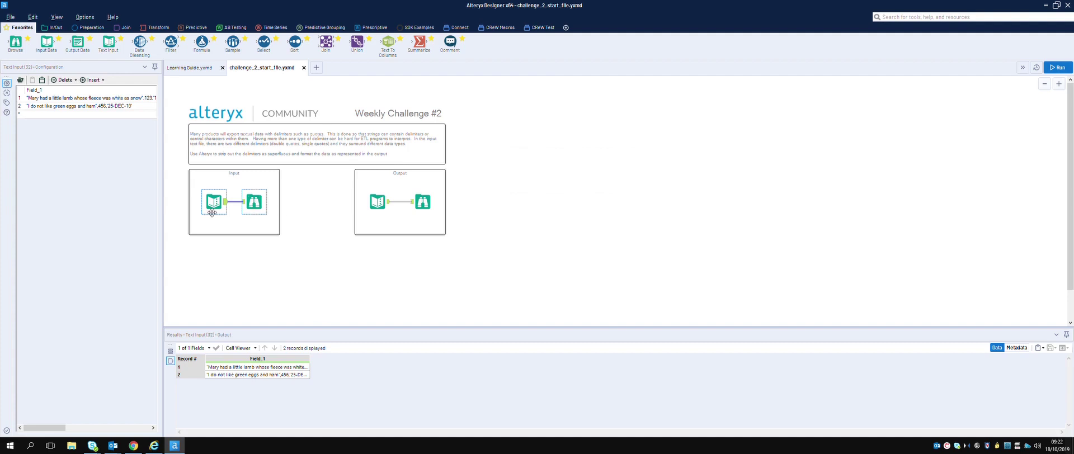
pyautogui.moveTo(162, 117); pyautogui.dragTo(327, 117)
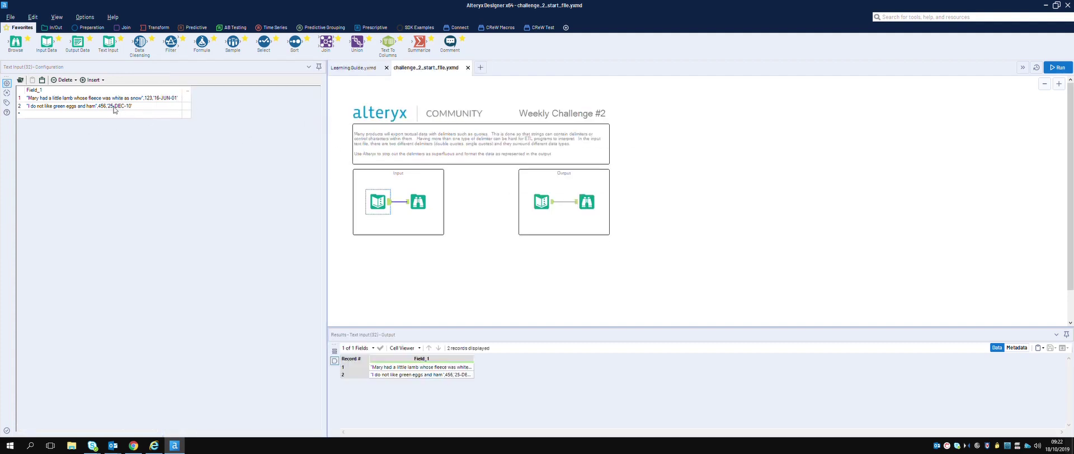
pyautogui.click(427, 368)
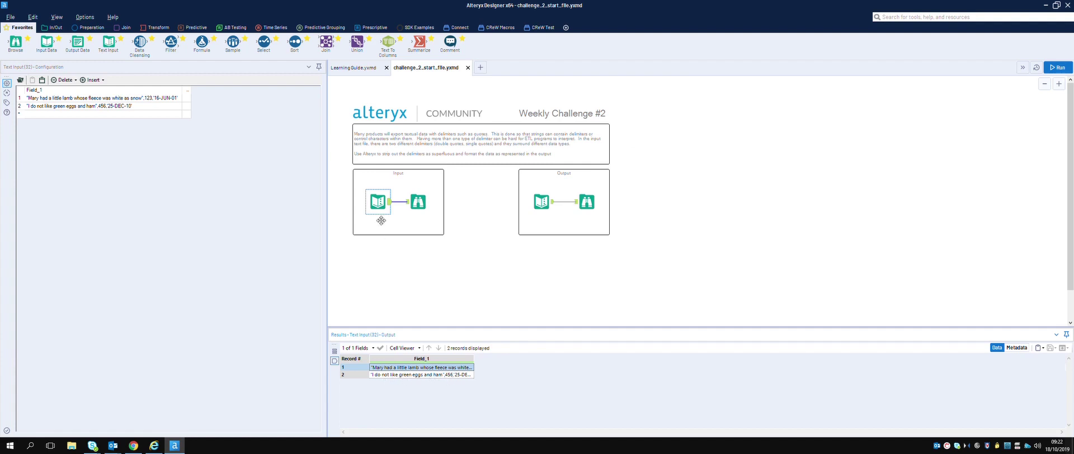
# Step: Examine the input's Browse results with the Field_1 column widened, and compare the expected output's Browse results with the source Text Input
pyautogui.click(418, 204)
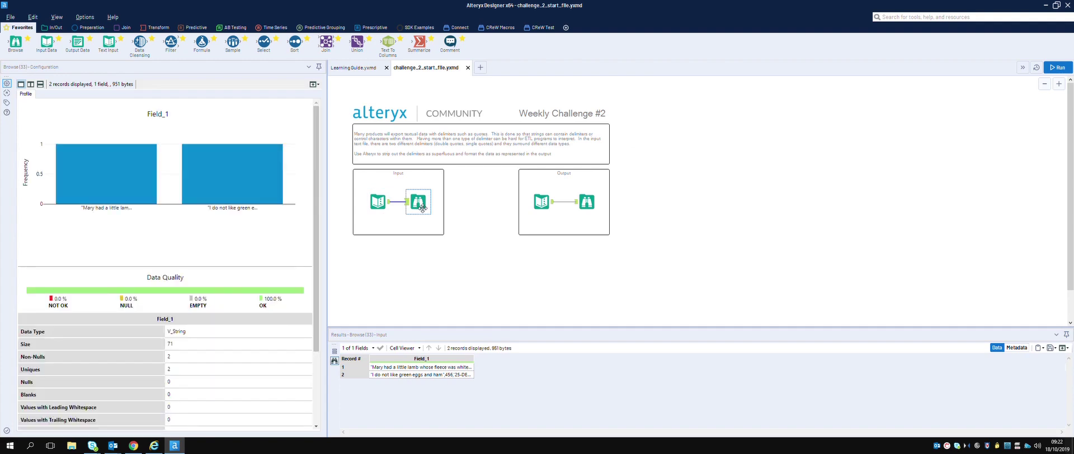
pyautogui.moveTo(480, 364); pyautogui.dragTo(723, 365)
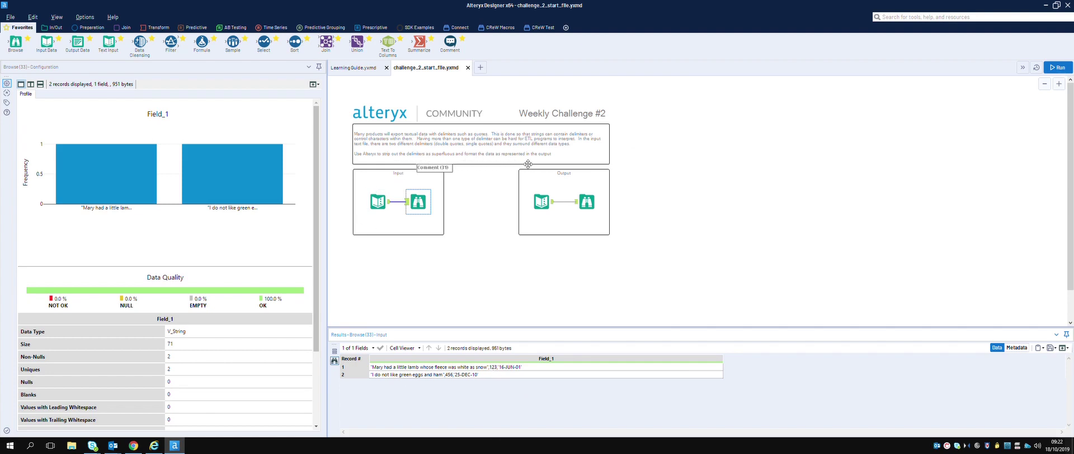
pyautogui.click(591, 207)
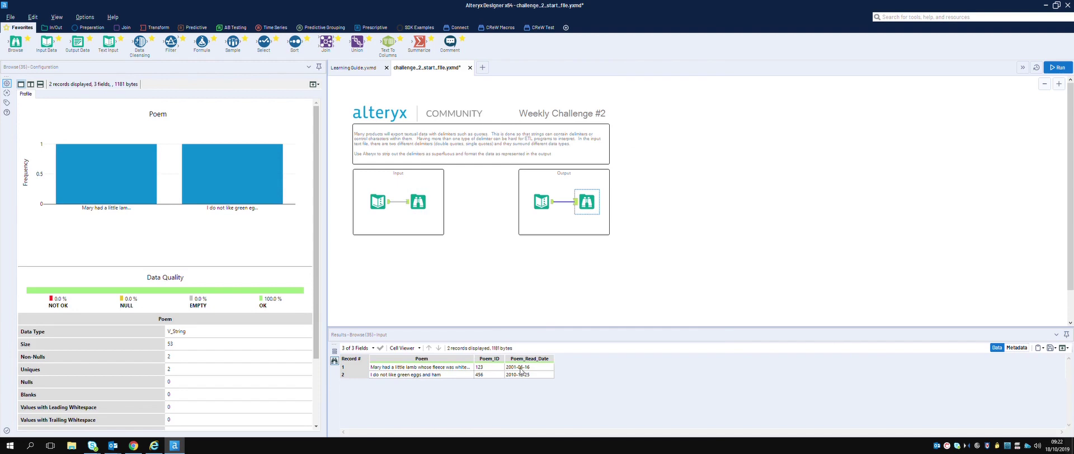
pyautogui.click(378, 201)
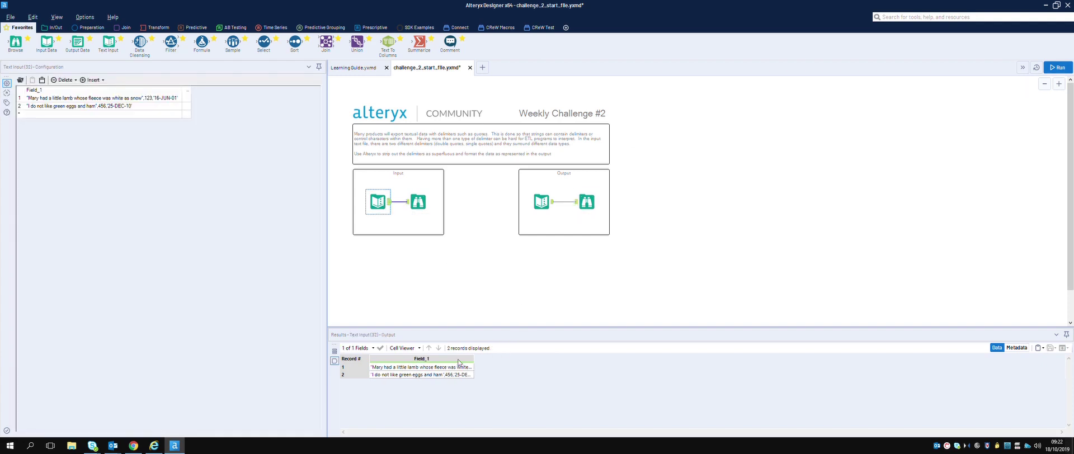
# Step: Insert a Text To Columns tool before the input's Browse, splitting Field_1 at commas into 3 columns, and run the workflow
pyautogui.moveTo(473, 359)
pyautogui.mouseDown()
pyautogui.moveTo(494, 363)
pyautogui.moveTo(480, 359)
pyautogui.mouseUp()
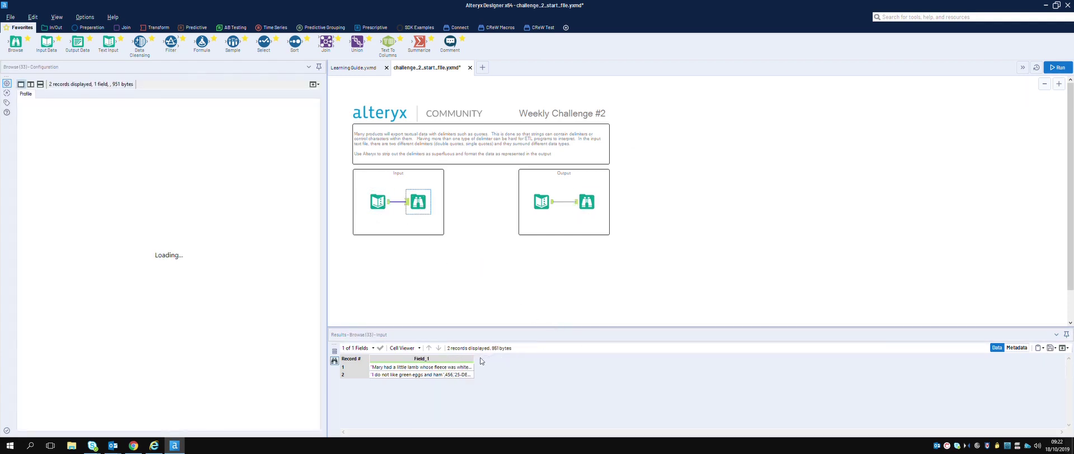
pyautogui.moveTo(473, 360); pyautogui.dragTo(641, 363)
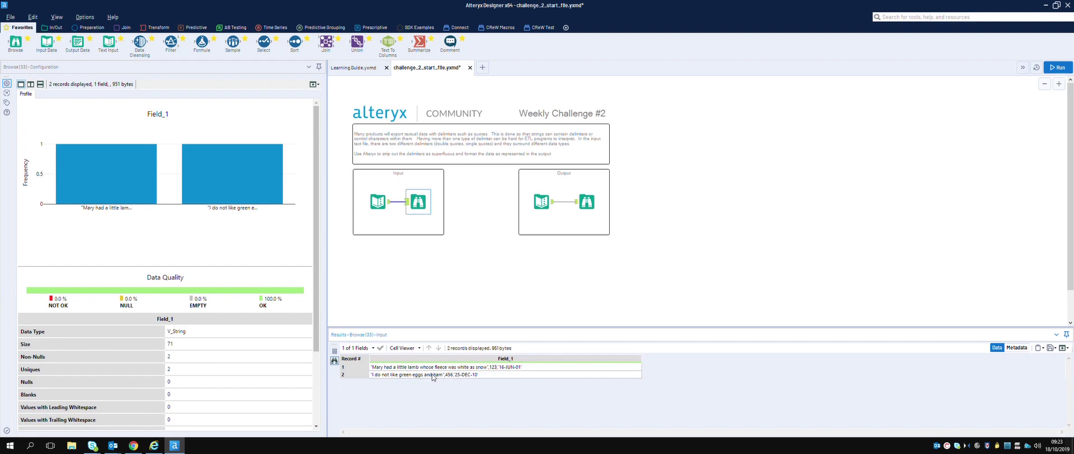
pyautogui.moveTo(392, 43); pyautogui.dragTo(406, 206)
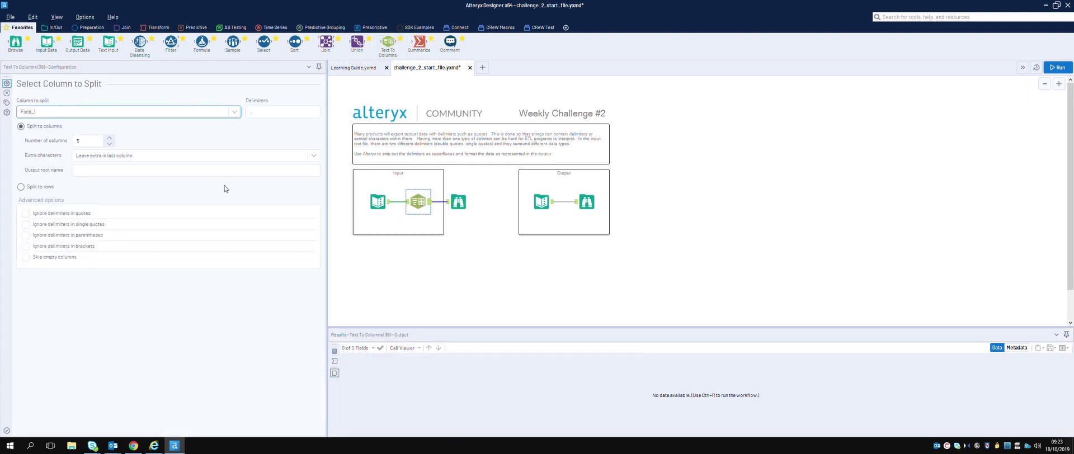
pyautogui.click(265, 112)
pyautogui.click(264, 116)
pyautogui.click(1069, 67)
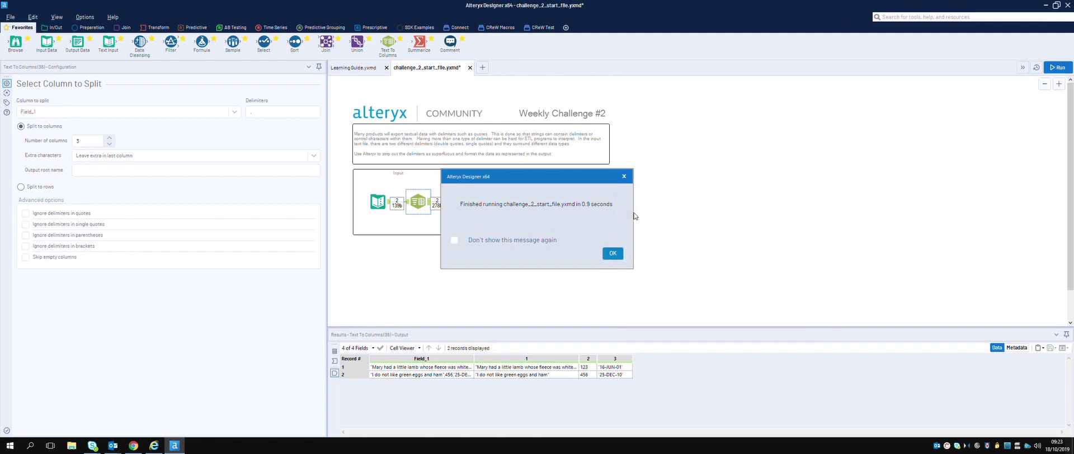
pyautogui.click(614, 254)
pyautogui.click(468, 205)
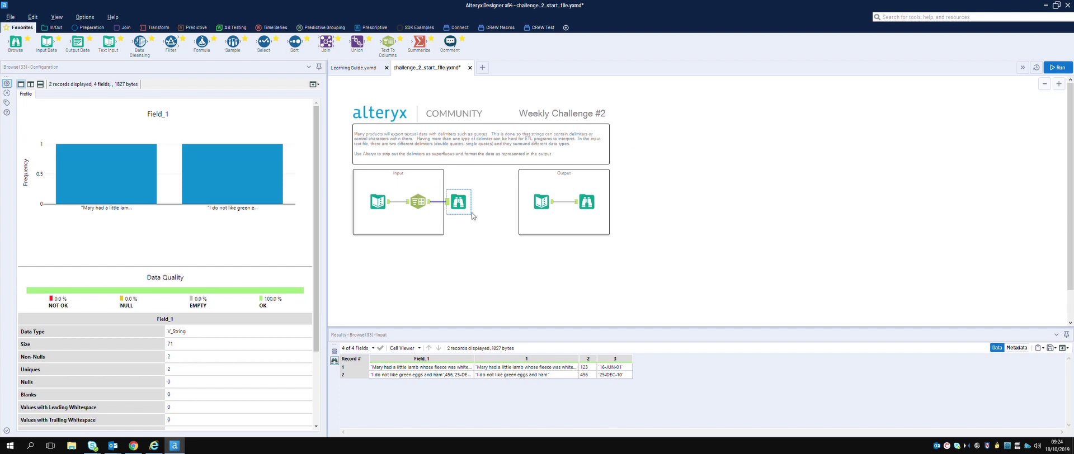
# Step: Insert a Formula tool before the input's Browse and start a ReplaceChar expression for output column 1
pyautogui.moveTo(201, 43); pyautogui.dragTo(442, 204)
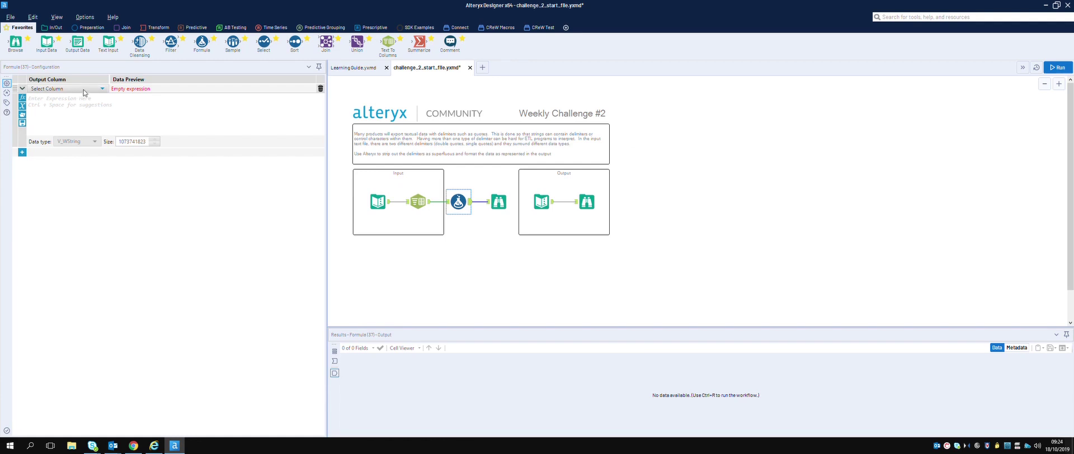
pyautogui.click(72, 89)
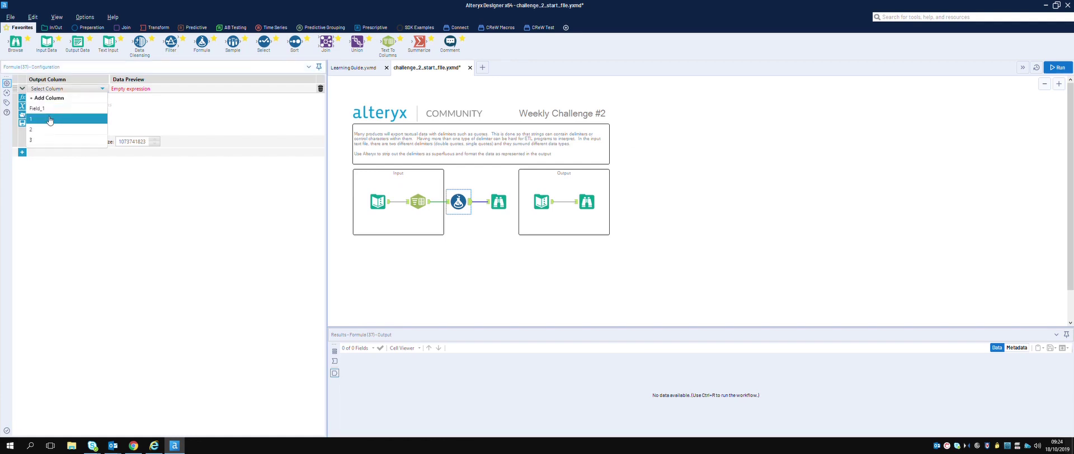
pyautogui.click(50, 120)
pyautogui.click(24, 99)
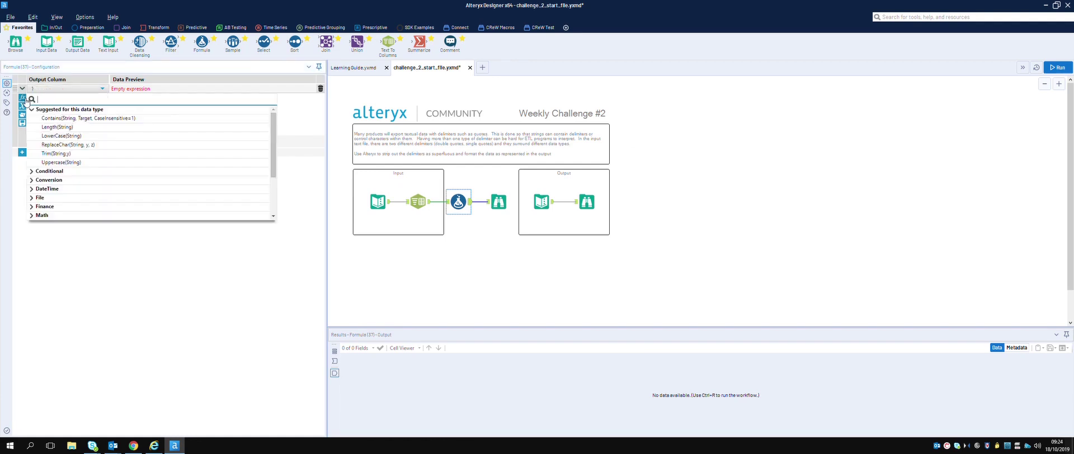
pyautogui.scroll(-3, 58, 134)
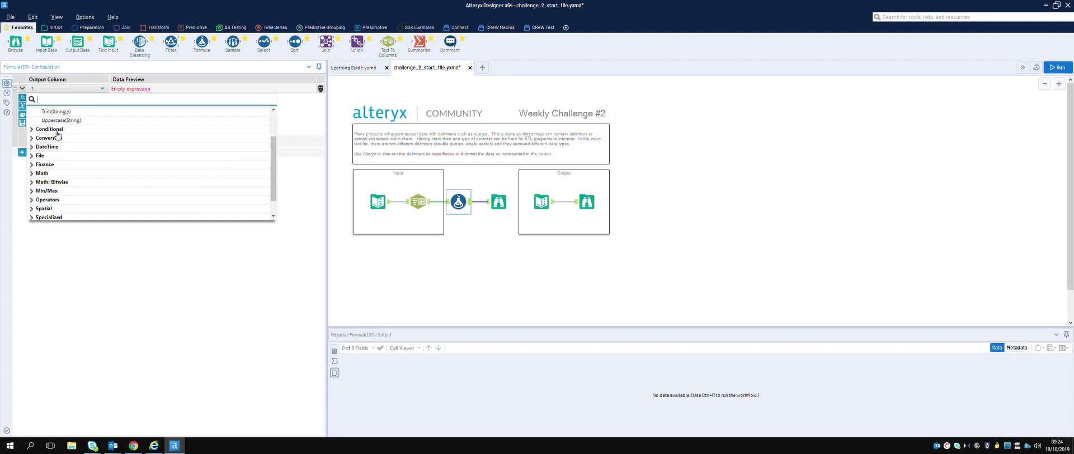
pyautogui.click(39, 206)
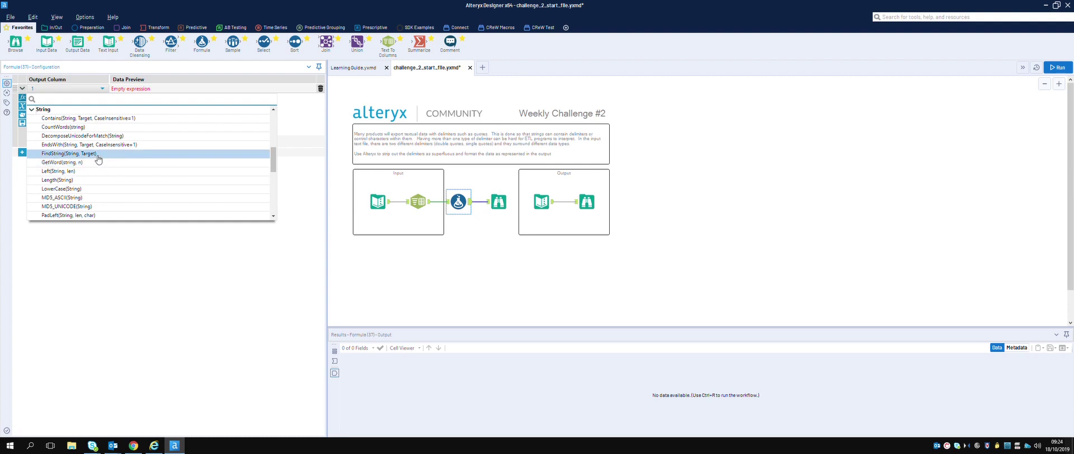
pyautogui.scroll(-3, 98, 159)
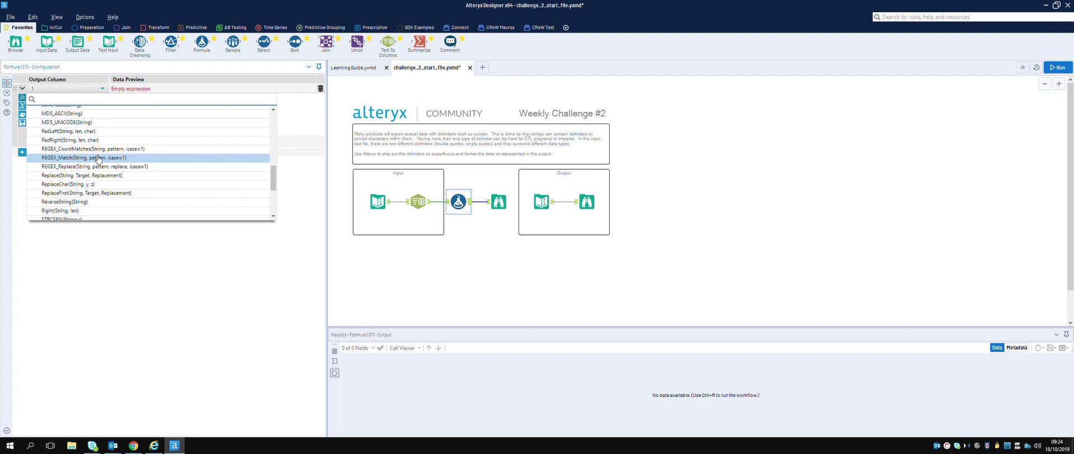
pyautogui.click(46, 186)
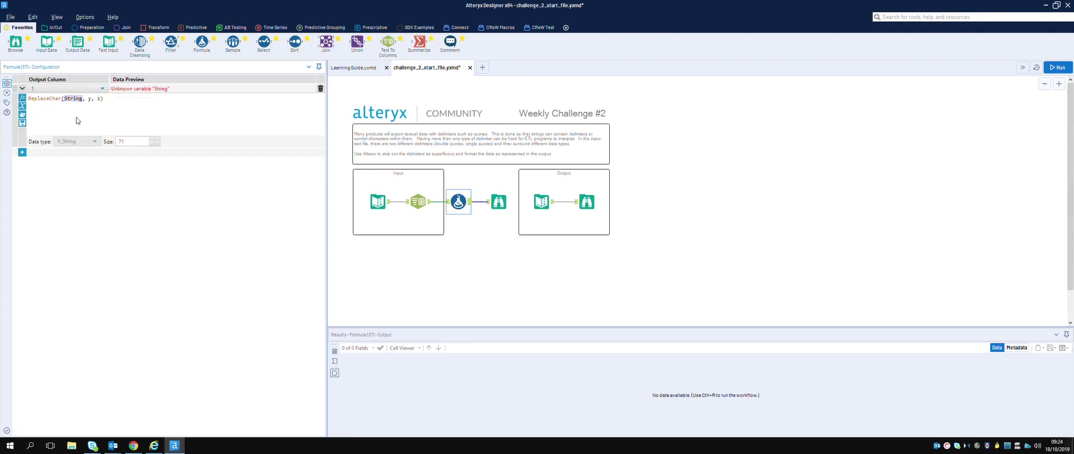
# Step: Complete column 1's expression as ReplaceChar([1], '"', '') and run the workflow
pyautogui.write('[')
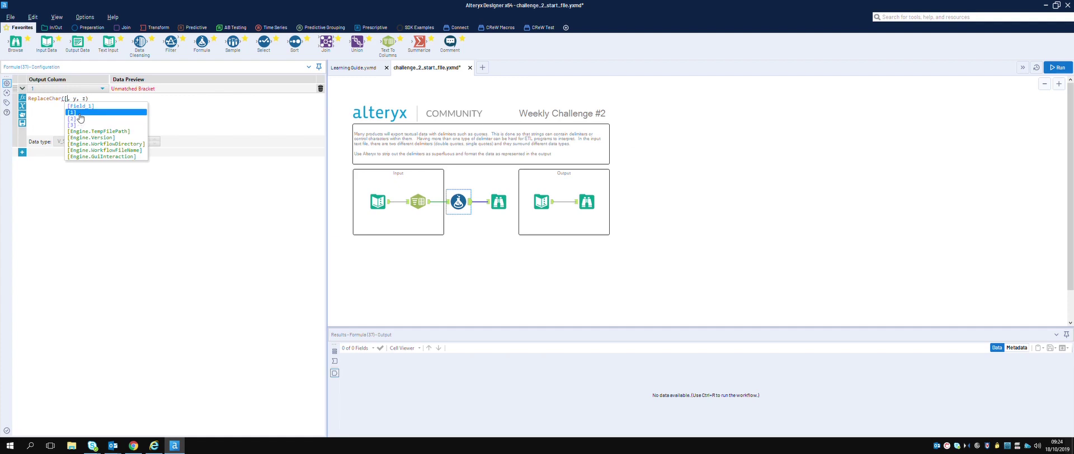
pyautogui.click(80, 118)
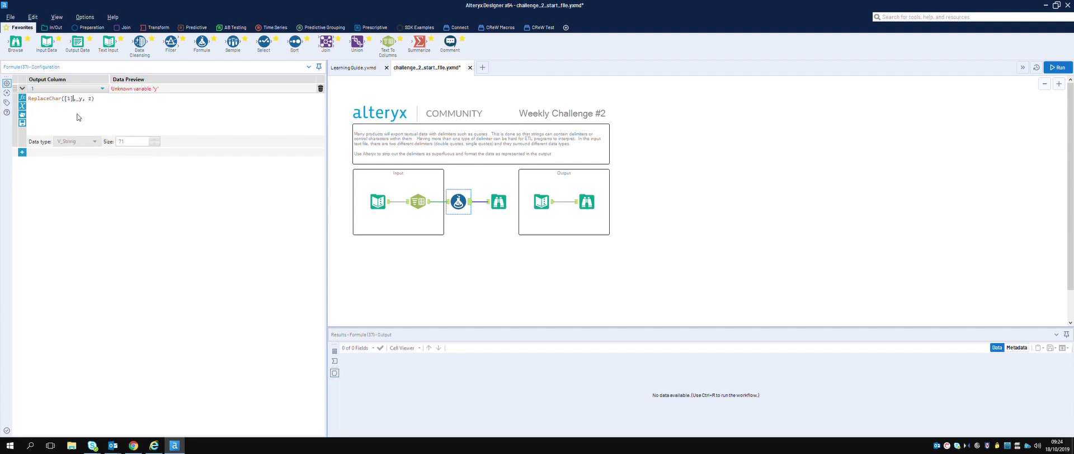
pyautogui.click(84, 107)
pyautogui.press('BackSpace')
pyautogui.write("'")
pyautogui.write('"\'')
pyautogui.press('Right')
pyautogui.press('Right')
pyautogui.press('Right')
pyautogui.press('Right')
pyautogui.write("''")
pyautogui.click(1058, 68)
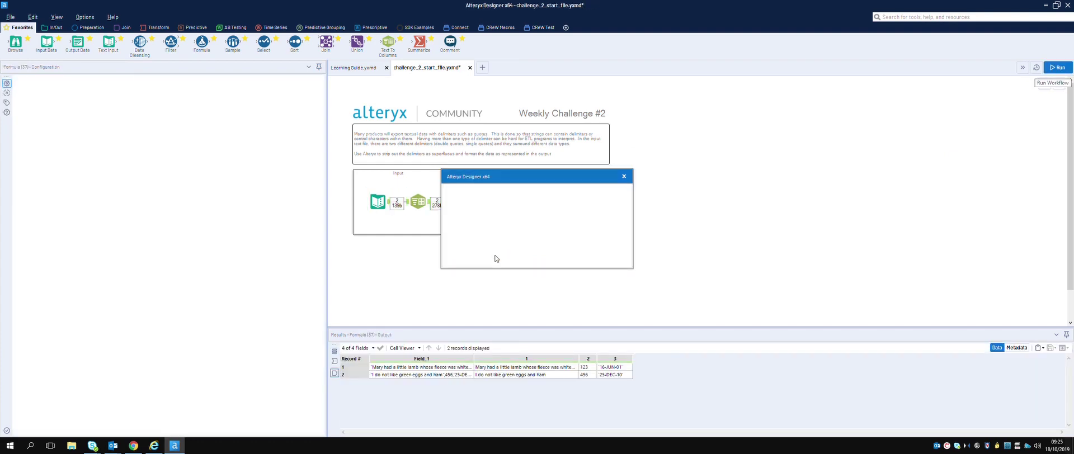
pyautogui.click(613, 254)
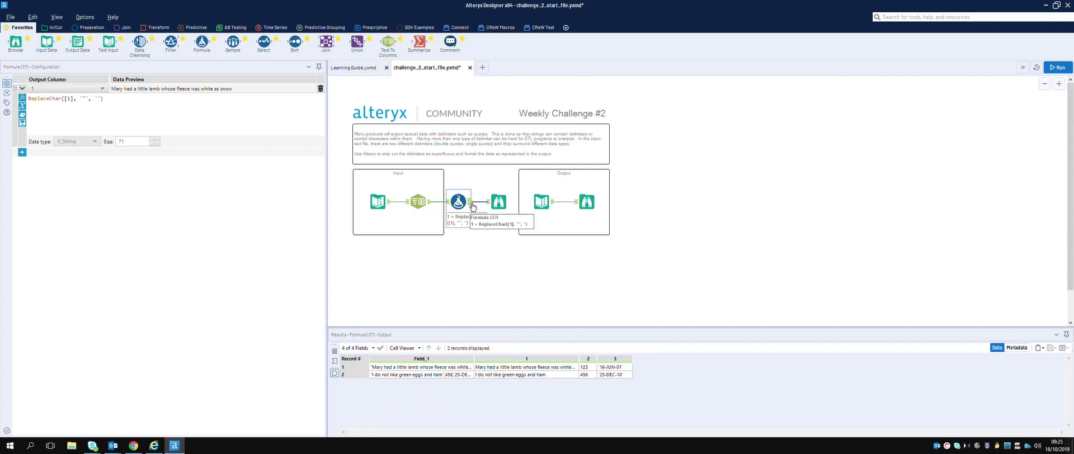
# Step: Compare the Formula tool's incoming and outgoing data, and check the result against the expected output's Browse data
pyautogui.click(334, 362)
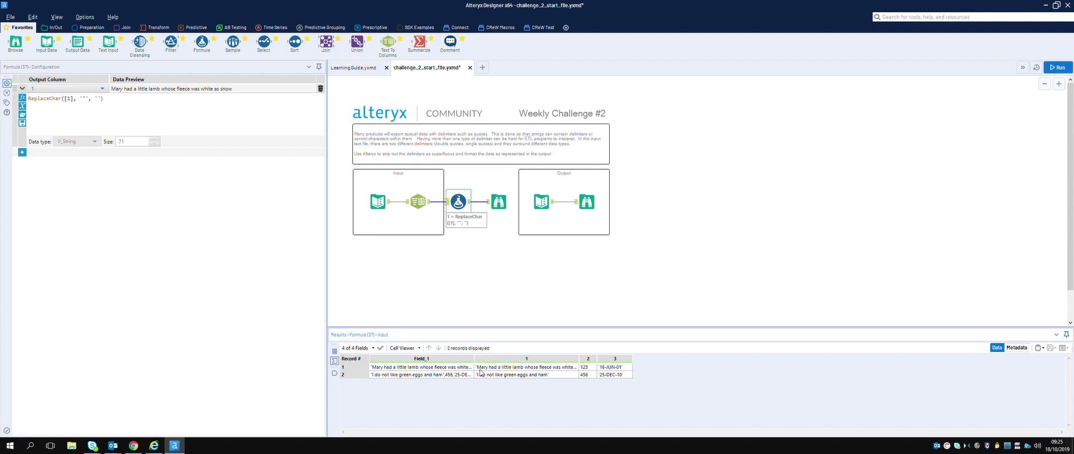
pyautogui.click(334, 373)
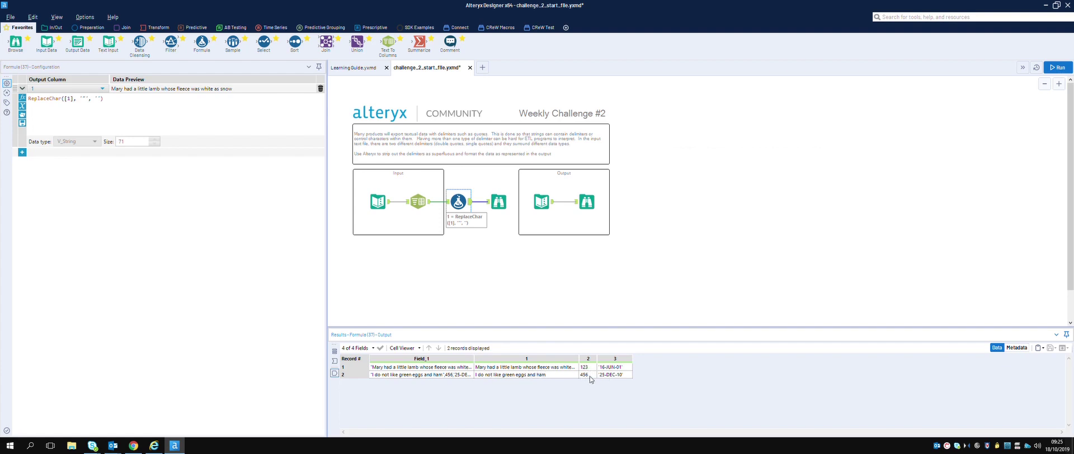
pyautogui.click(587, 203)
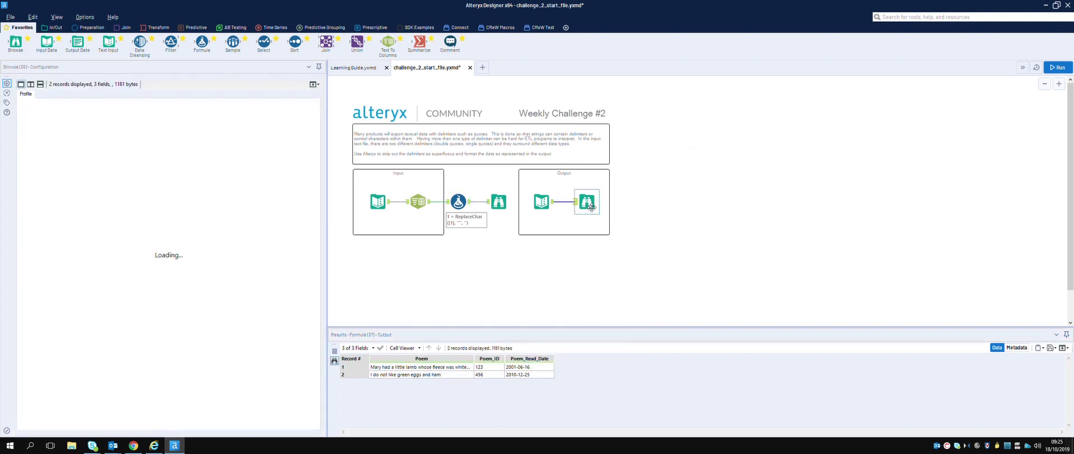
pyautogui.click(497, 203)
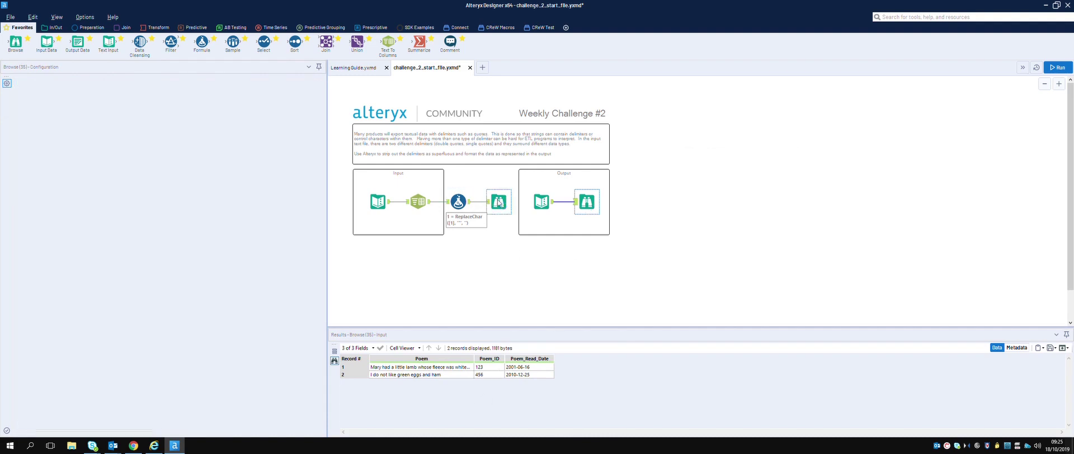
pyautogui.click(588, 203)
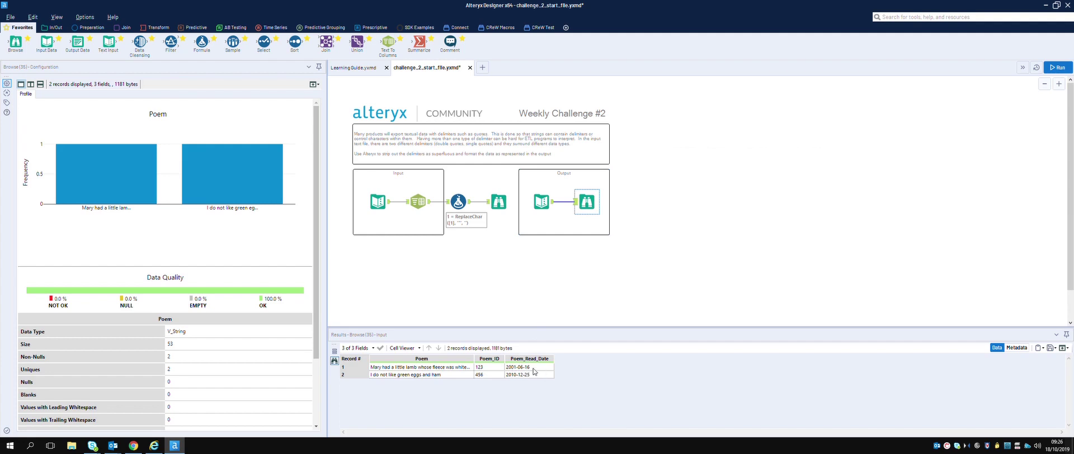
pyautogui.click(498, 202)
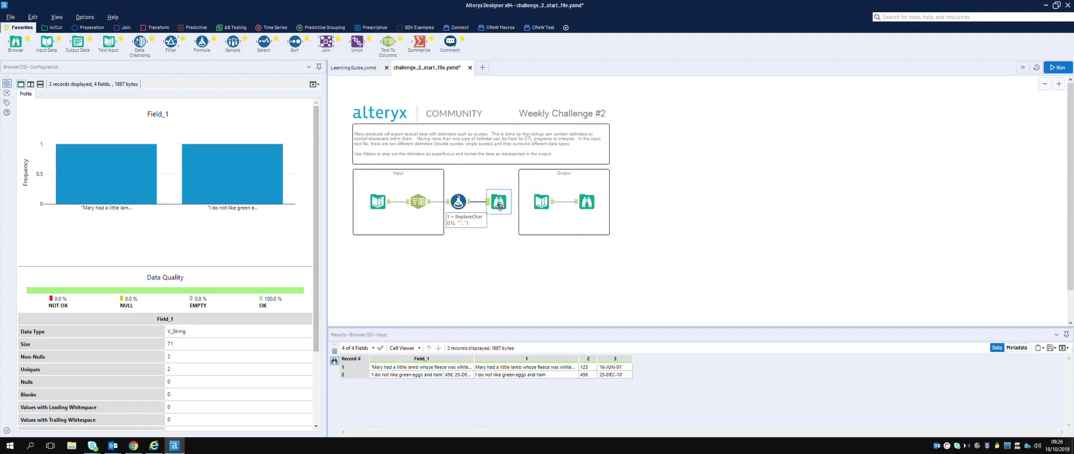
# Step: Insert a second Formula tool after the first one and start a ReplaceChar expression for output column 3
pyautogui.moveTo(202, 43); pyautogui.dragTo(498, 203)
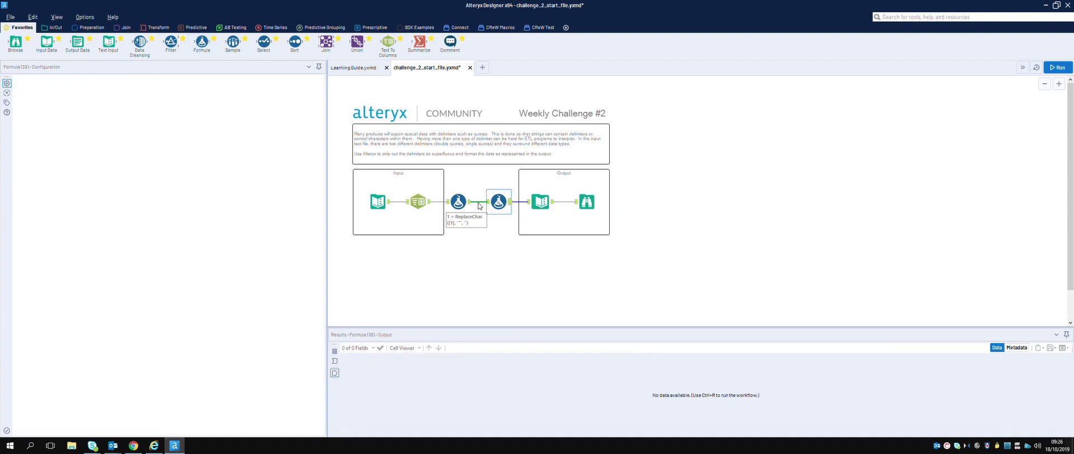
pyautogui.click(54, 89)
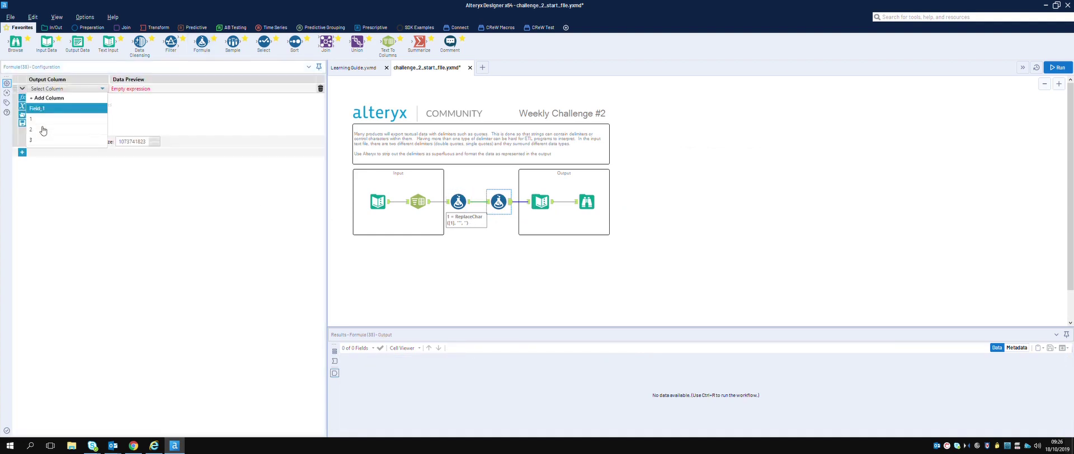
pyautogui.click(45, 140)
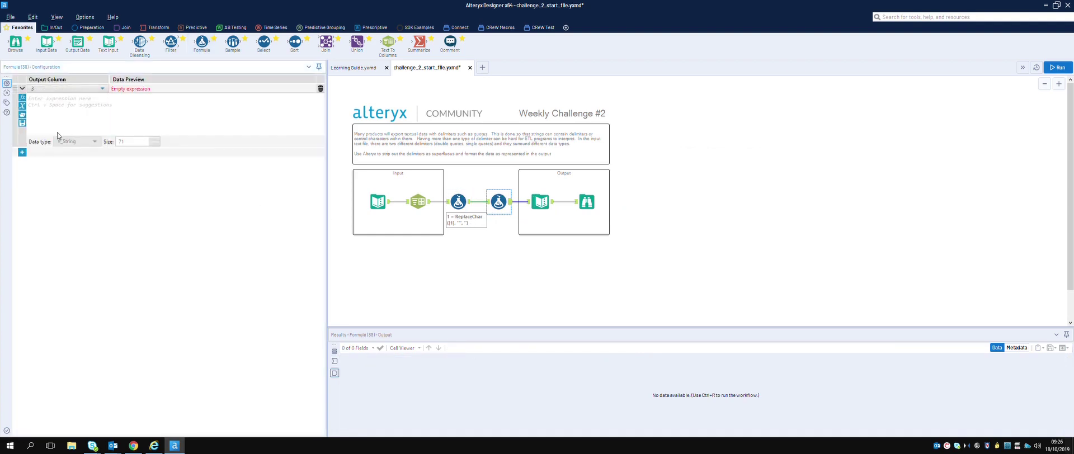
pyautogui.click(22, 97)
pyautogui.scroll(-3, 56, 192)
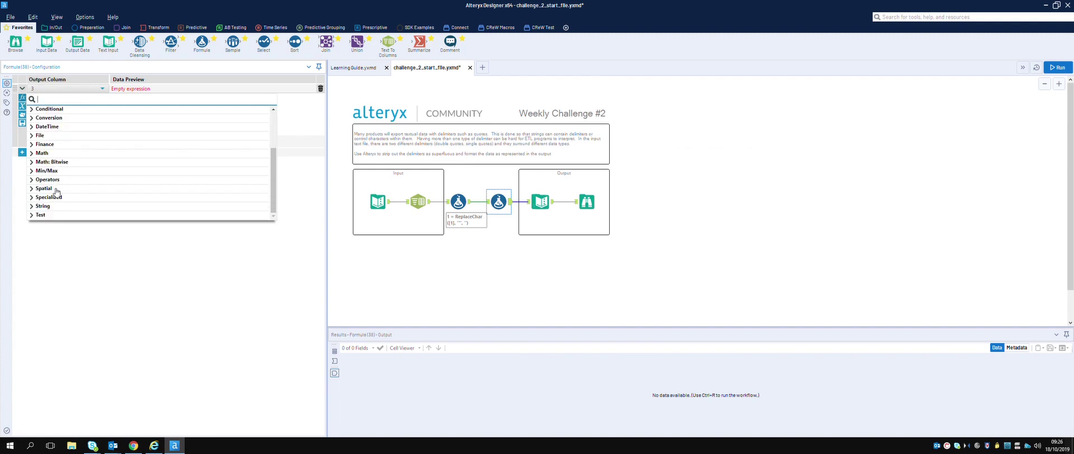
pyautogui.click(43, 206)
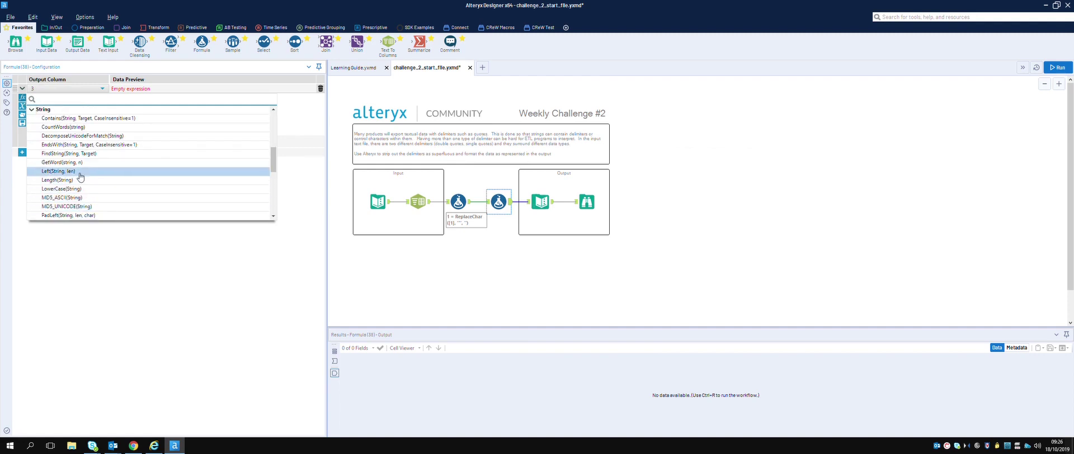
pyautogui.scroll(-3, 85, 158)
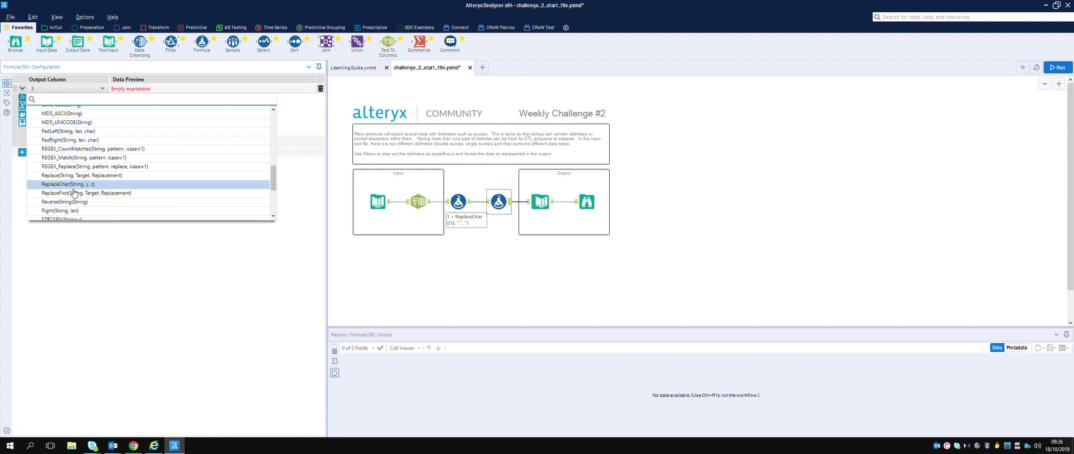
pyautogui.scroll(-2, 78, 194)
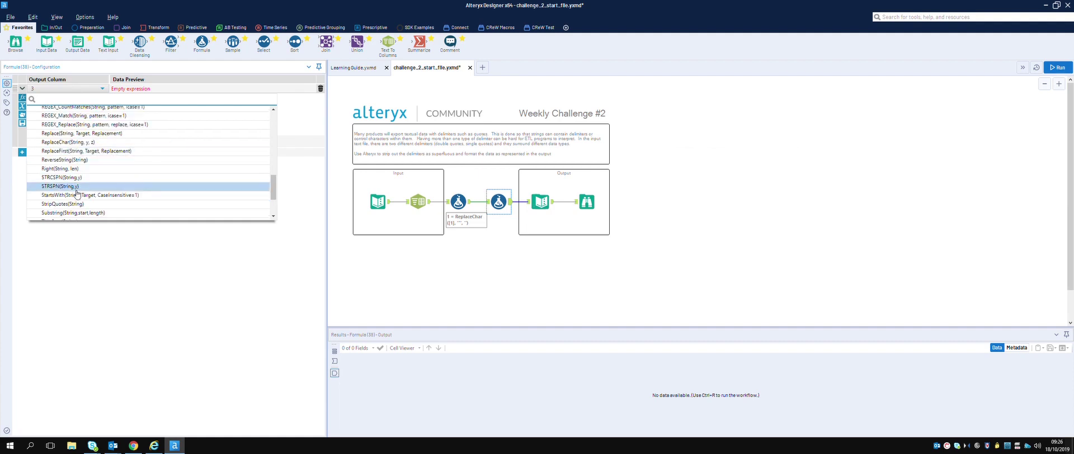
pyautogui.scroll(3, 77, 192)
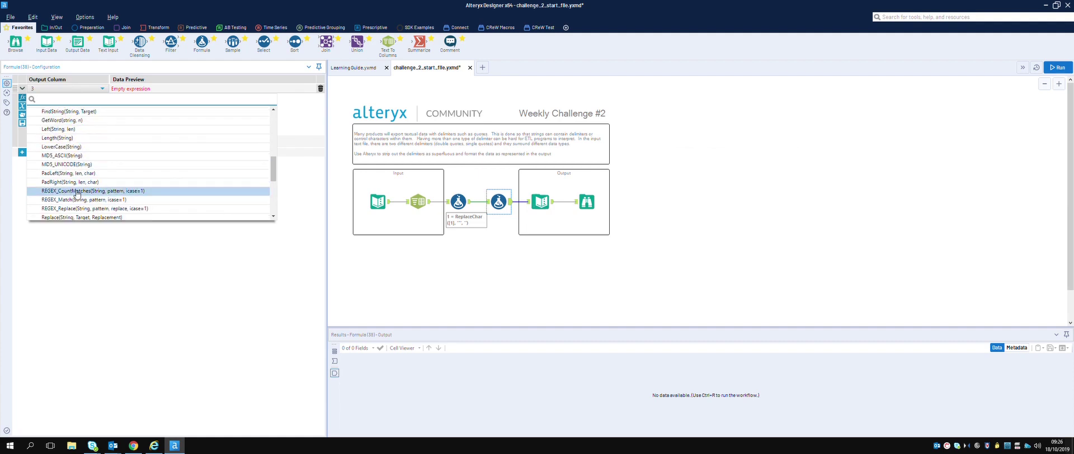
pyautogui.scroll(-2, 77, 193)
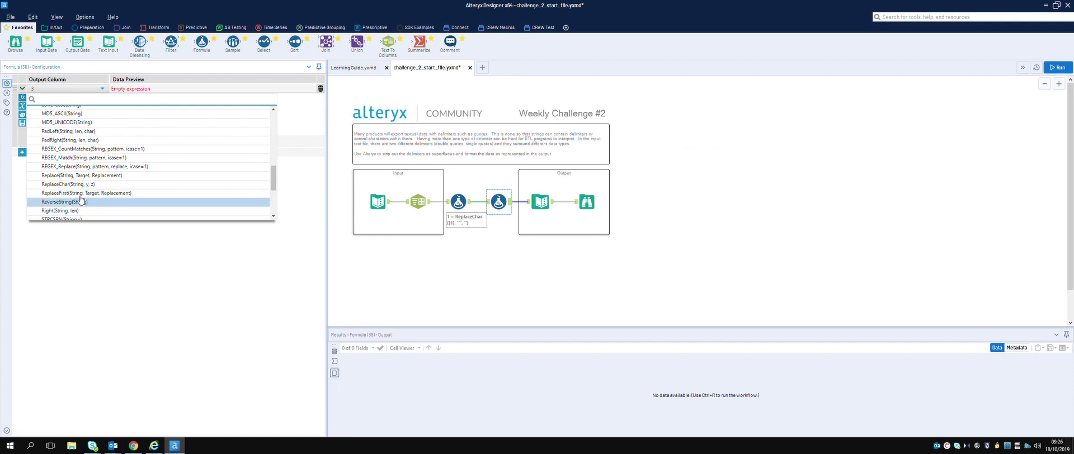
pyautogui.click(75, 185)
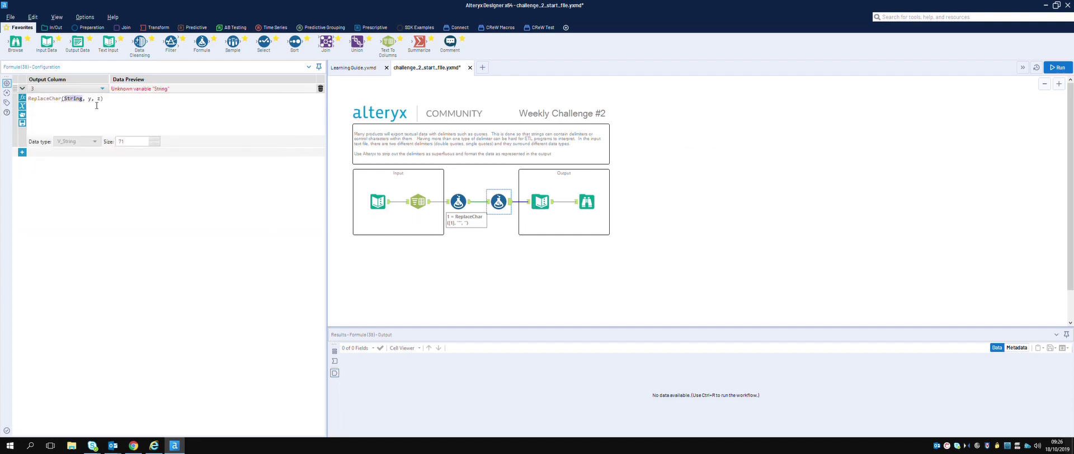
# Step: Complete column 3's expression as ReplaceChar([3], "'", "") and run the workflow with the second Formula tool selected
pyautogui.write('[')
pyautogui.click(83, 125)
pyautogui.press('Right')
pyautogui.press('Right')
pyautogui.press('Right')
pyautogui.press('BackSpace')
pyautogui.write('"\'"')
pyautogui.press('BackSpace')
pyautogui.write('""')
pyautogui.click(479, 260)
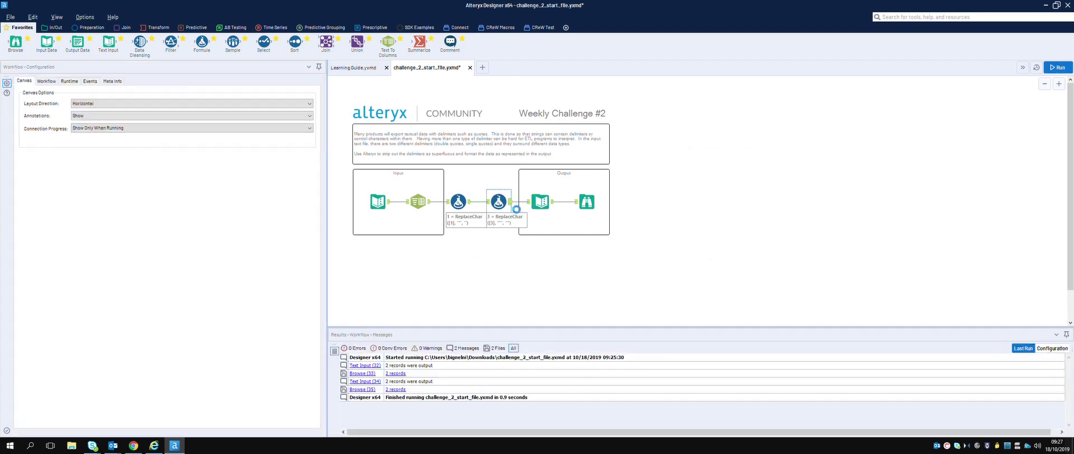
pyautogui.click(513, 207)
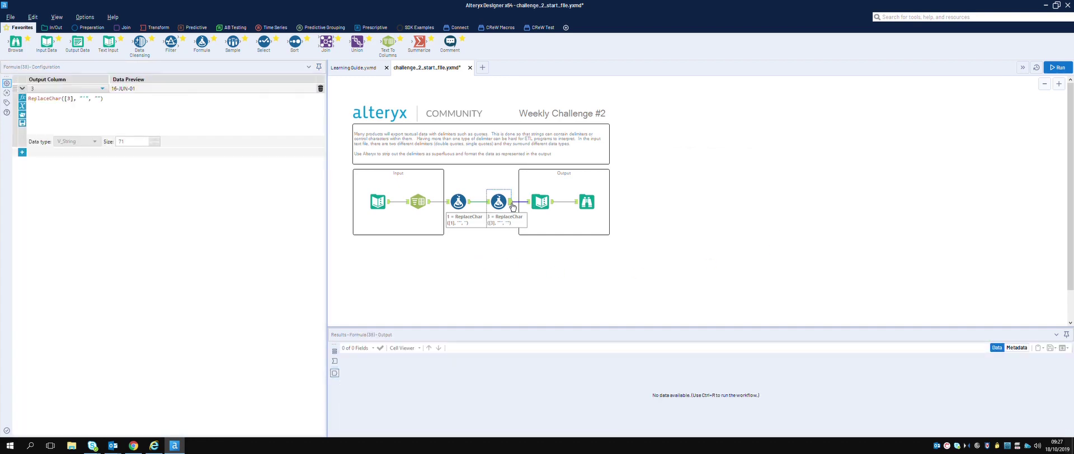
pyautogui.click(1055, 67)
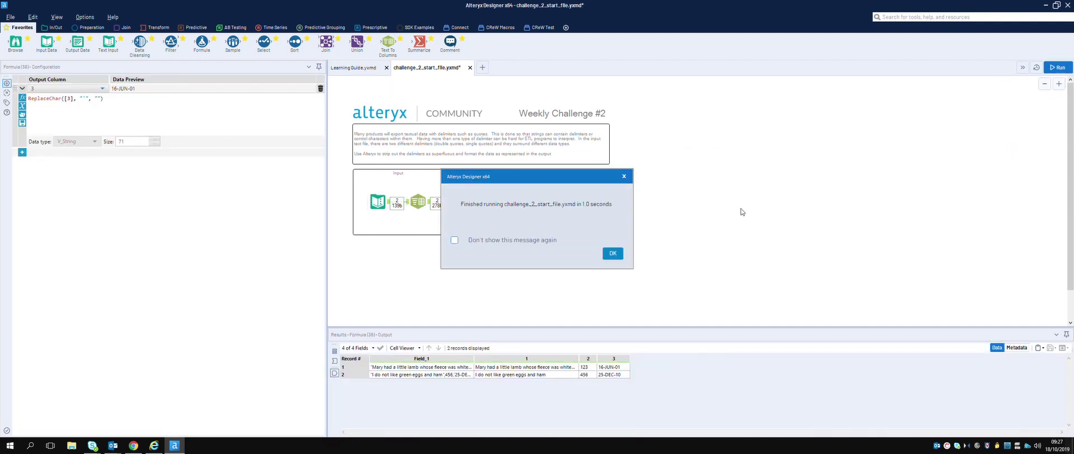
# Step: Connect a Browse tool to the second Formula tool's output and place it below the Output container
pyautogui.click(614, 254)
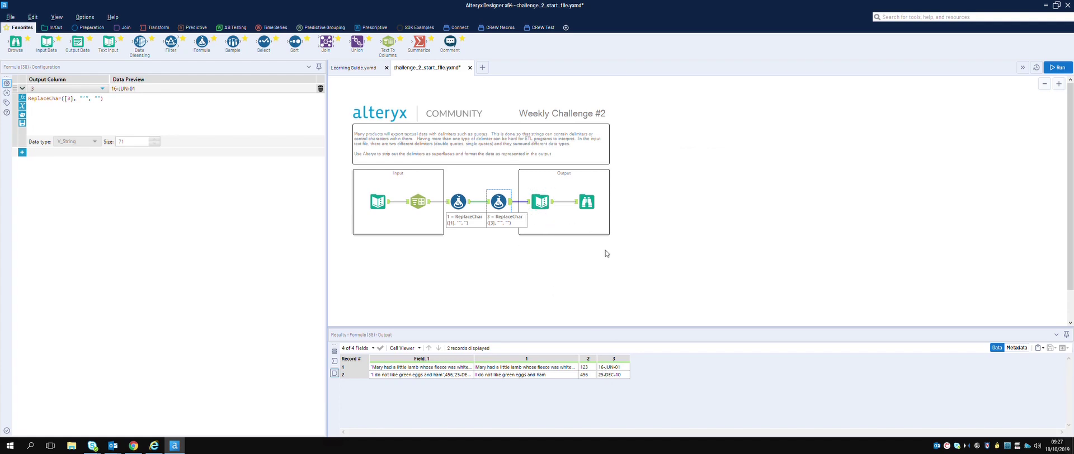
pyautogui.moveTo(412, 191)
pyautogui.mouseDown()
pyautogui.moveTo(514, 231)
pyautogui.moveTo(414, 195)
pyautogui.mouseUp()
pyautogui.click(387, 206)
pyautogui.click(424, 205)
pyautogui.click(464, 204)
pyautogui.click(509, 203)
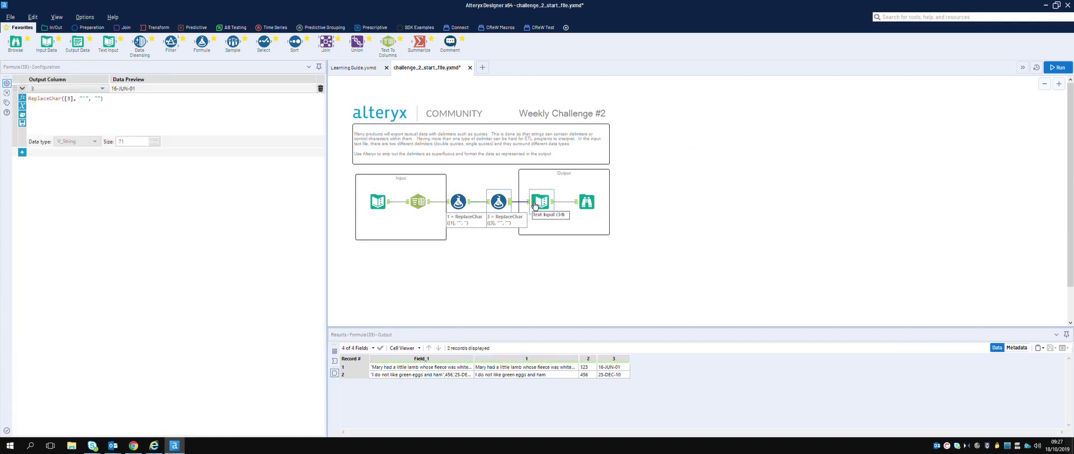
pyautogui.click(529, 200)
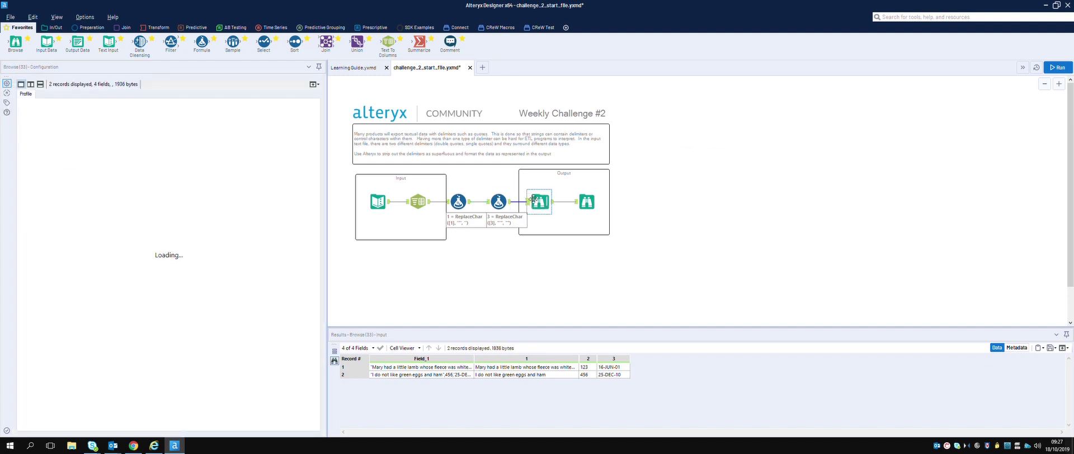
pyautogui.moveTo(533, 199); pyautogui.dragTo(609, 273)
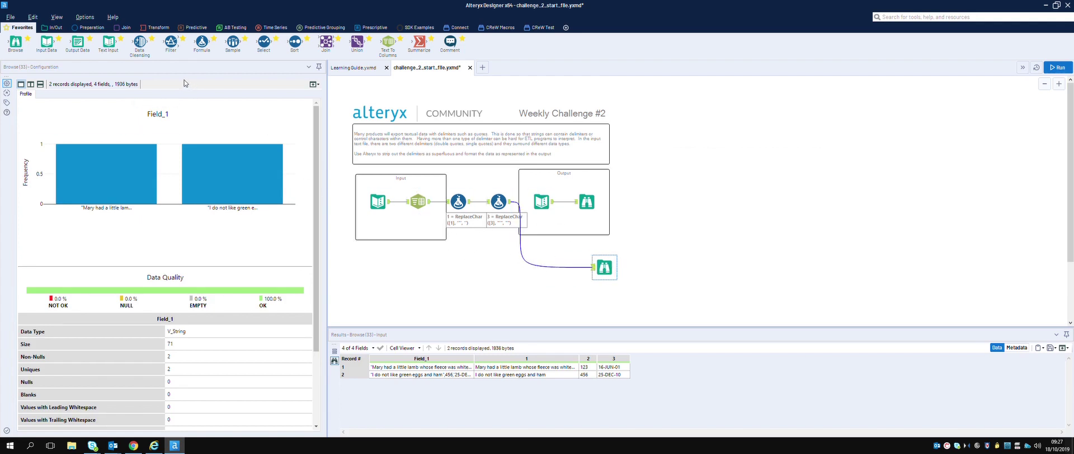
# Step: Insert a Select tool between the second Formula tool and the new Browse tool, and set field 3's type to Date
pyautogui.moveTo(268, 48); pyautogui.dragTo(546, 274)
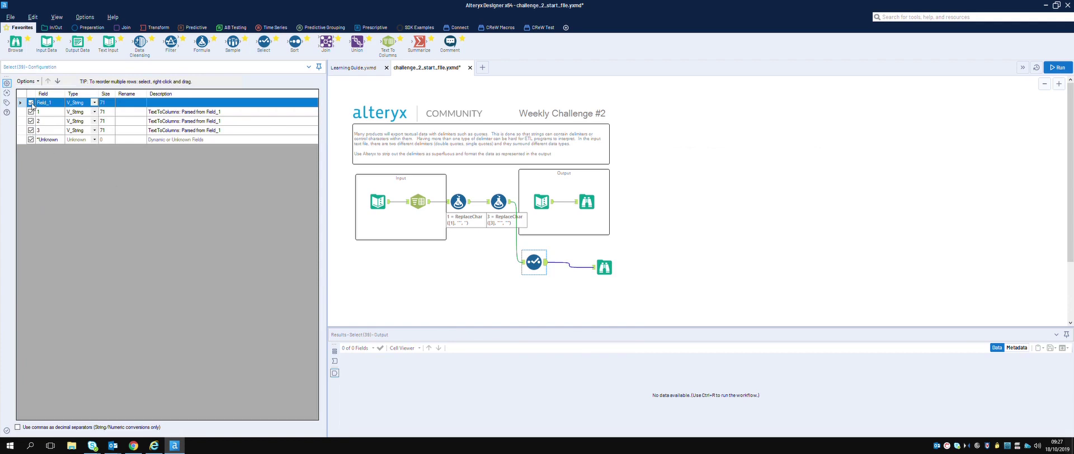
pyautogui.click(94, 131)
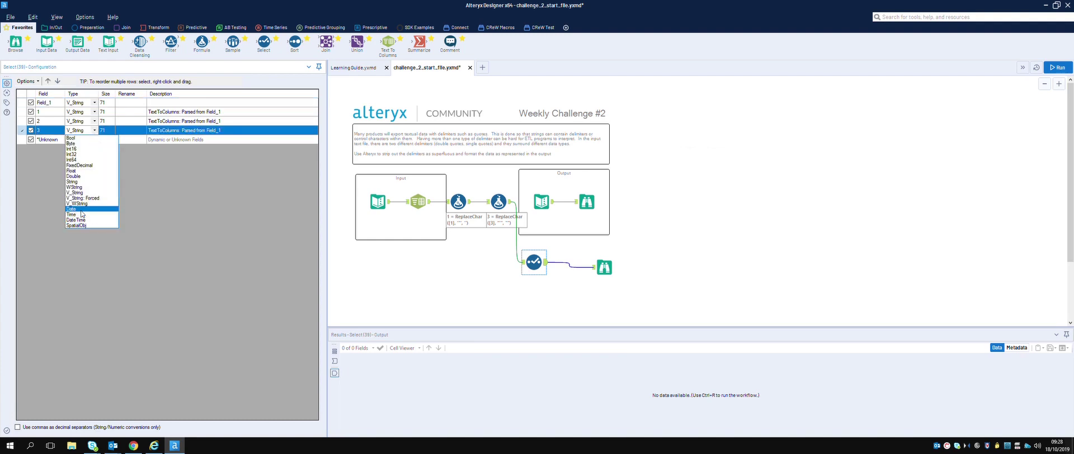
pyautogui.click(81, 209)
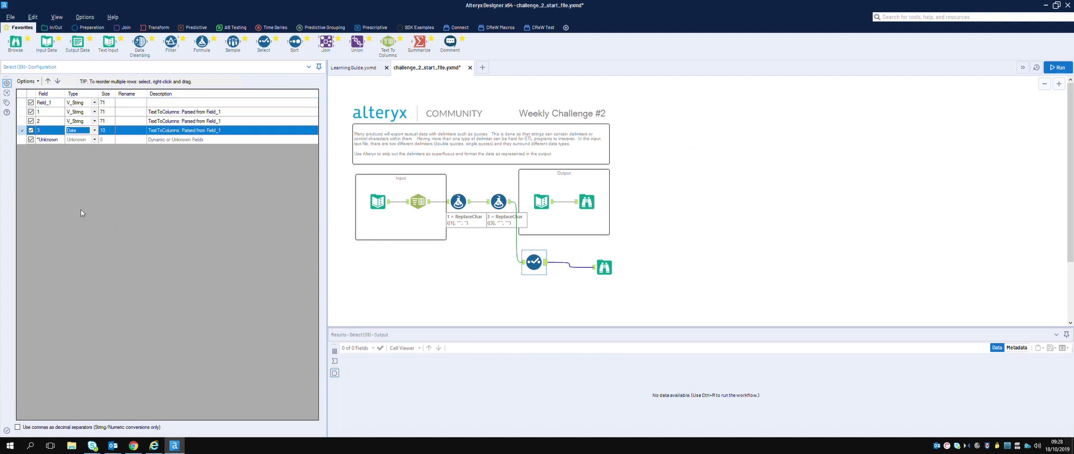
# Step: Run the workflow and examine the new Browse tool's data and the Select tool's messages for field 3
pyautogui.click(508, 299)
pyautogui.hotkey('ctrl', 'r')
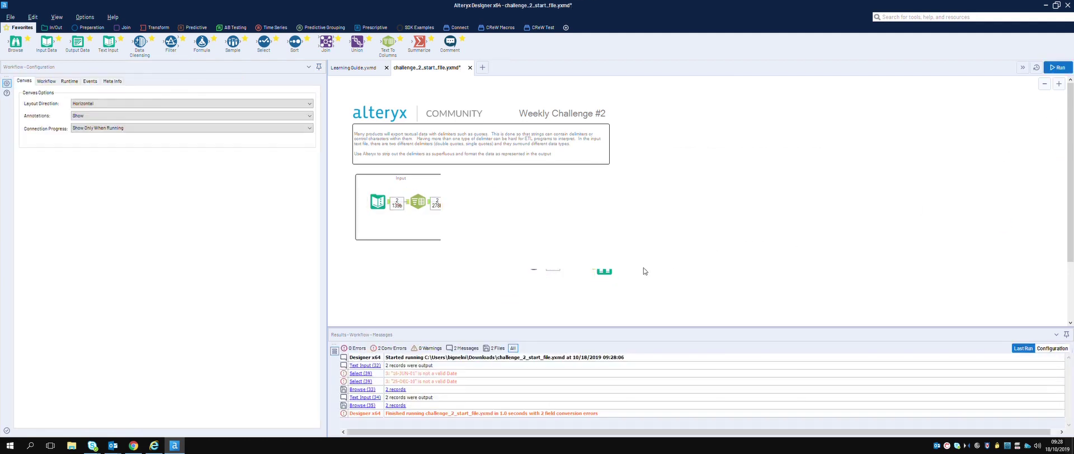
pyautogui.click(612, 253)
pyautogui.click(604, 267)
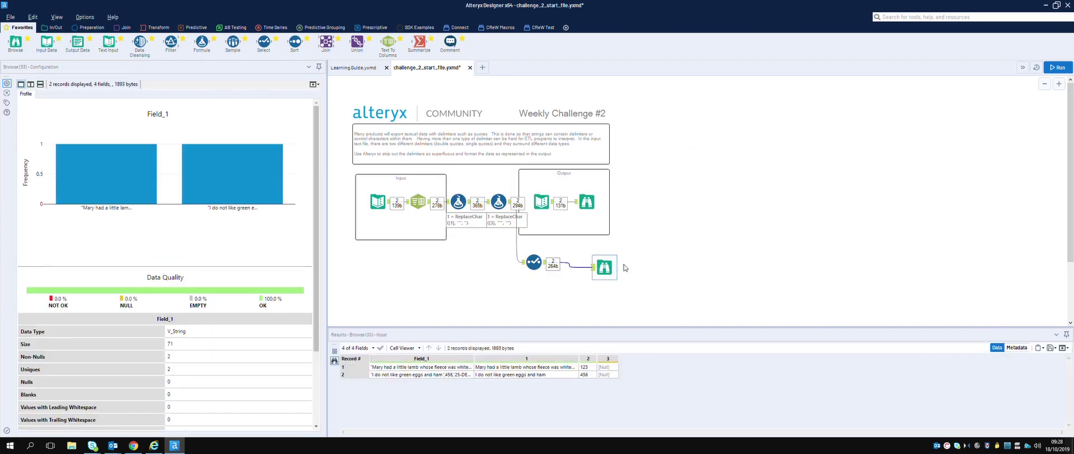
pyautogui.keyDown('ctrl'); pyautogui.click(535, 266); pyautogui.keyUp('ctrl')
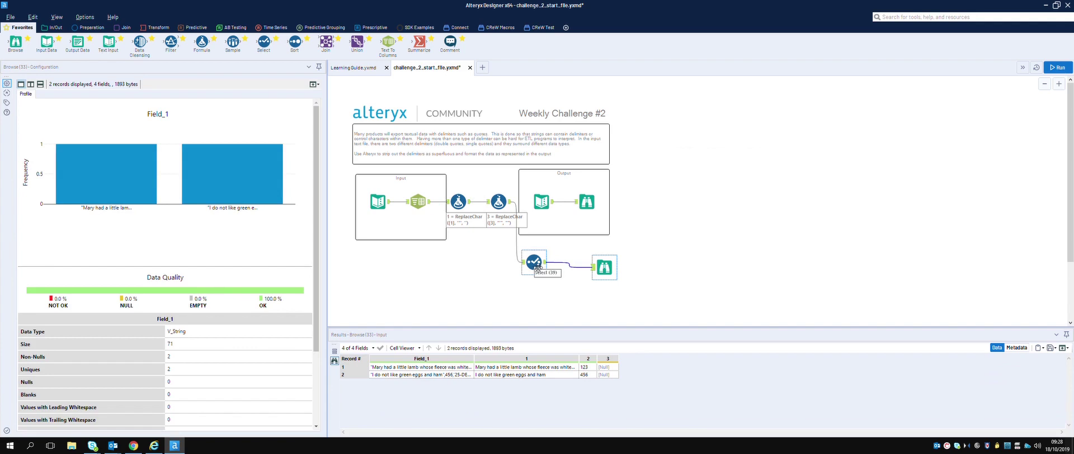
pyautogui.click(536, 265)
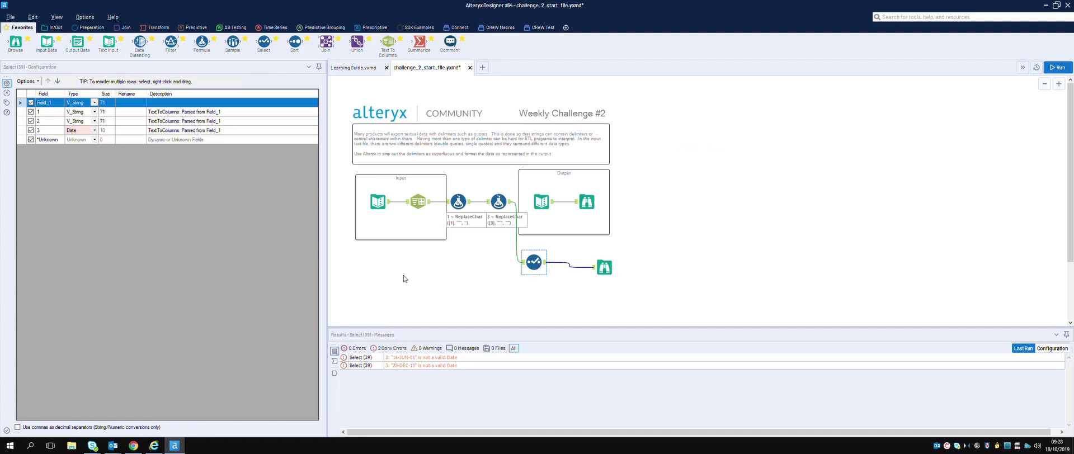
# Step: Replace the Select tool with an Auto Field tool covering all fields, connected between the second Formula tool and the new Browse tool
pyautogui.click(89, 27)
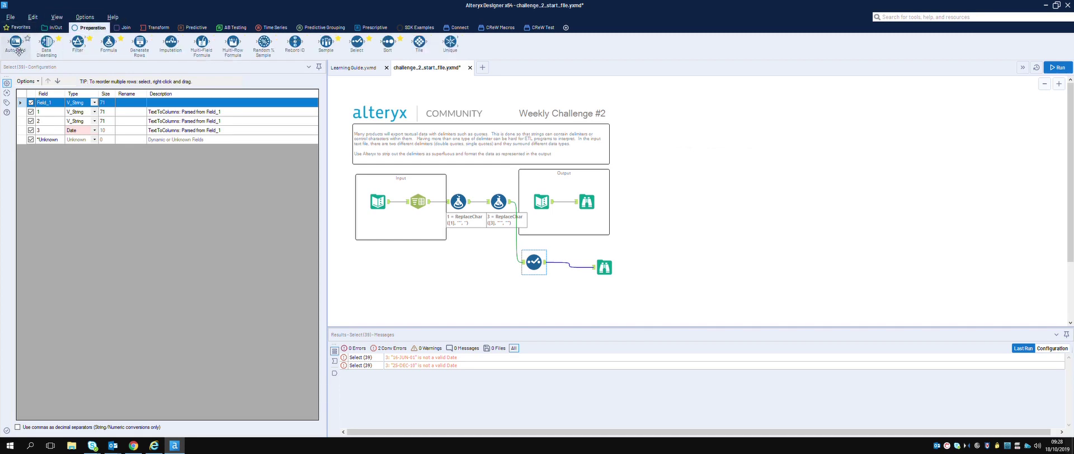
pyautogui.moveTo(327, 225); pyautogui.dragTo(580, 267)
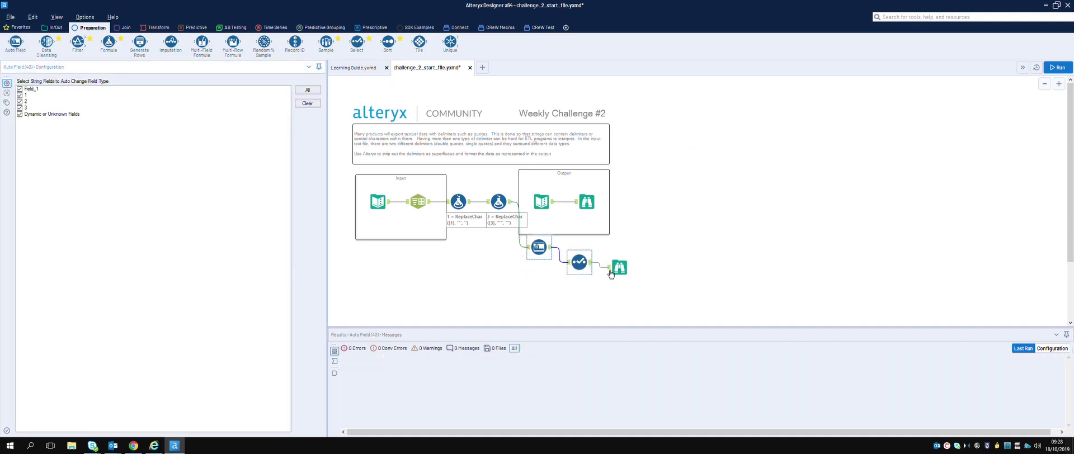
pyautogui.click(583, 264)
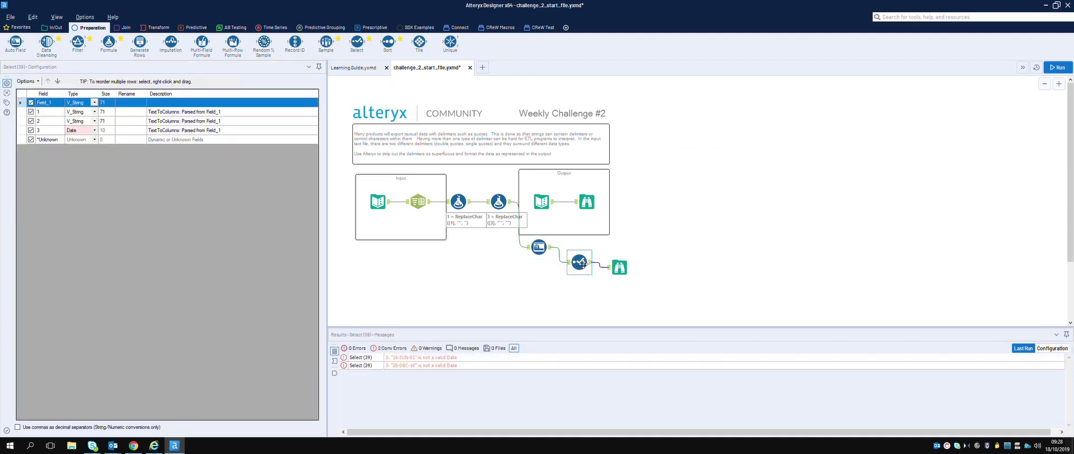
pyautogui.press('Delete')
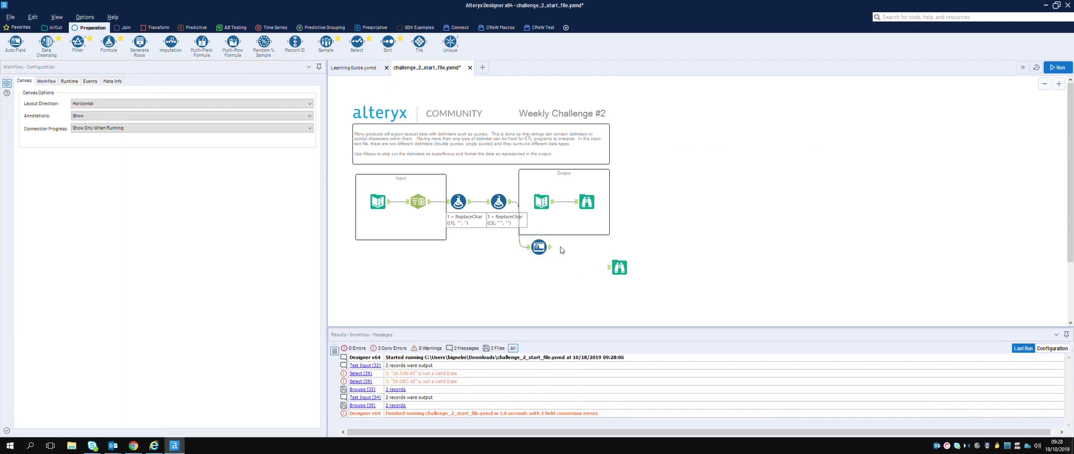
pyautogui.moveTo(551, 247); pyautogui.dragTo(609, 268)
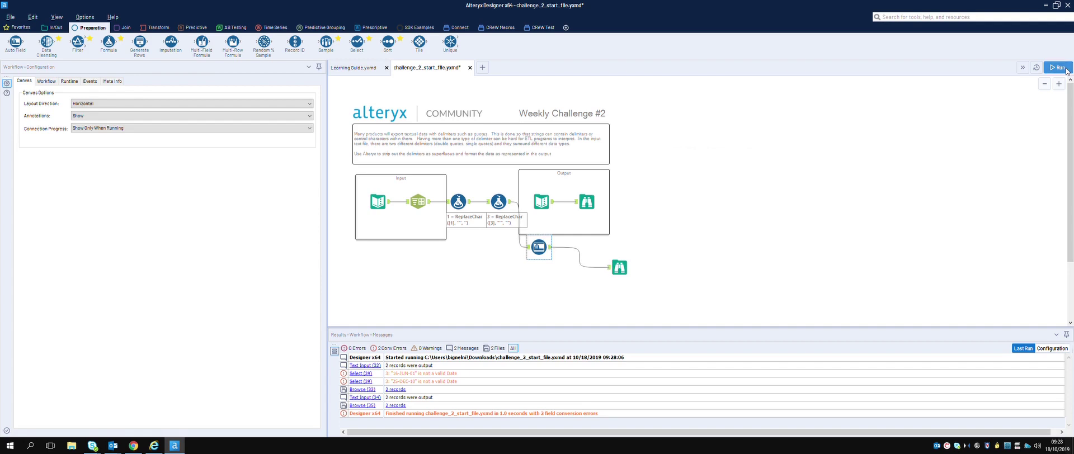
# Step: Run the workflow and check the data in the new Browse tool and at the Auto Field tool's output
pyautogui.click(1064, 70)
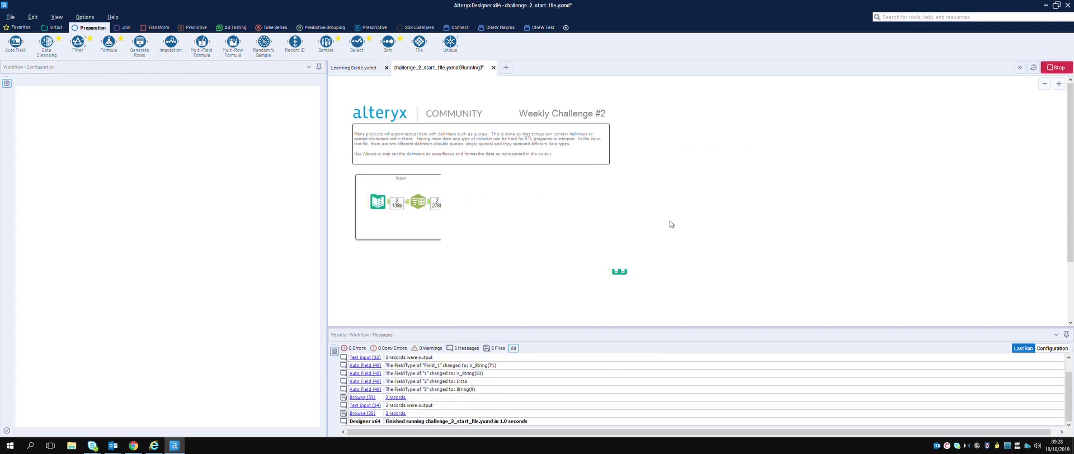
pyautogui.click(617, 255)
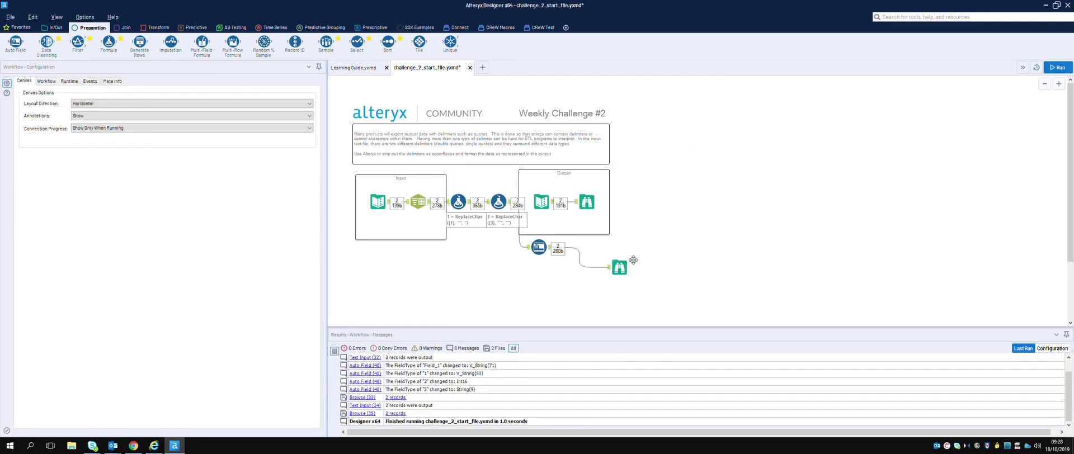
pyautogui.click(621, 270)
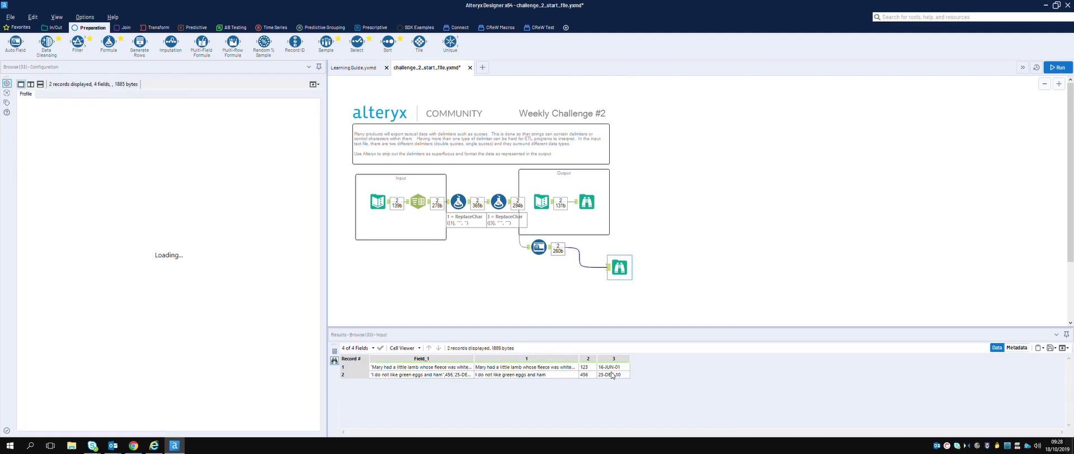
pyautogui.click(550, 248)
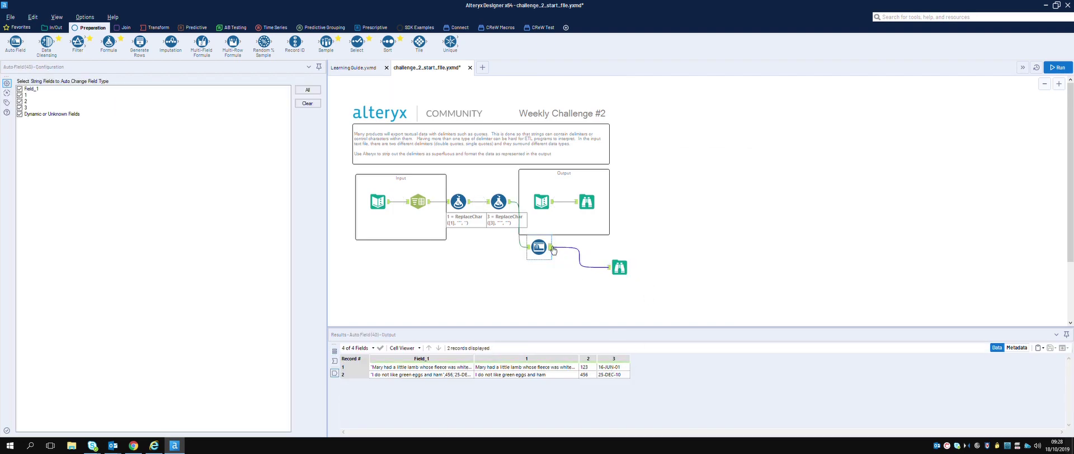
# Step: Insert a Select tool between the Auto Field and Browse tools and look through the data types available for field 3
pyautogui.moveTo(357, 42); pyautogui.dragTo(600, 273)
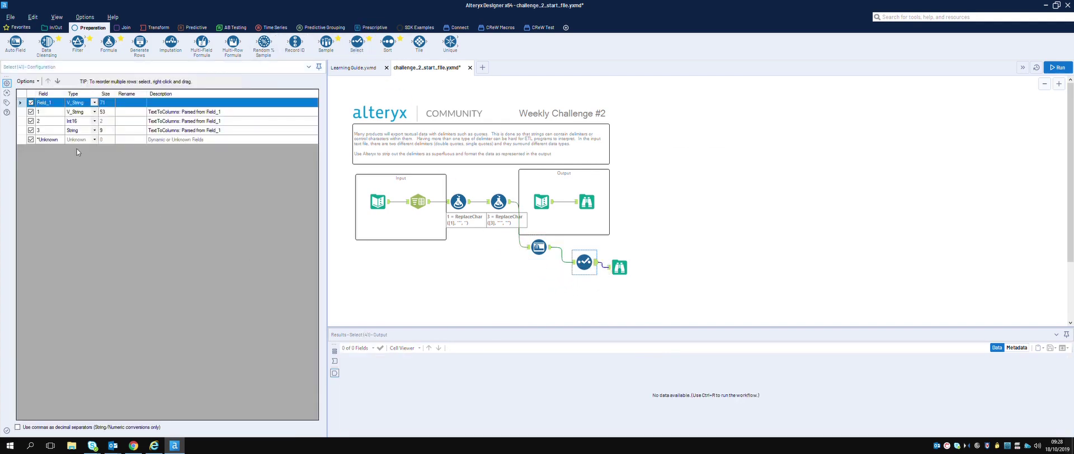
pyautogui.click(95, 130)
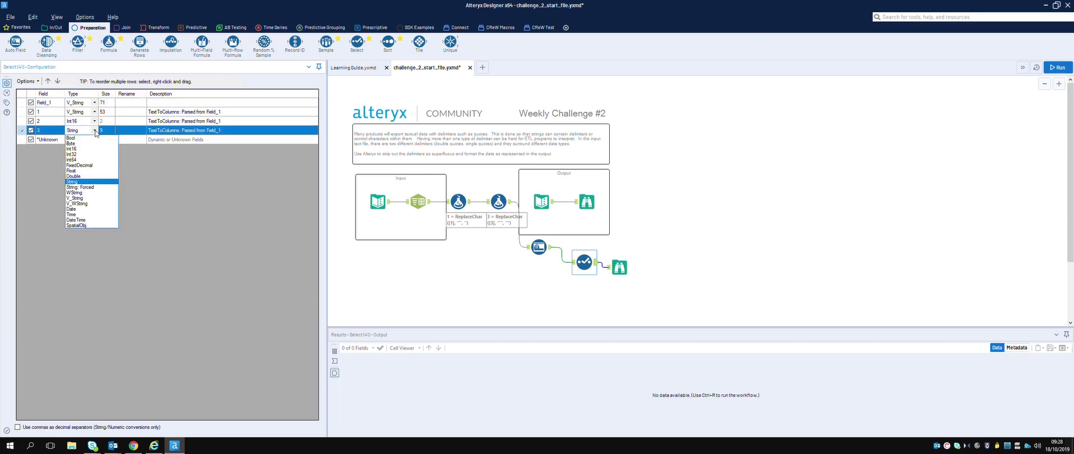
pyautogui.press('i')
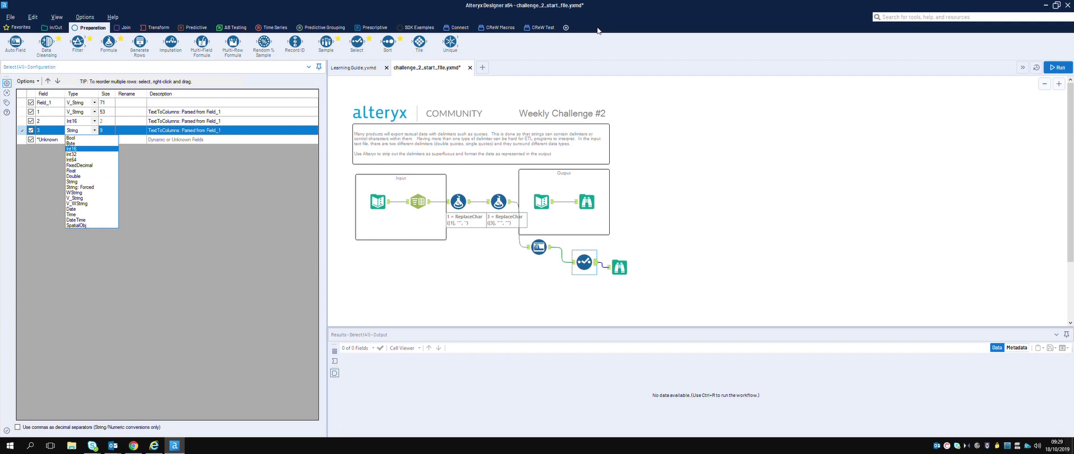
# Step: Add the Parse, Reporting and Documentation categories to the tool palette
pyautogui.click(565, 27)
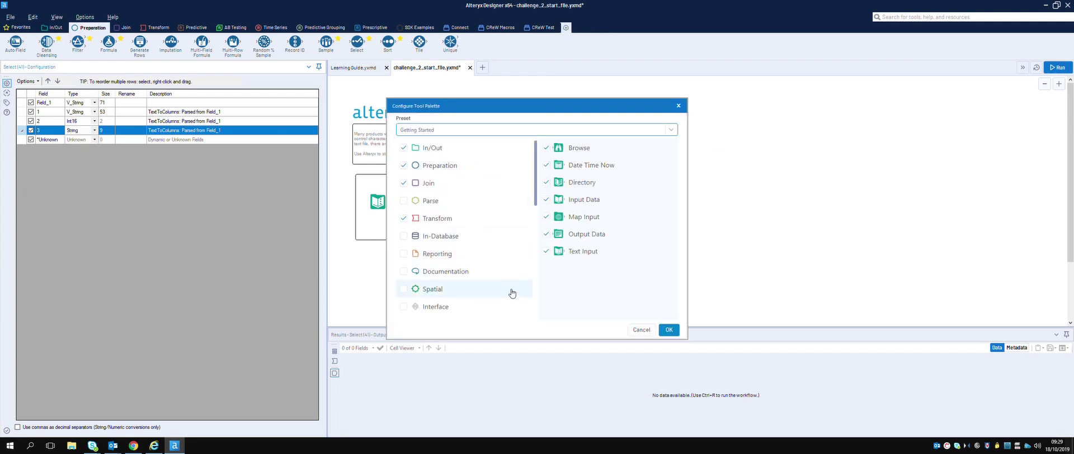
pyautogui.click(404, 201)
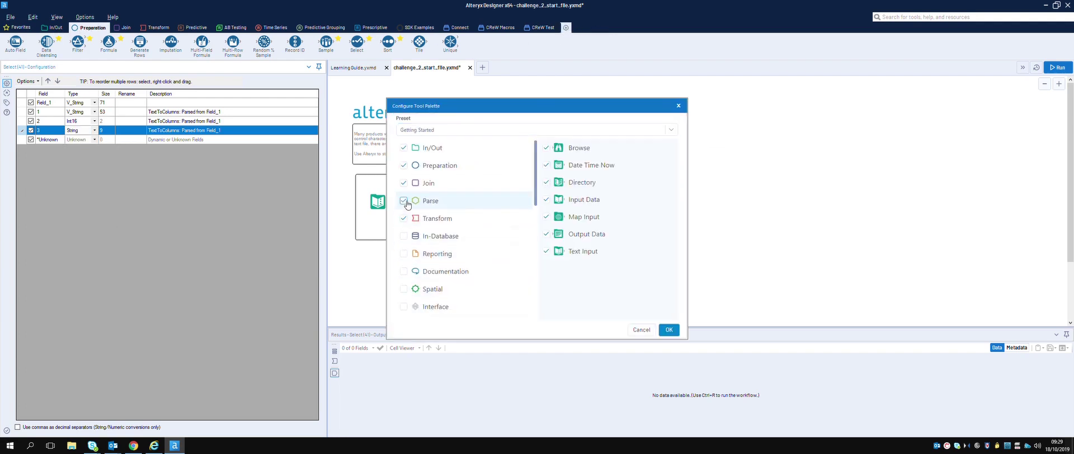
pyautogui.click(404, 236)
pyautogui.click(404, 254)
pyautogui.click(404, 236)
pyautogui.click(404, 272)
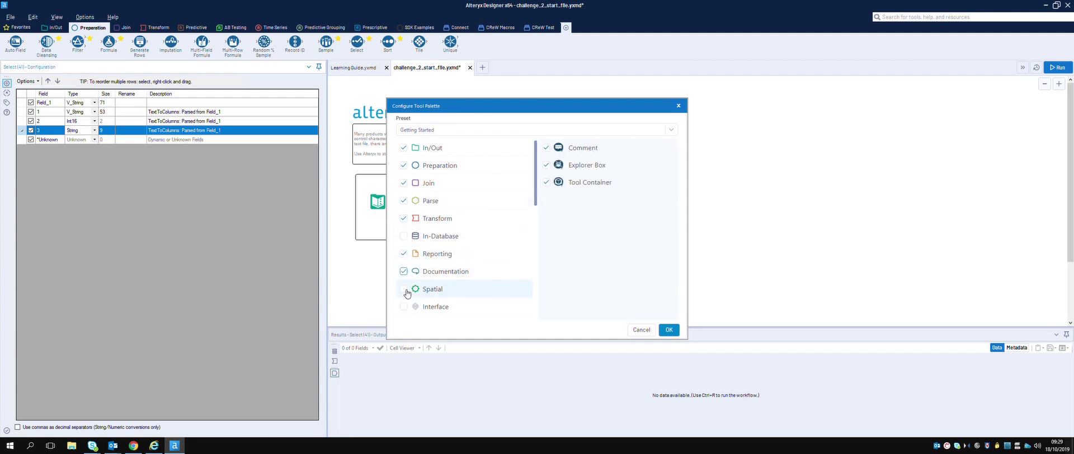
pyautogui.click(669, 330)
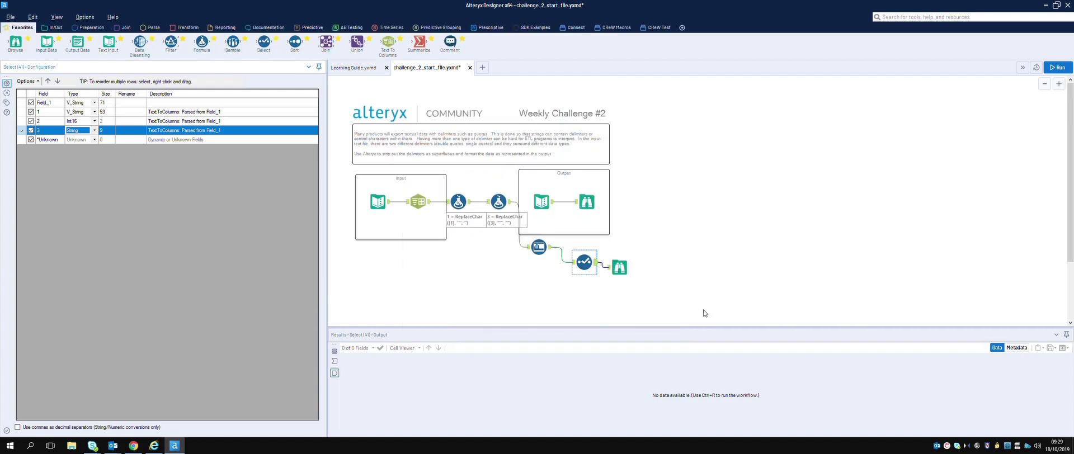
# Step: Insert a DateTime tool between the Auto Field and Select tools, with Field_1 as the string field to convert
pyautogui.click(154, 28)
pyautogui.moveTo(15, 42); pyautogui.dragTo(568, 266)
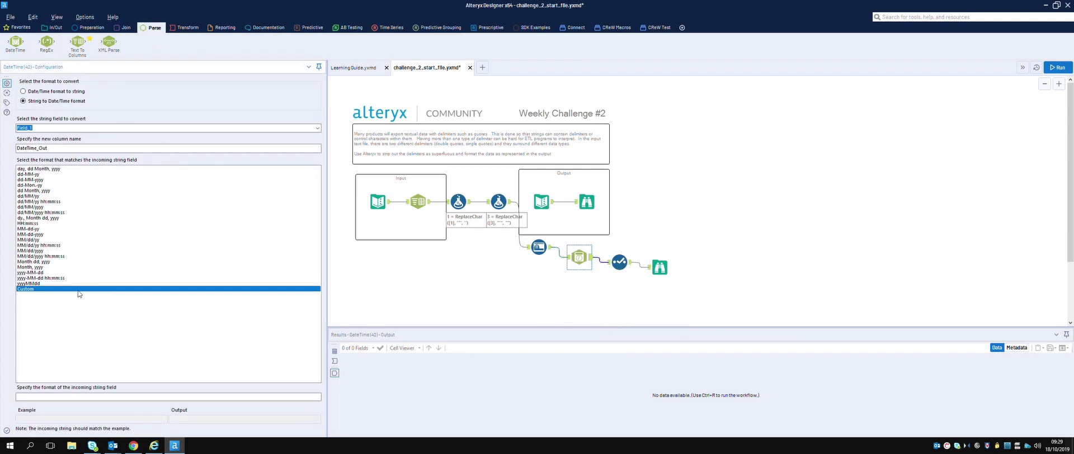
pyautogui.click(317, 128)
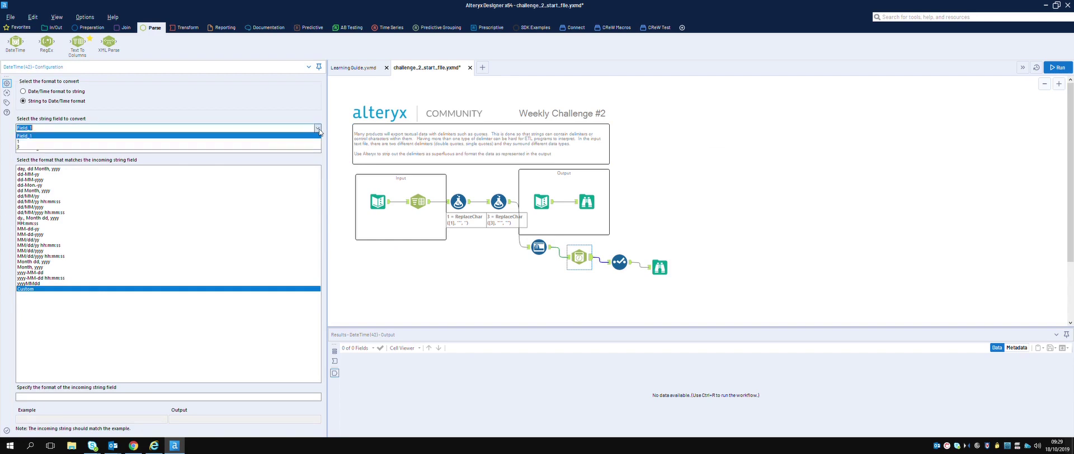
pyautogui.click(316, 136)
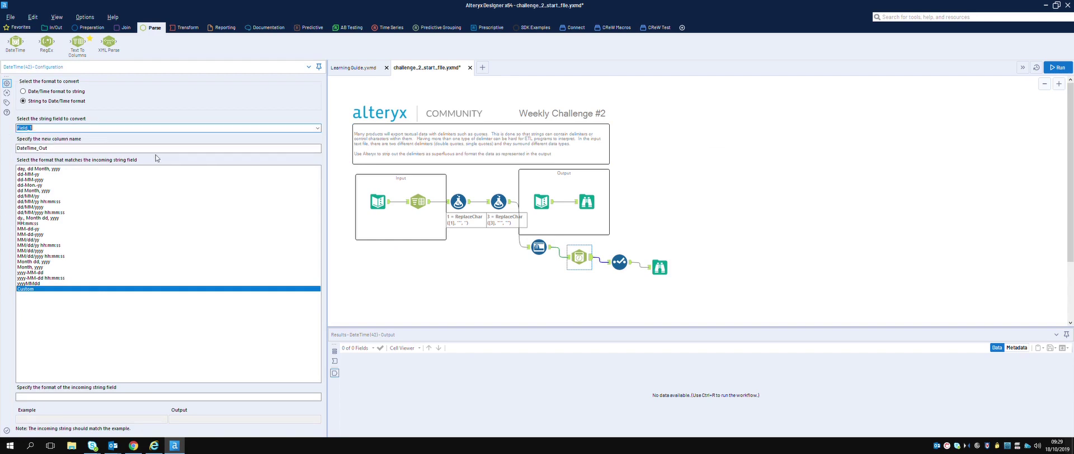
# Step: Set the DateTime tool's incoming format to yyyy-MM-dd after checking the expected output's dates, and run the workflow
pyautogui.click(594, 208)
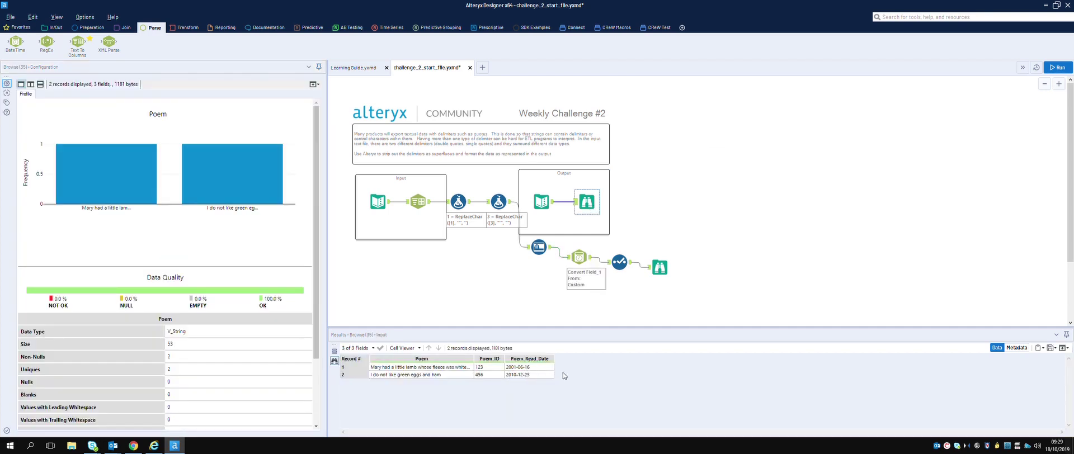
pyautogui.click(580, 259)
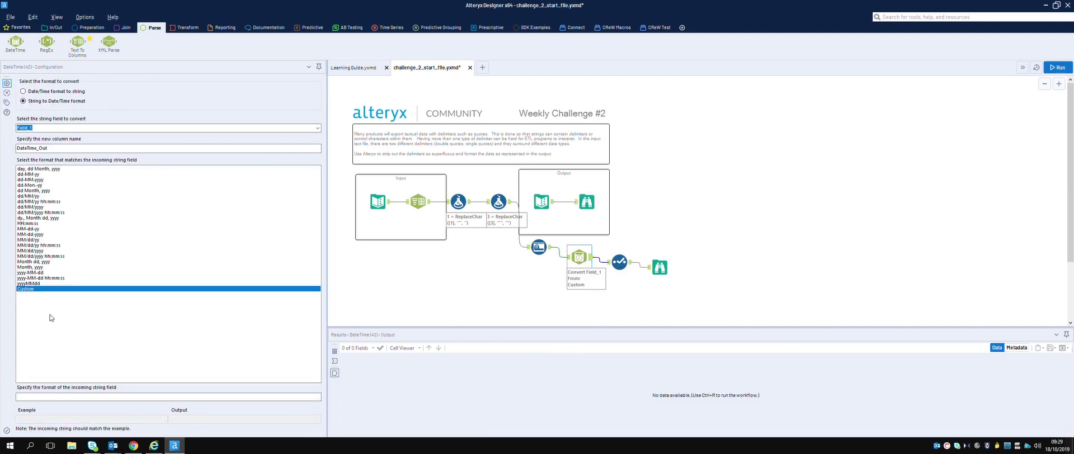
pyautogui.click(30, 273)
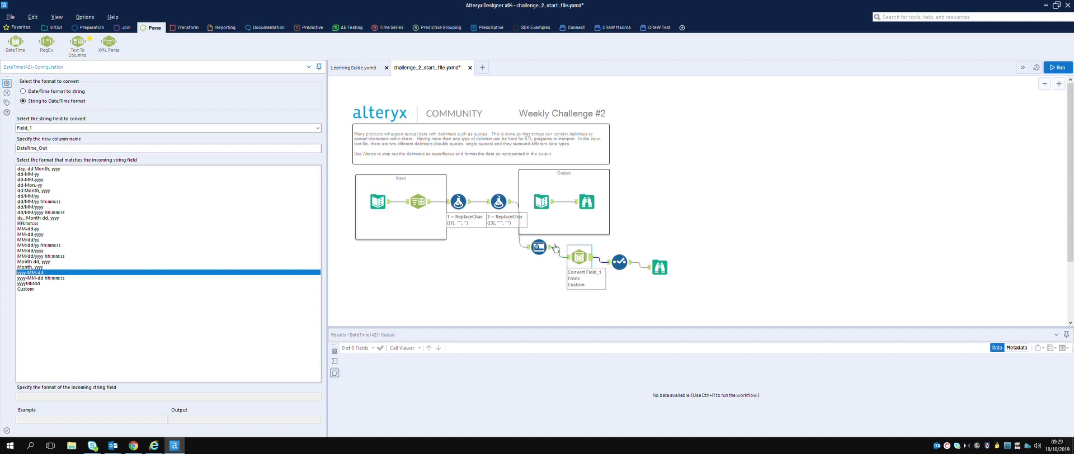
pyautogui.click(597, 207)
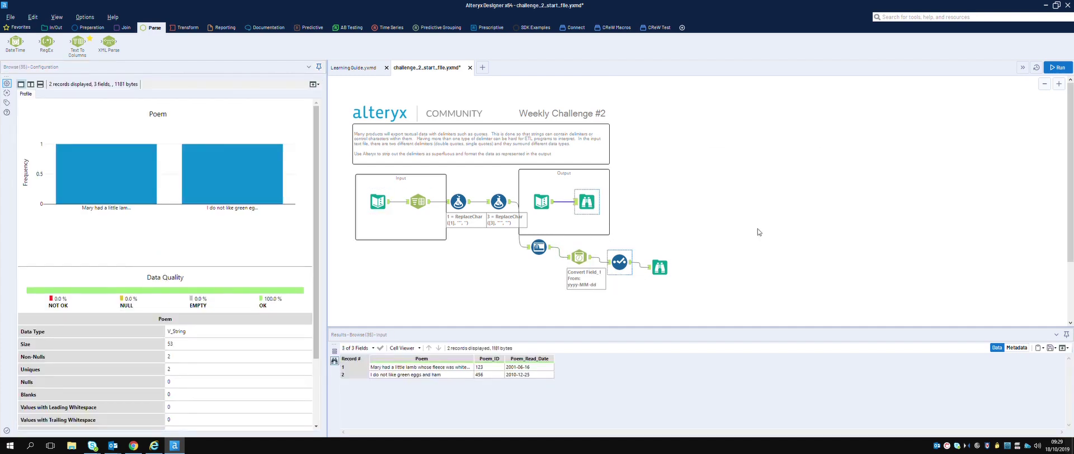
pyautogui.click(1064, 69)
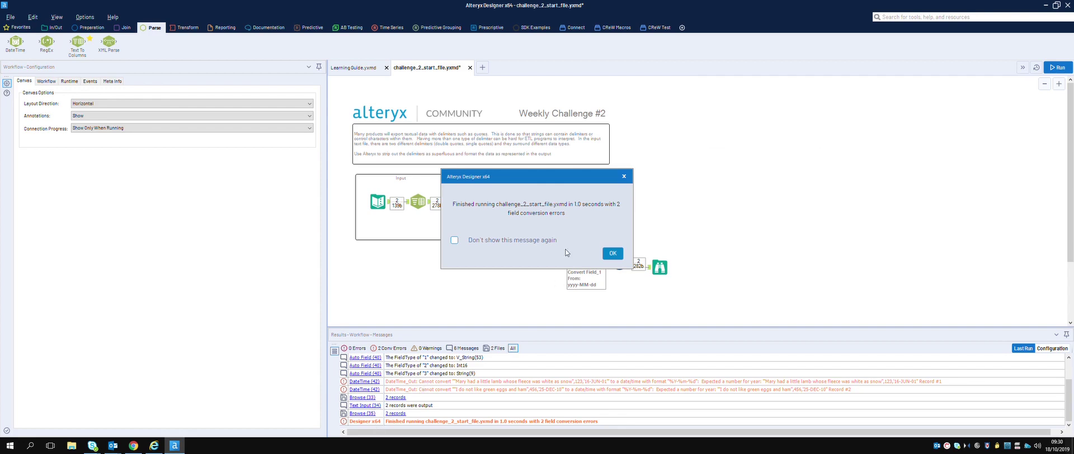
# Step: Inspect the DateTime tool's output and delete the tool from between the Auto Field and Select tools
pyautogui.click(612, 253)
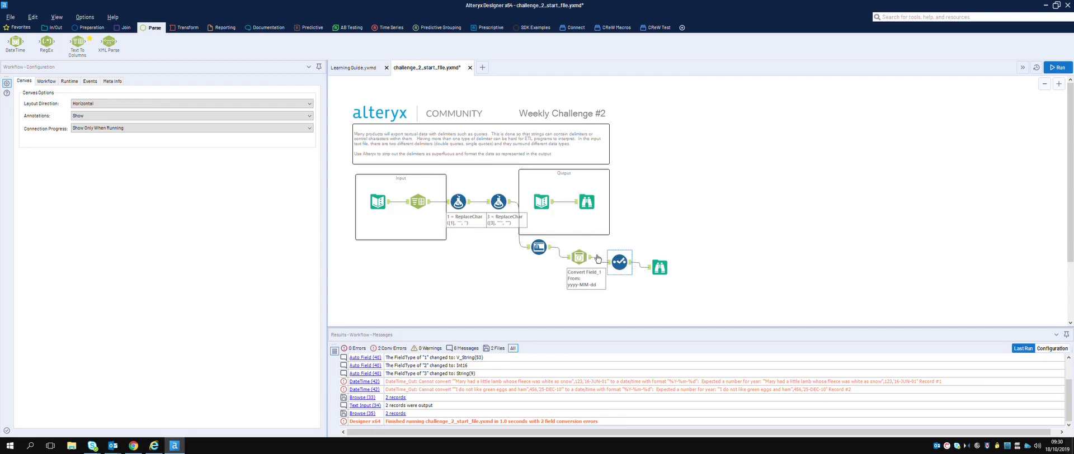
pyautogui.click(593, 260)
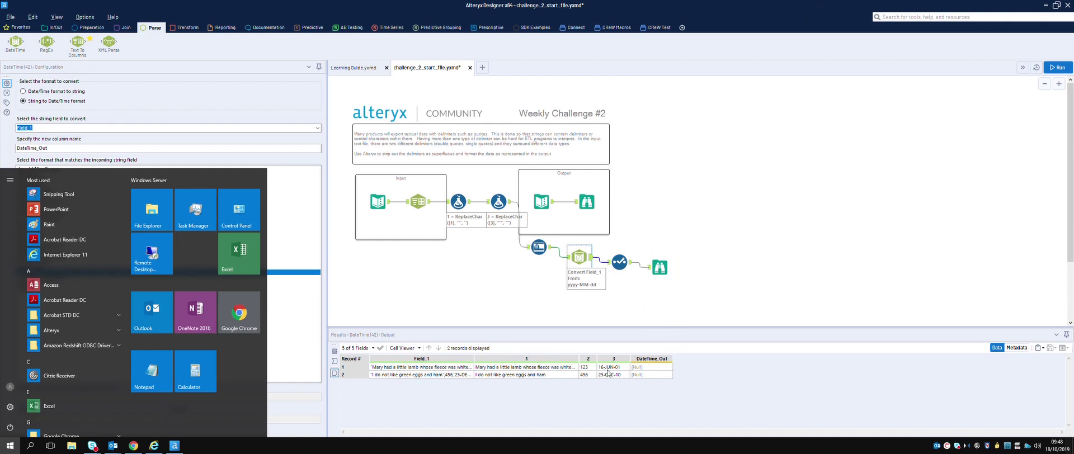
pyautogui.click(581, 260)
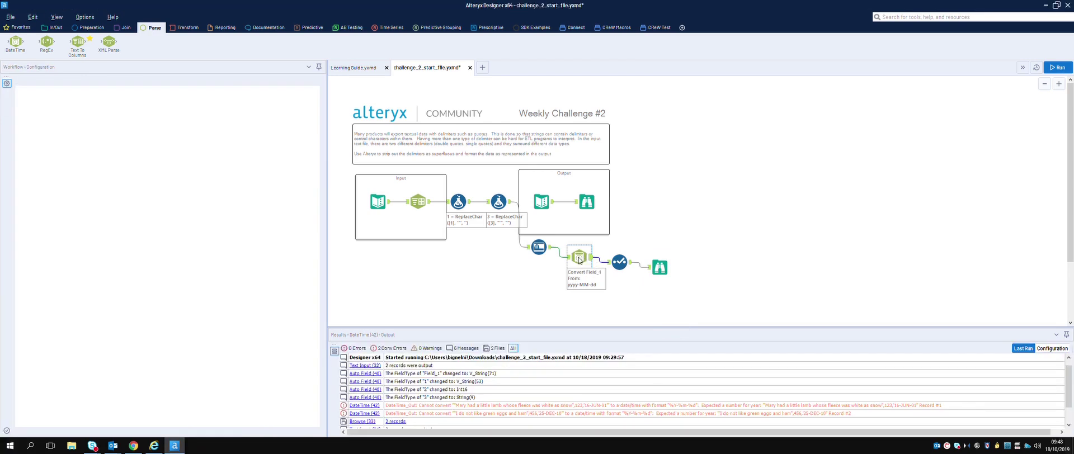
pyautogui.press('Delete')
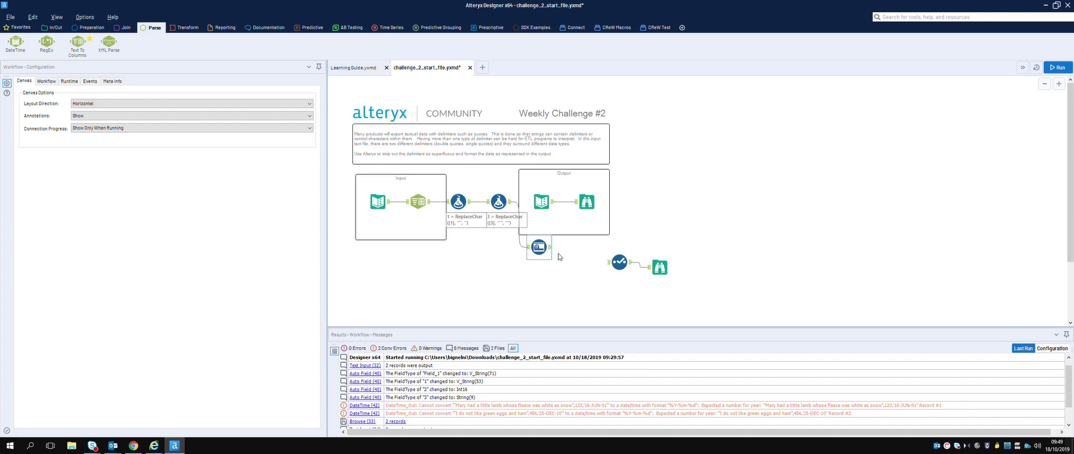
pyautogui.click(558, 254)
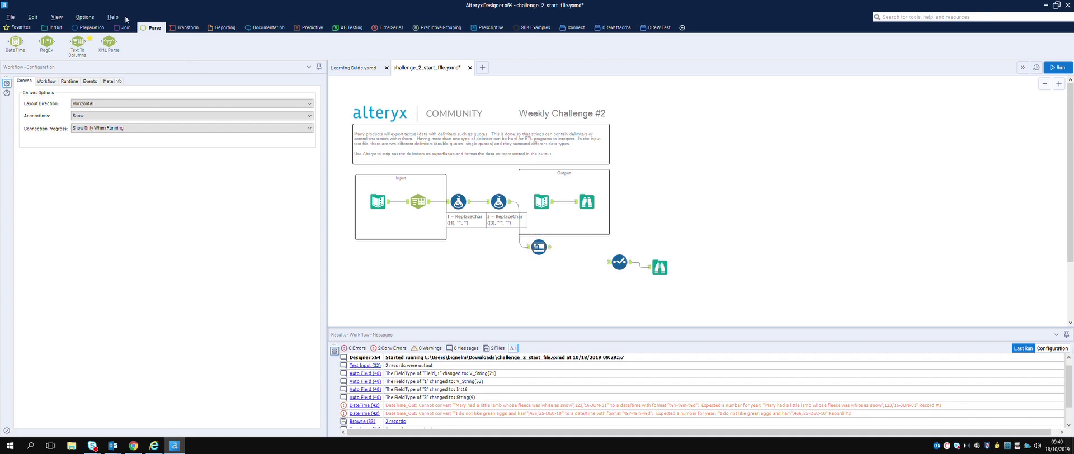
# Step: Insert a Formula tool between the Auto Field and Select tools and start its expression with the DateTimeParse function
pyautogui.click(89, 29)
pyautogui.moveTo(108, 44); pyautogui.dragTo(576, 248)
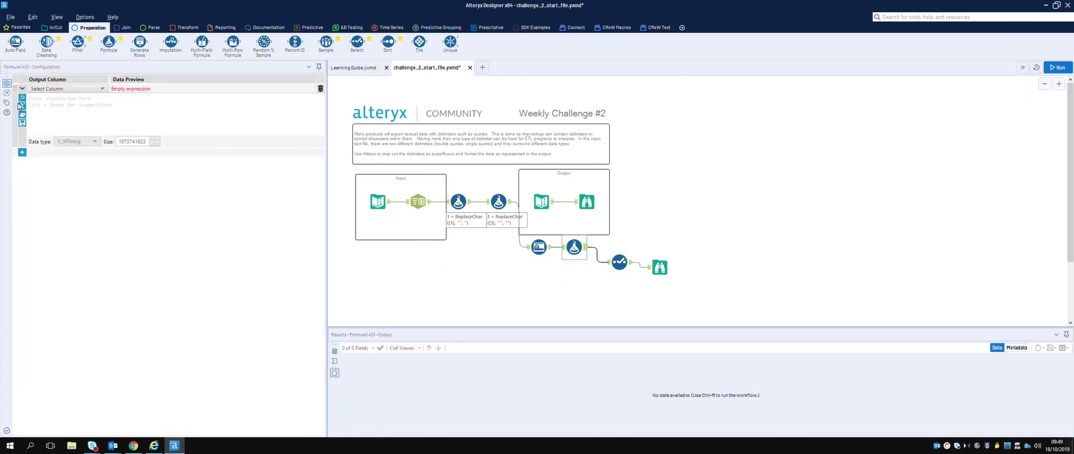
pyautogui.click(23, 99)
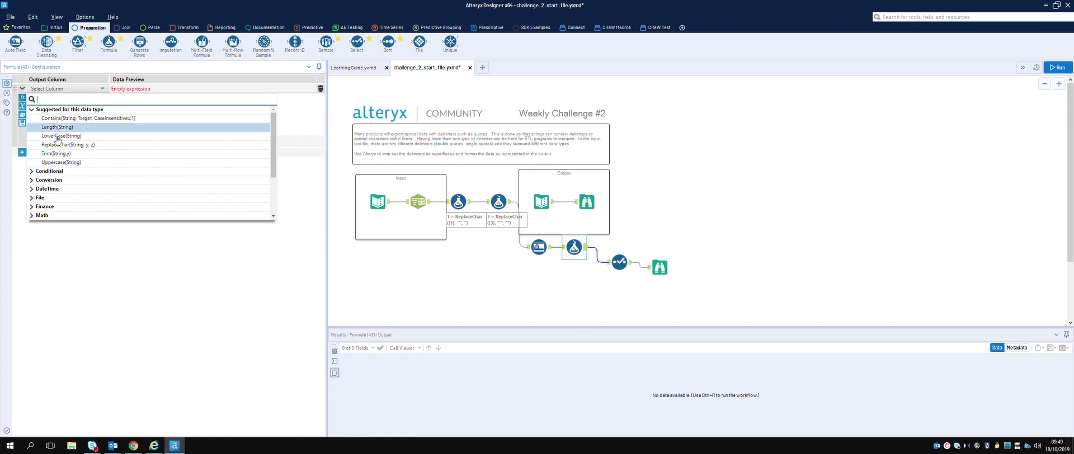
pyautogui.click(37, 191)
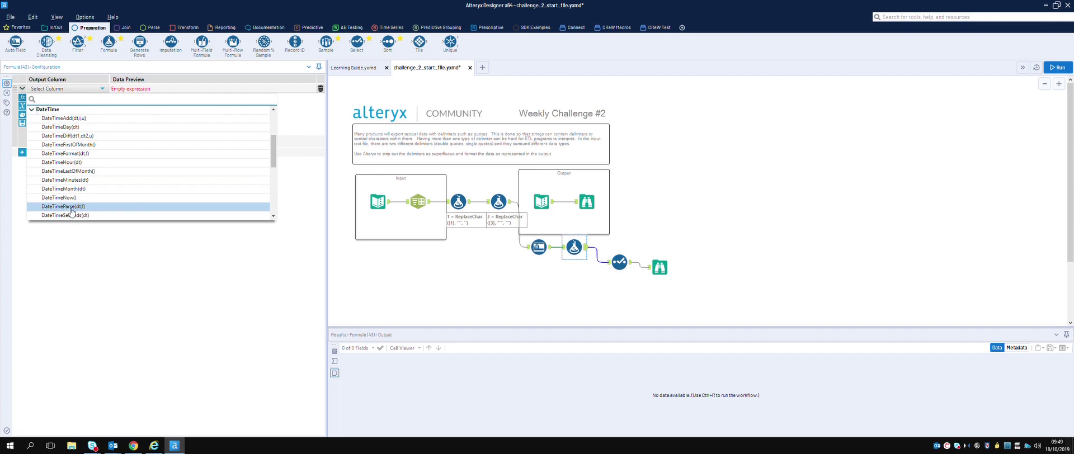
pyautogui.scroll(-2, 67, 210)
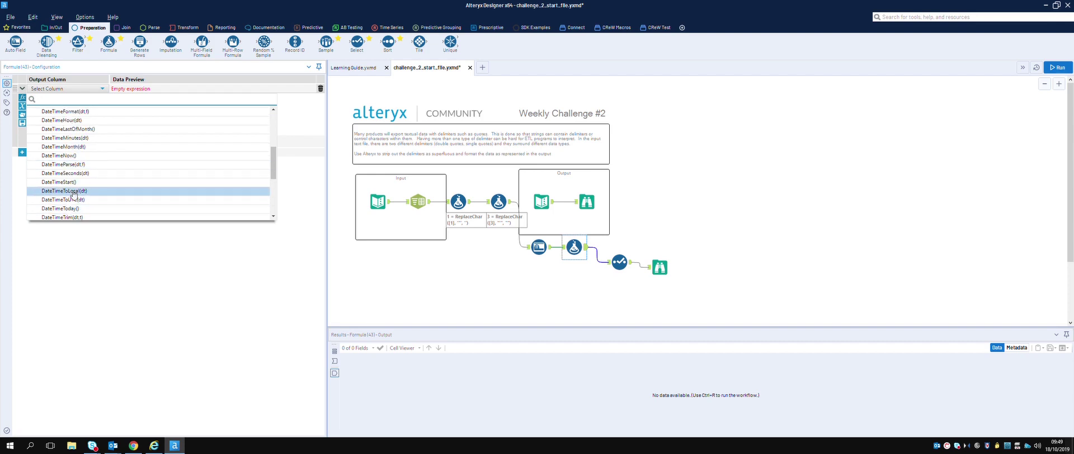
pyautogui.click(62, 166)
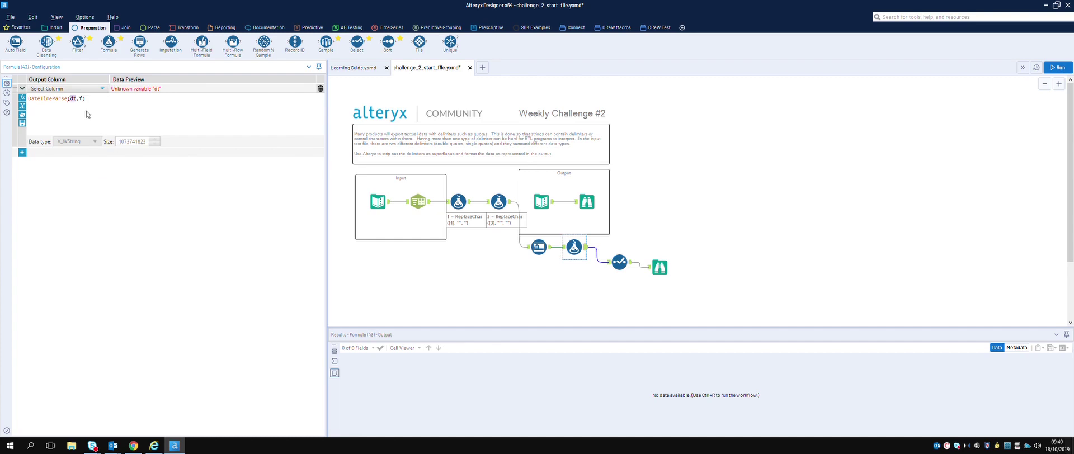
# Step: Set the formula's output column to 3 and remove the dt placeholder from the DateTimeParse expression
pyautogui.click(64, 90)
pyautogui.click(50, 140)
pyautogui.press('BackSpace')
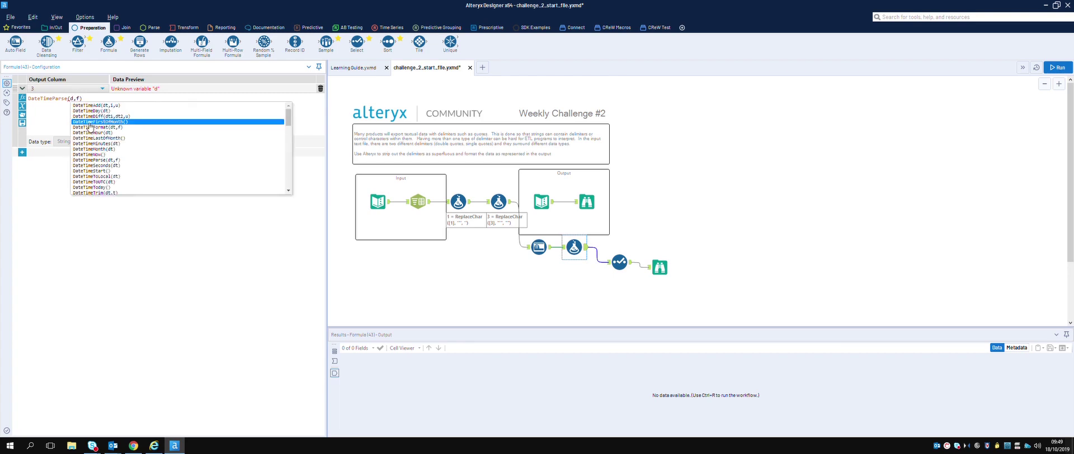
pyautogui.press('BackSpace')
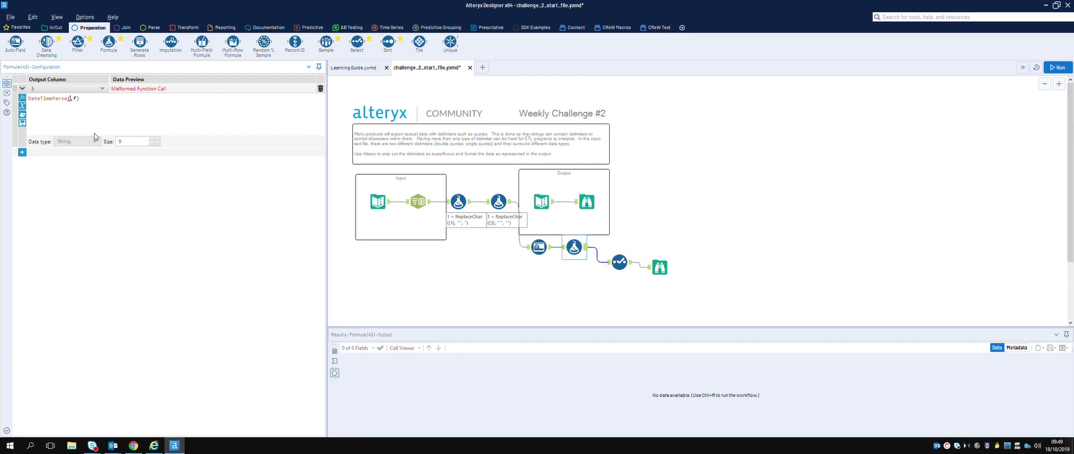
# Step: Check the DateTimeParse syntax in the Alteryx Community thread in Chrome and complete the expression as DateTimeParse([3],"%dd-%MMM-%yy")
pyautogui.click(134, 447)
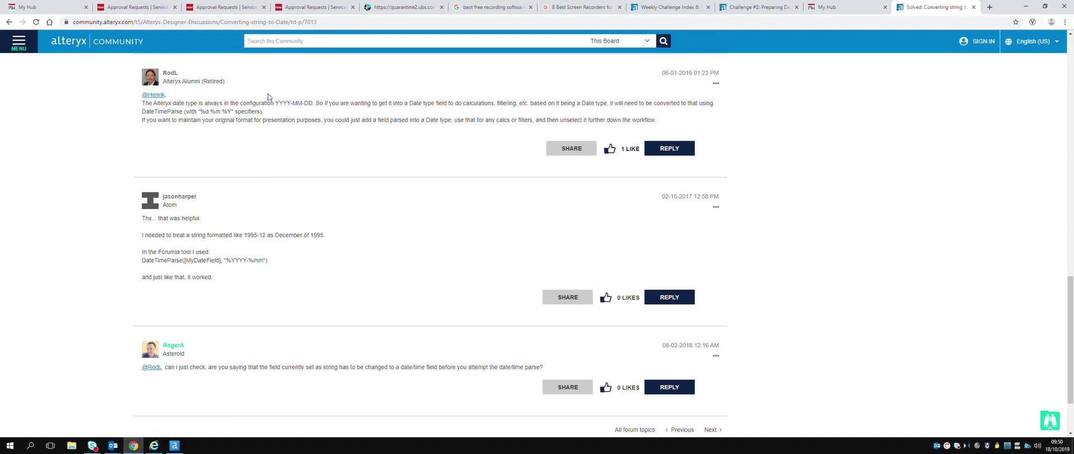
pyautogui.scroll(-2, 270, 99)
pyautogui.scroll(5, 270, 99)
pyautogui.scroll(-1, 270, 99)
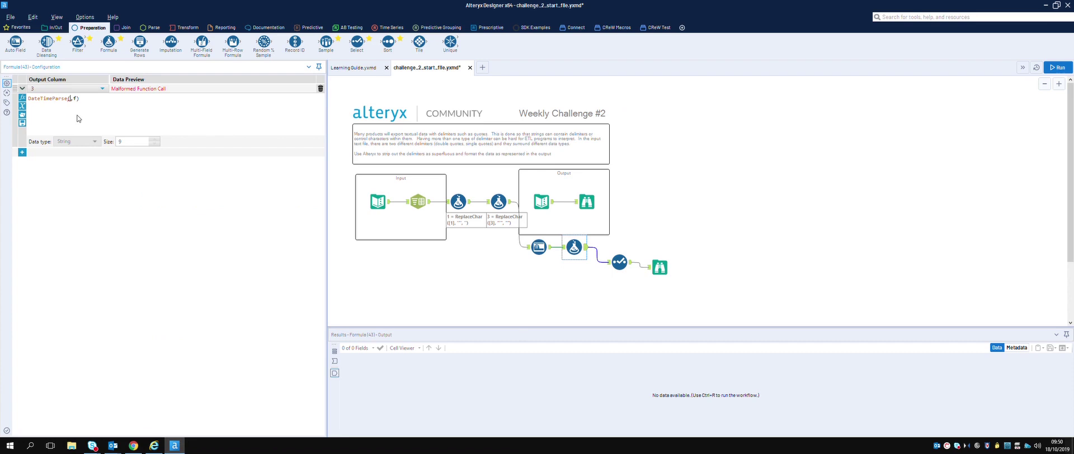
pyautogui.write('[3]')
pyautogui.press('BackSpace')
pyautogui.write('dd')
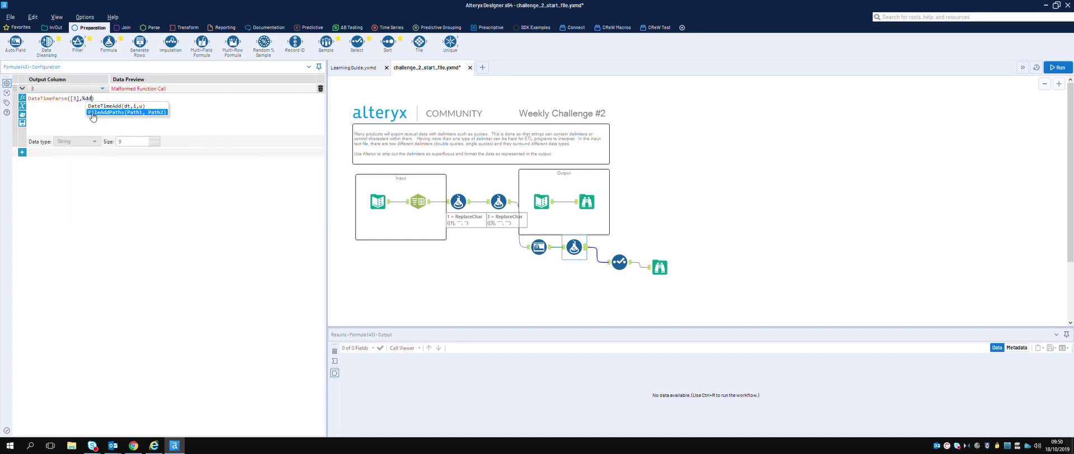
pyautogui.write('-')
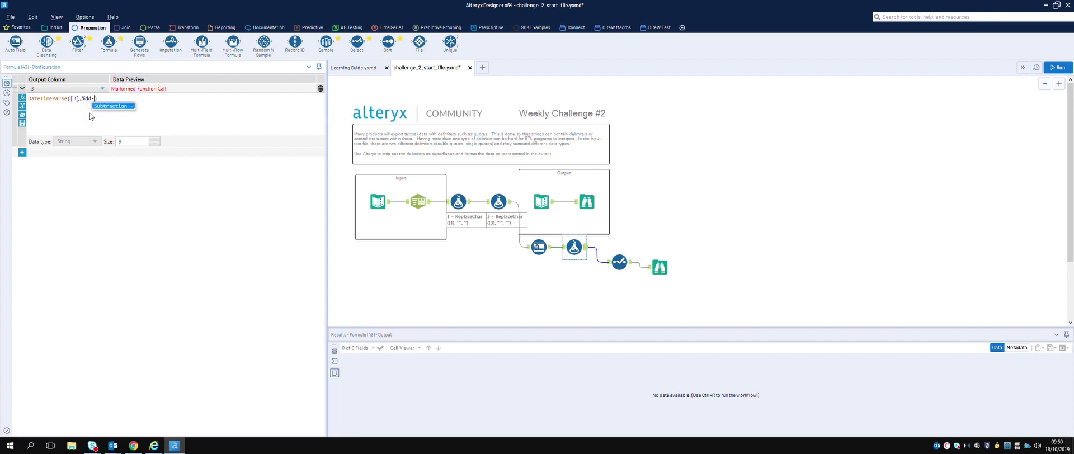
pyautogui.click(85, 100)
pyautogui.write('"%dd-%MMM-')
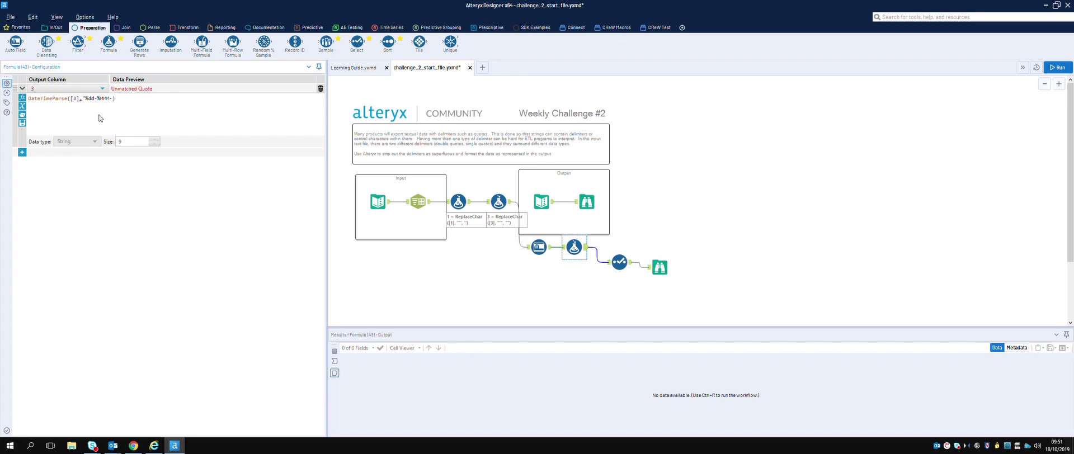
pyautogui.write('%yy"')
# Step: Run the workflow and compare field 3 in the new Formula tool's incoming and outgoing data
pyautogui.click(1057, 67)
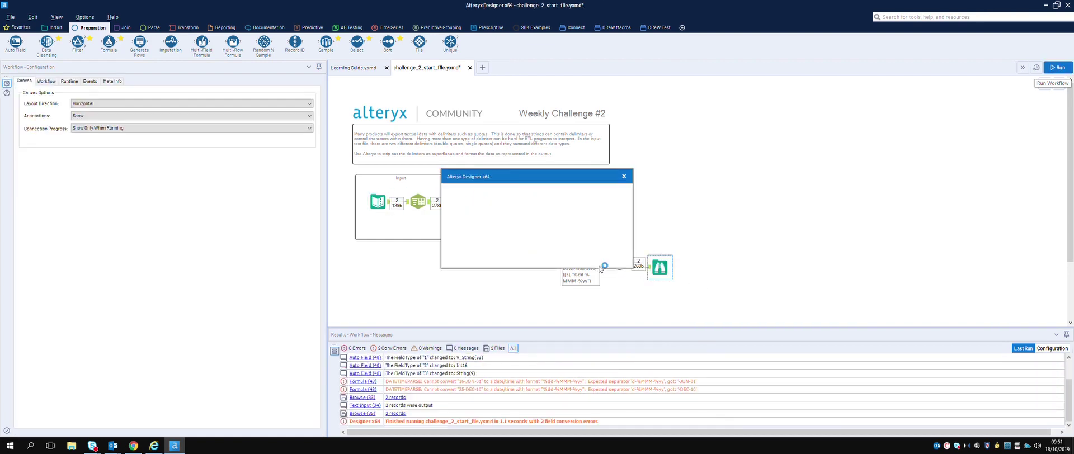
pyautogui.click(612, 250)
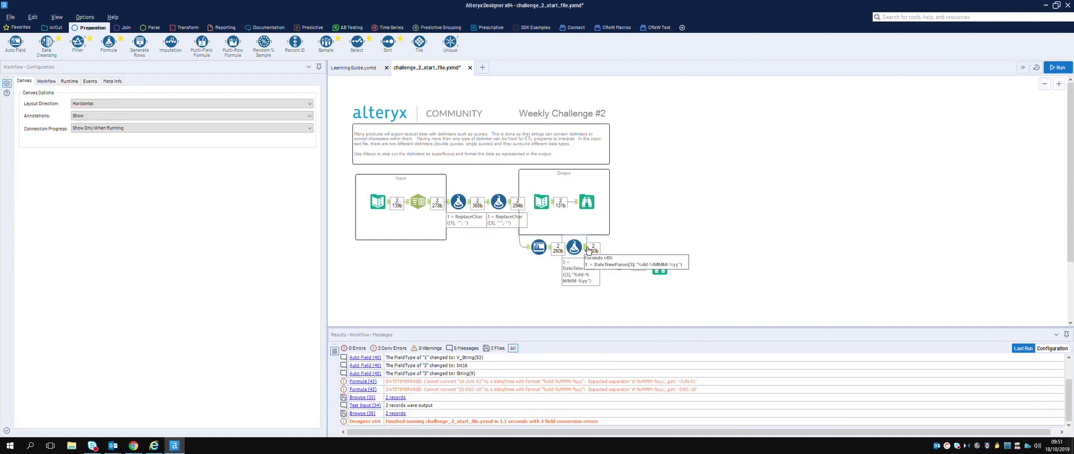
pyautogui.click(585, 246)
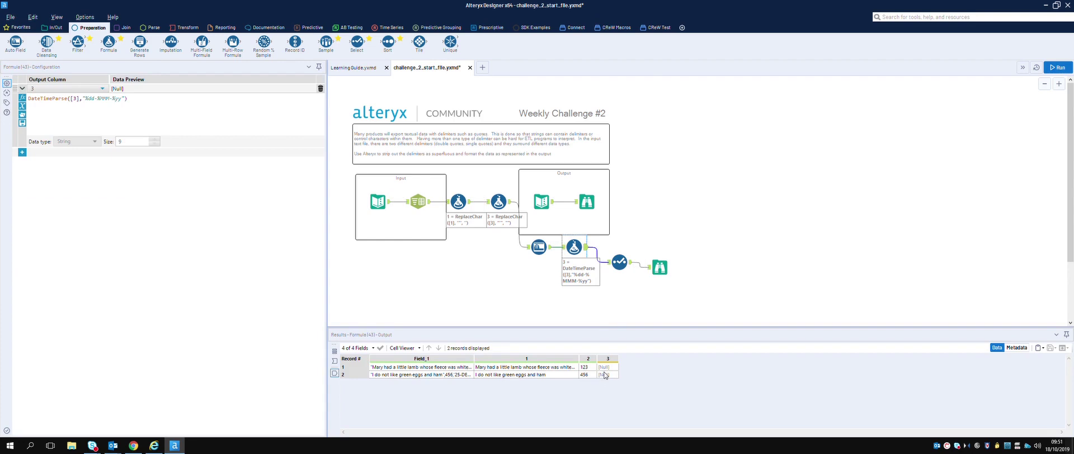
pyautogui.click(565, 248)
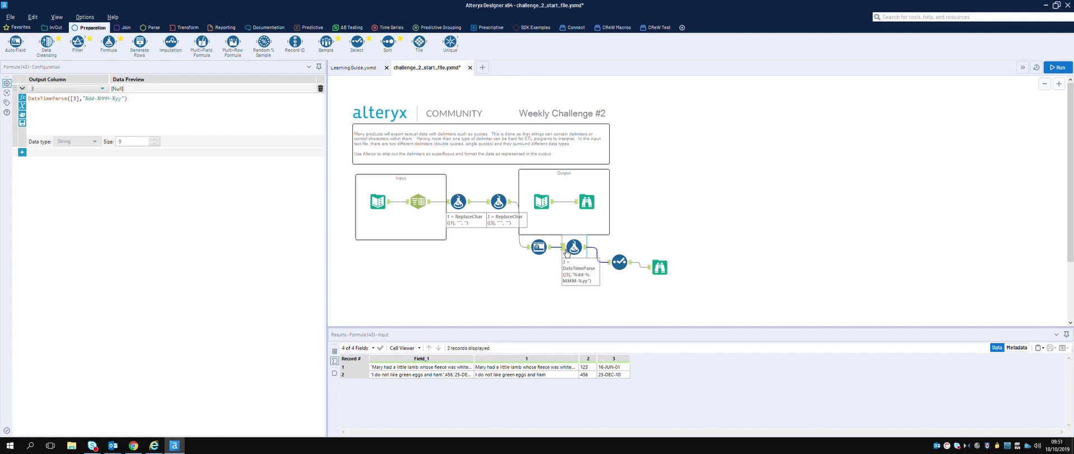
pyautogui.click(587, 250)
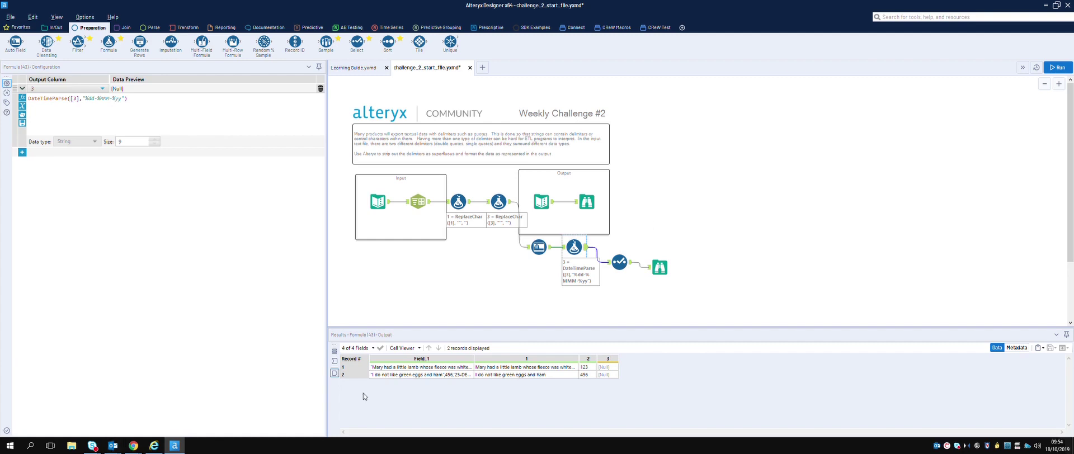
# Step: Look up the format string examples in the Date/Time Functions help in Chrome and change the expression's month specifier to %b
pyautogui.moveTo(135, 450)
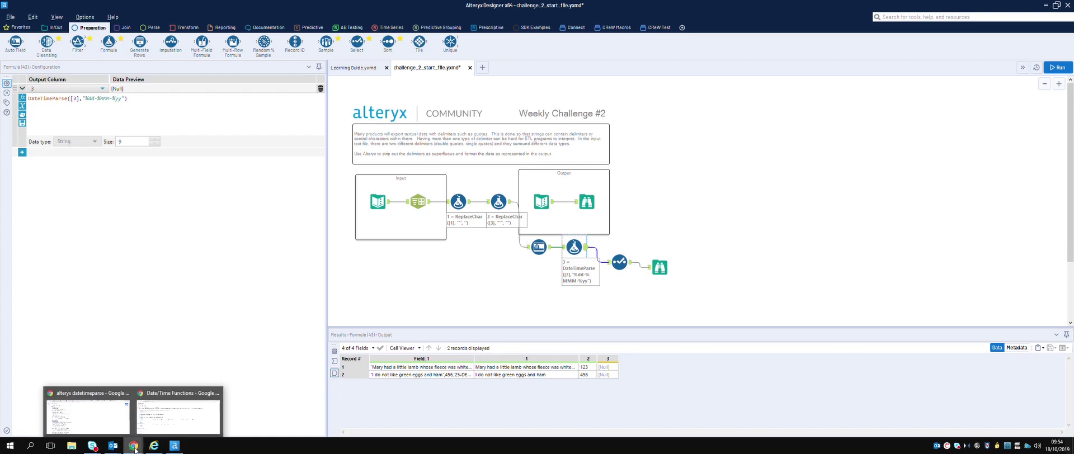
pyautogui.click(140, 431)
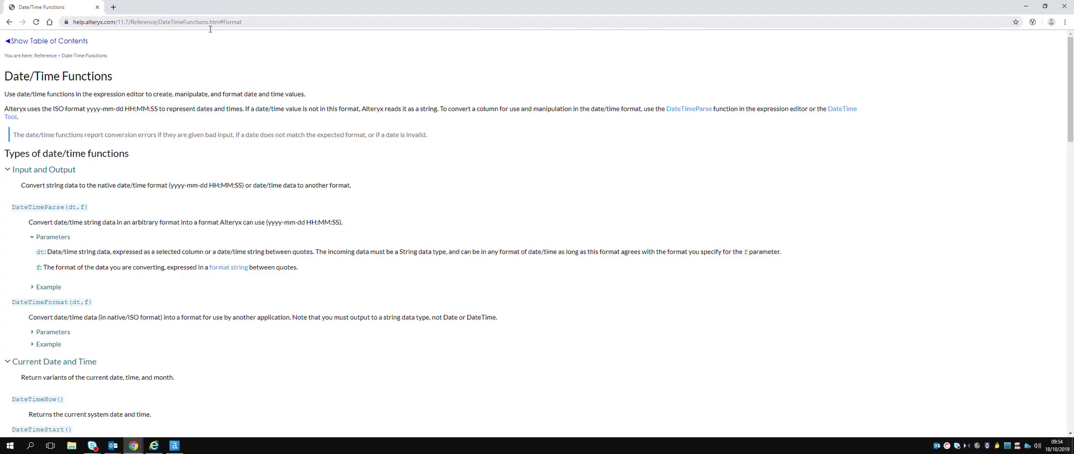
pyautogui.scroll(-6, 129, 156)
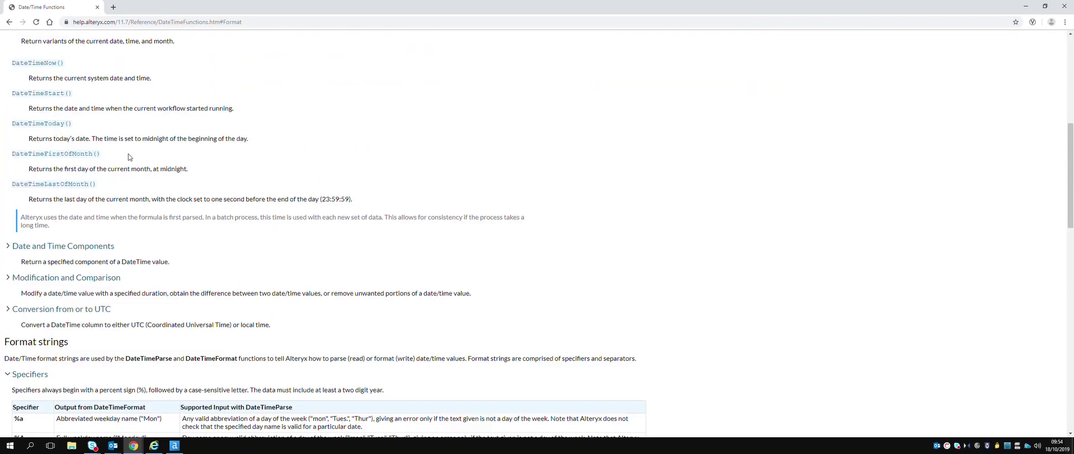
pyautogui.scroll(-5, 129, 157)
pyautogui.scroll(-18, 128, 157)
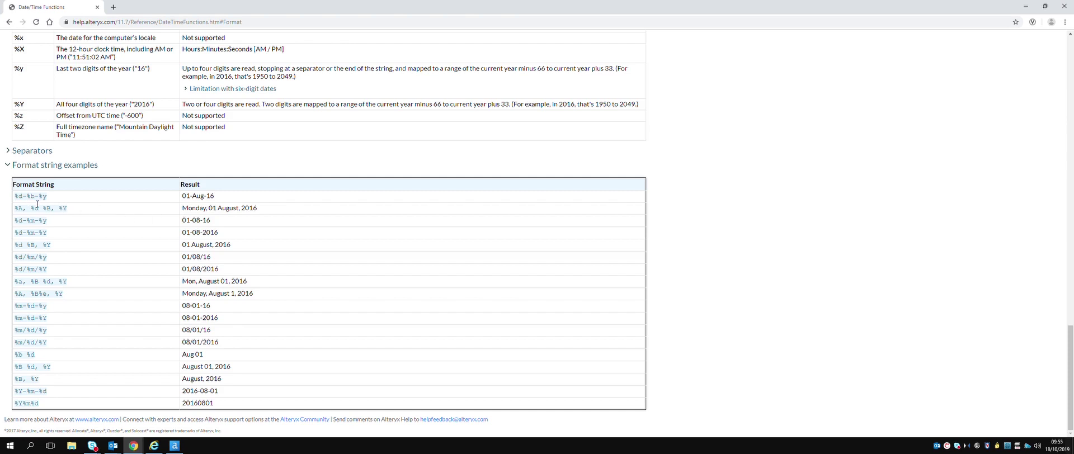
pyautogui.click(175, 446)
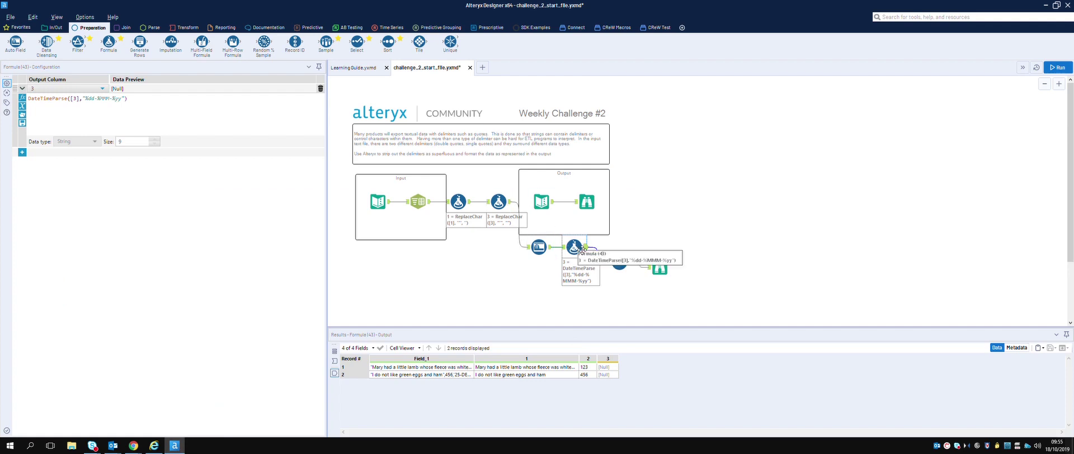
pyautogui.click(110, 98)
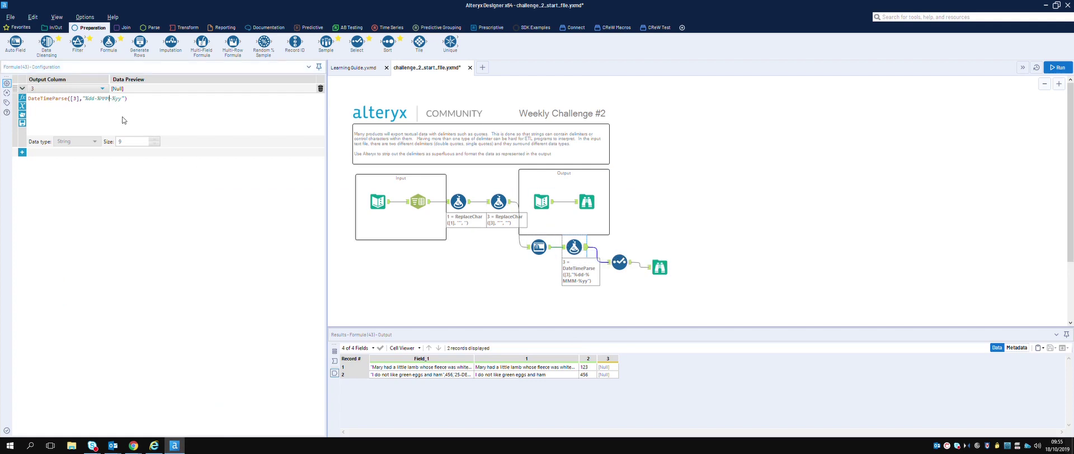
pyautogui.press('BackSpace')
pyautogui.press('BackSpace')
pyautogui.press('BackSpace')
pyautogui.write('b')
# Step: Rerun the workflow and examine field 3 in the output of the DateTimeParse Formula tool
pyautogui.click(1064, 69)
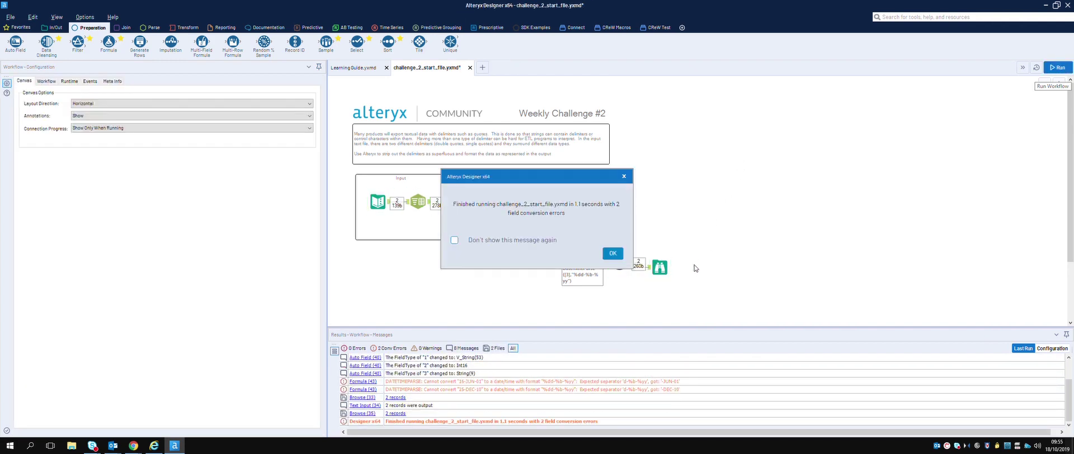
pyautogui.click(614, 254)
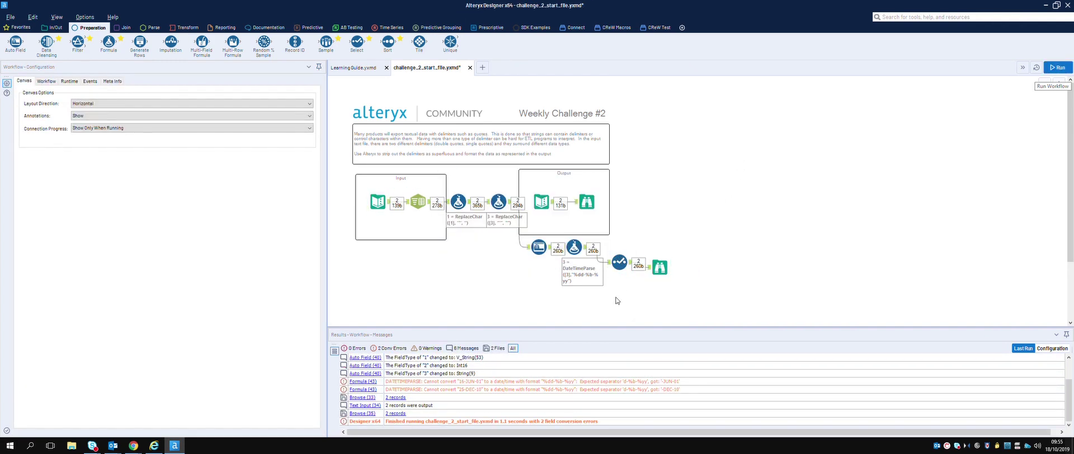
pyautogui.click(587, 250)
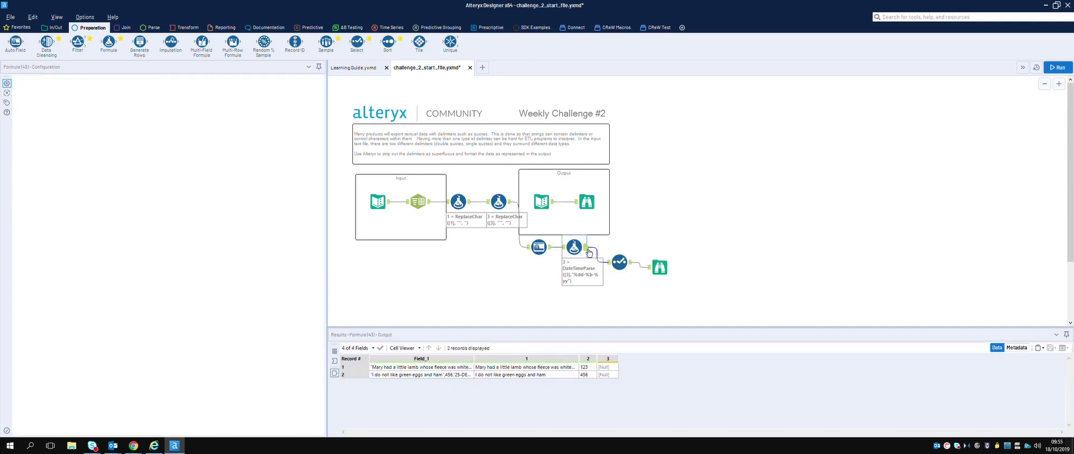
pyautogui.click(619, 262)
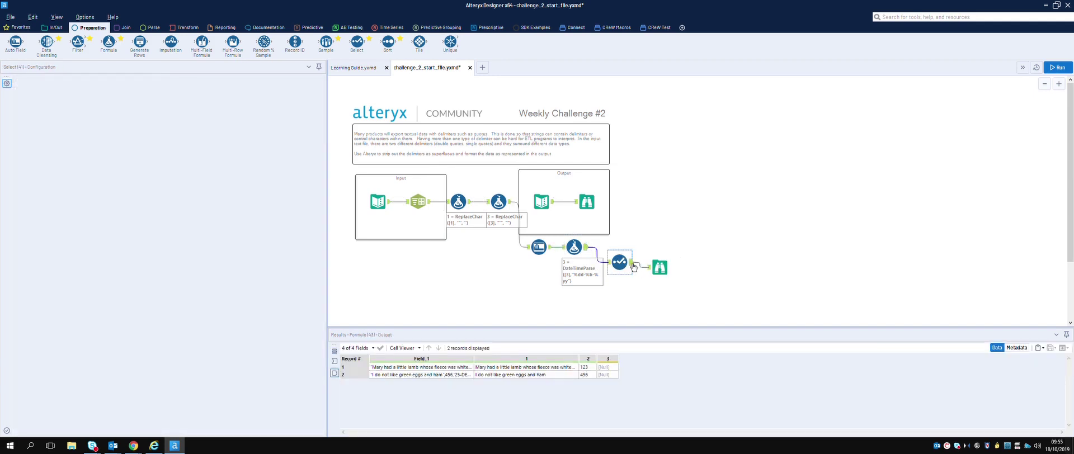
pyautogui.click(585, 250)
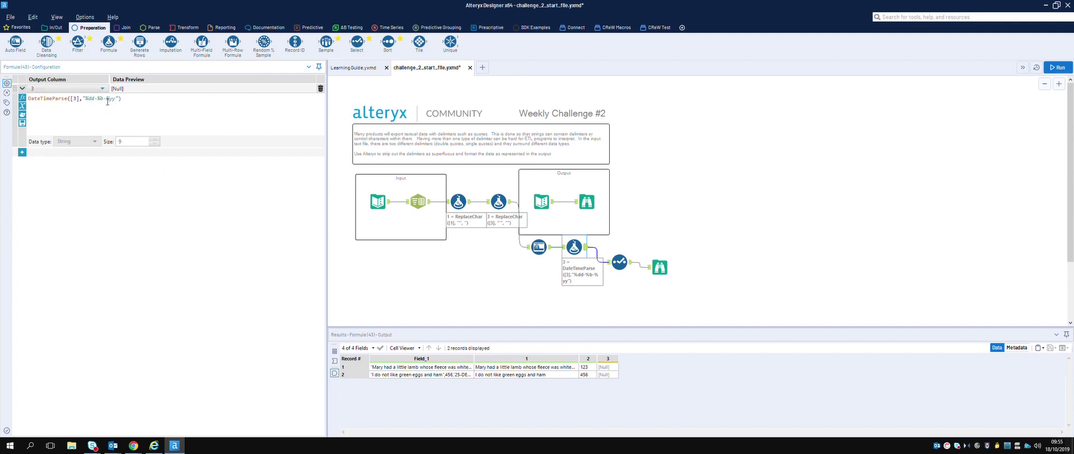
pyautogui.write('b')
pyautogui.click(102, 89)
pyautogui.click(62, 103)
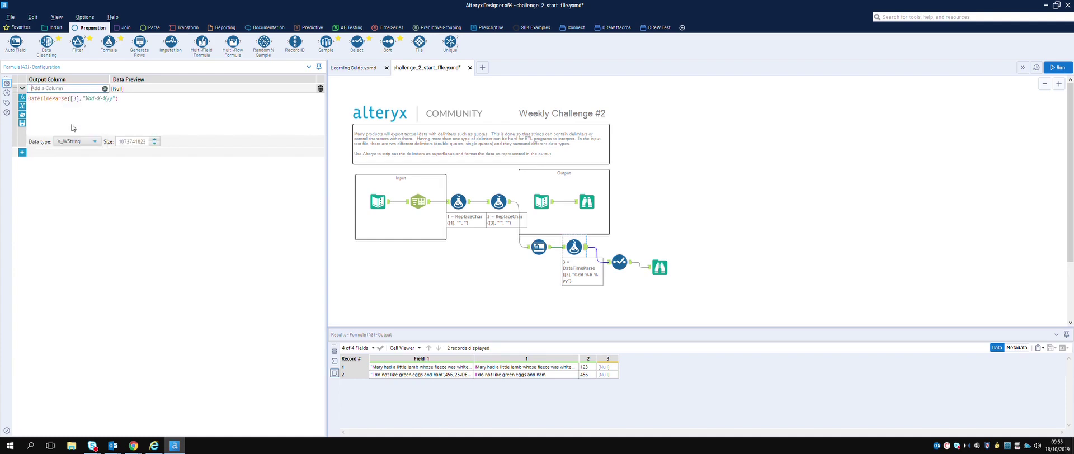
pyautogui.click(96, 144)
pyautogui.scroll(-2, 75, 202)
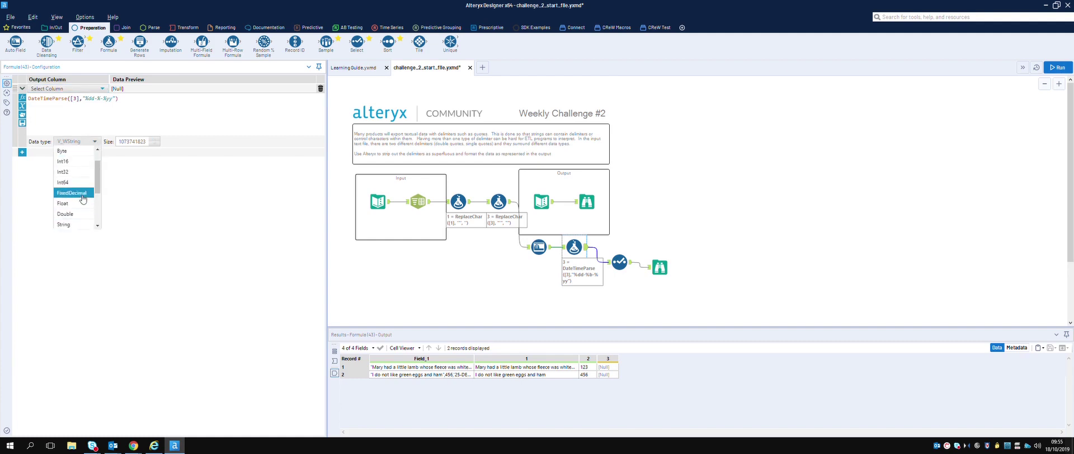
pyautogui.click(75, 213)
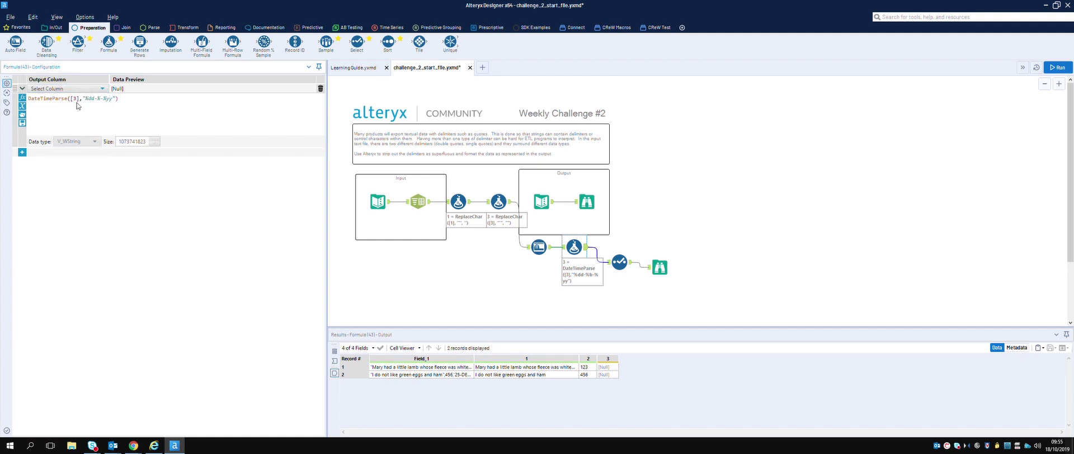
# Step: Add a new output column named Date to the DateTimeParse formula and set its data type to Date
pyautogui.click(66, 90)
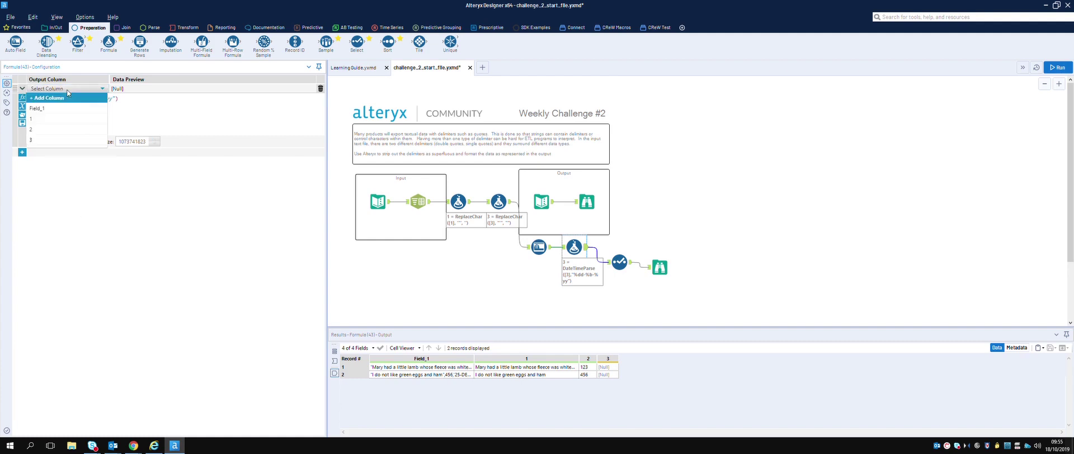
pyautogui.click(53, 102)
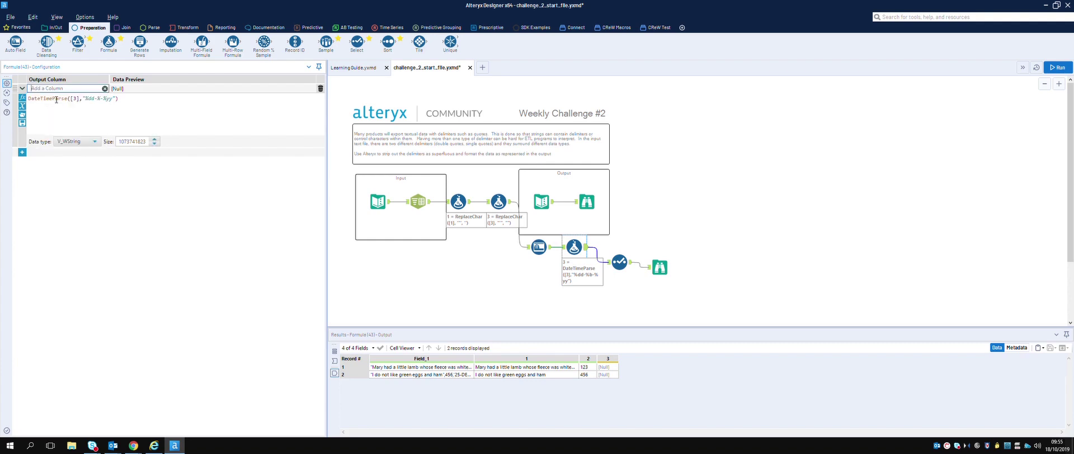
pyautogui.write('Date')
pyautogui.click(82, 120)
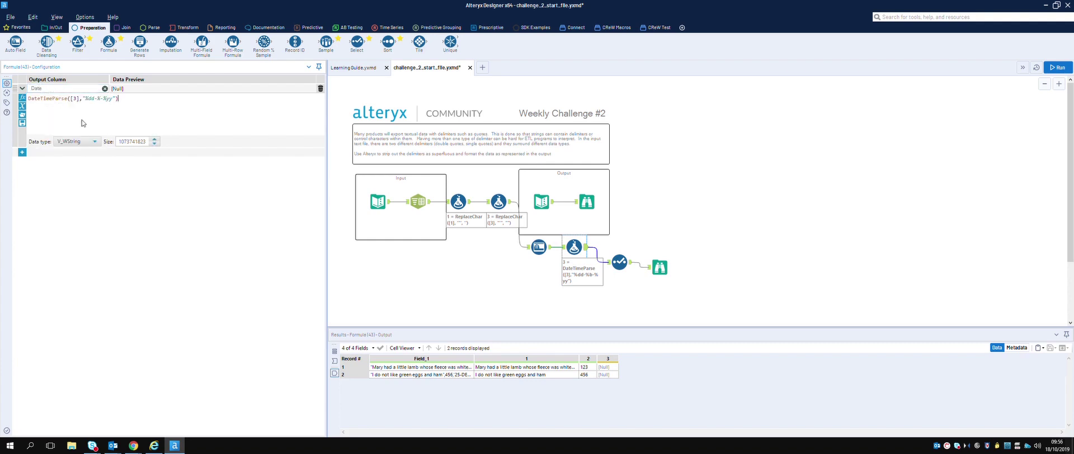
pyautogui.click(76, 141)
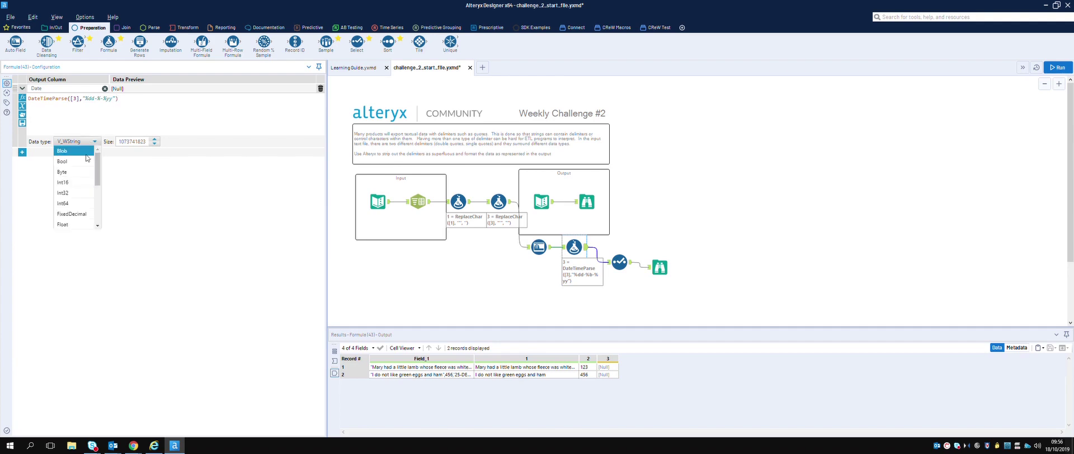
pyautogui.scroll(-2, 78, 193)
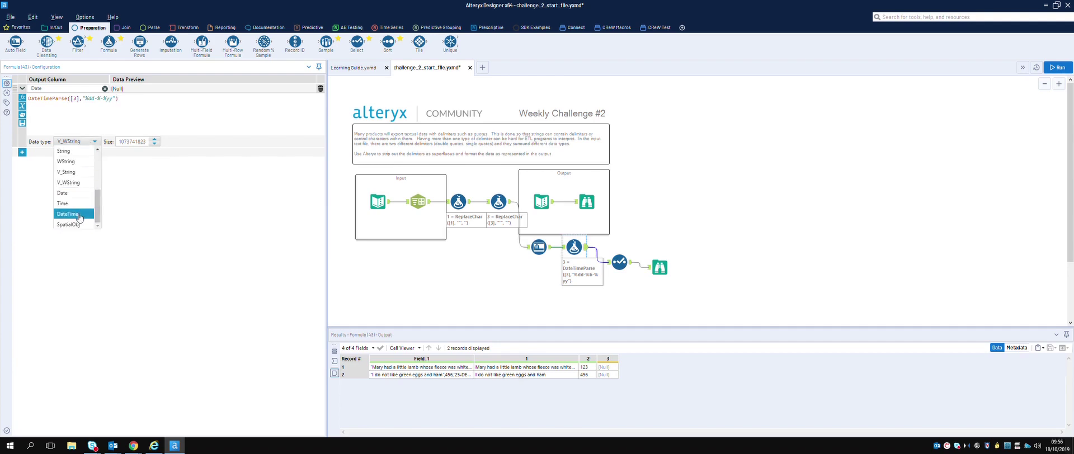
pyautogui.click(72, 193)
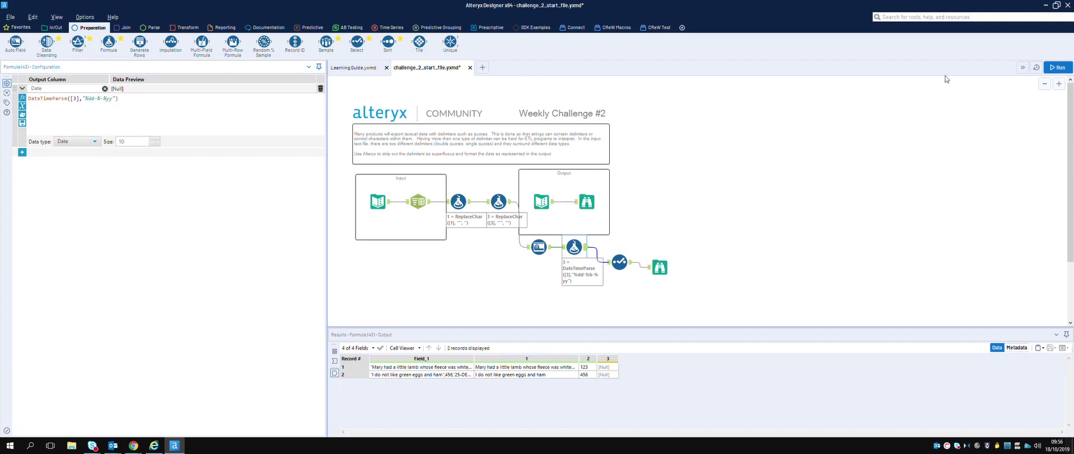
# Step: Restore the month specifier to %b in the DateTimeParse expression, then rerun the workflow and examine the Formula tool's output
pyautogui.click(1057, 67)
pyautogui.click(106, 104)
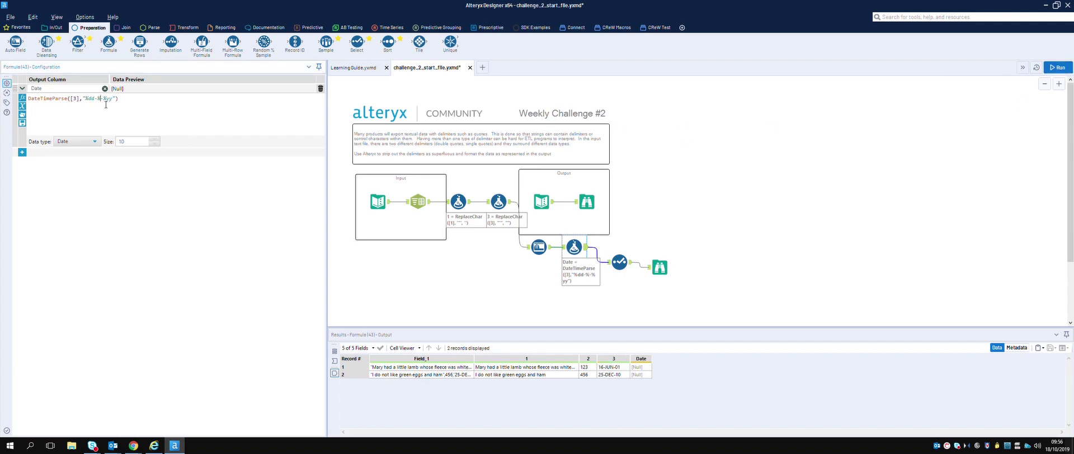
pyautogui.write('b')
pyautogui.click(1068, 69)
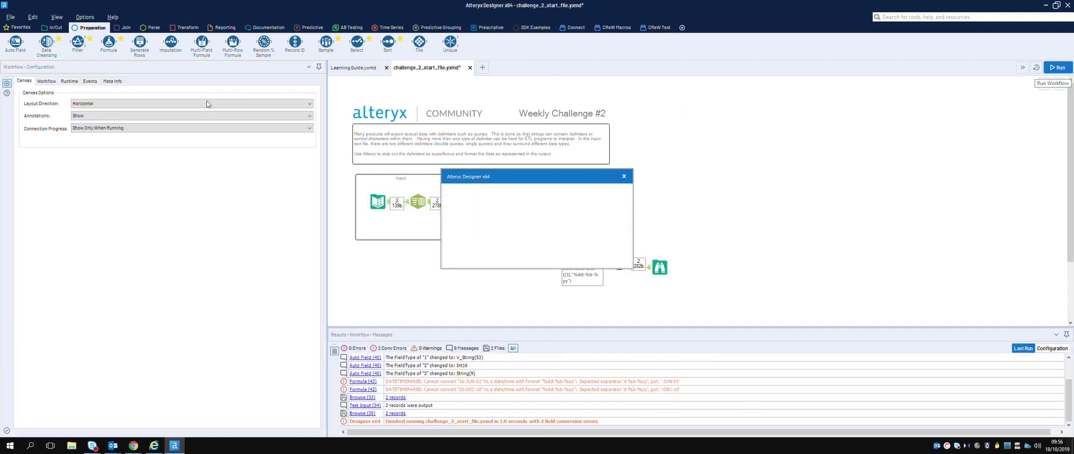
pyautogui.click(619, 256)
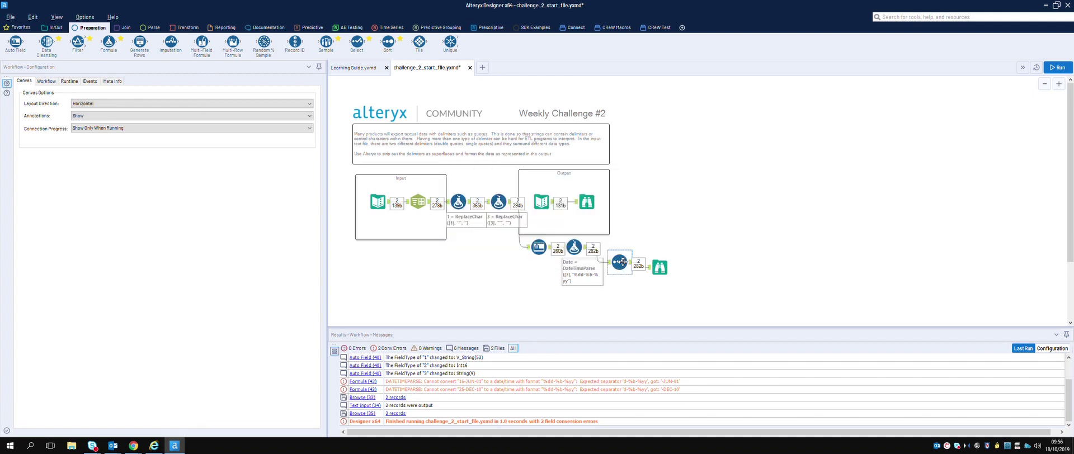
pyautogui.click(587, 249)
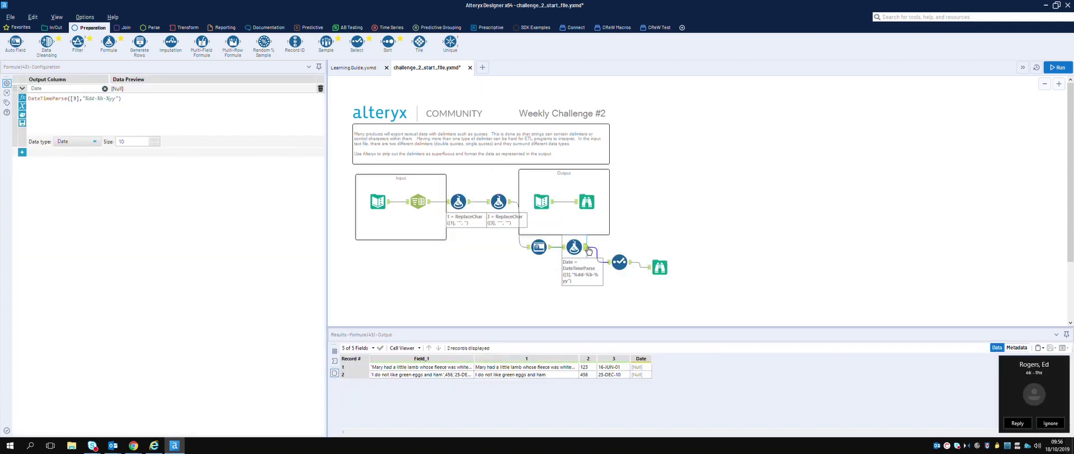
# Step: Correct the DateTimeParse format string to "%d-%B-%y"
pyautogui.click(106, 98)
pyautogui.press('BackSpace')
pyautogui.write('B')
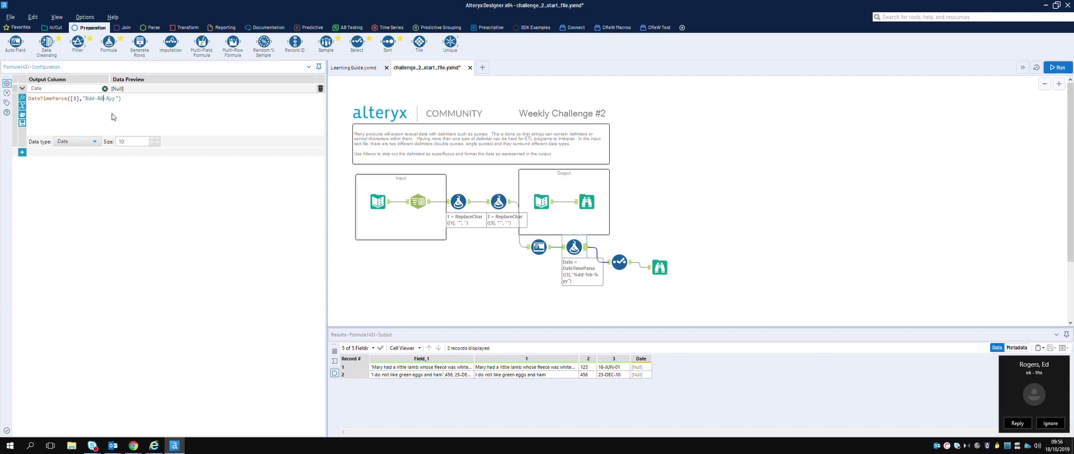
pyautogui.press('Left')
pyautogui.press('Left')
pyautogui.press('BackSpace')
pyautogui.press('BackSpace')
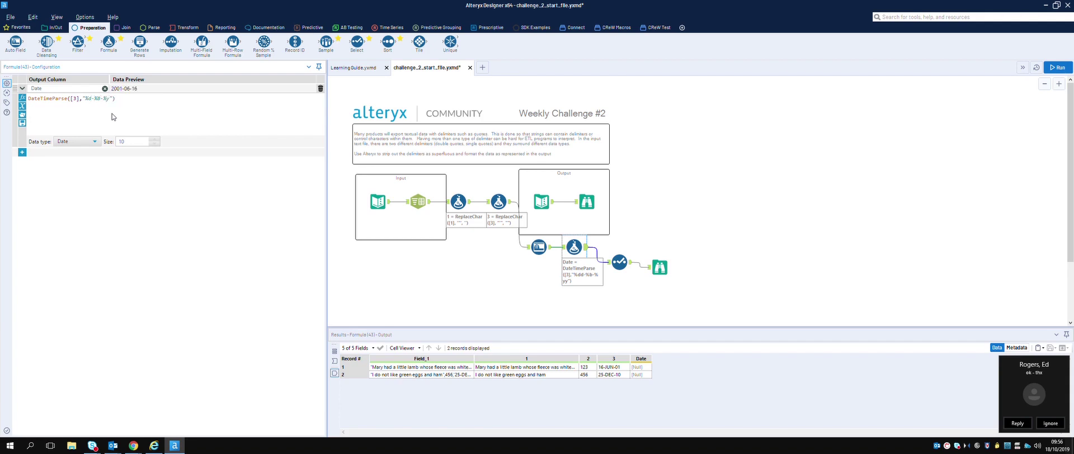
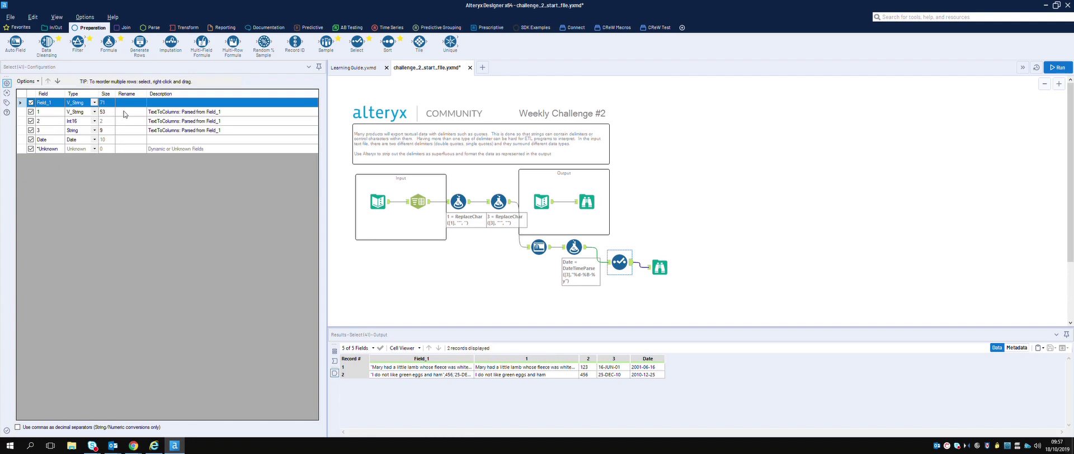
# Step: Rename field 1 as Poem and field 2 as Poem_ID in the Select tool
pyautogui.click(126, 112)
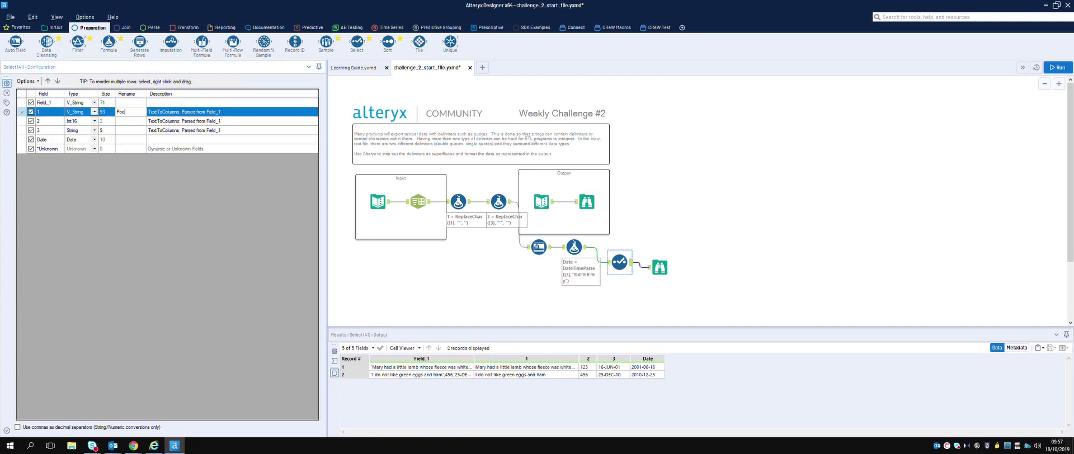
pyautogui.click(123, 121)
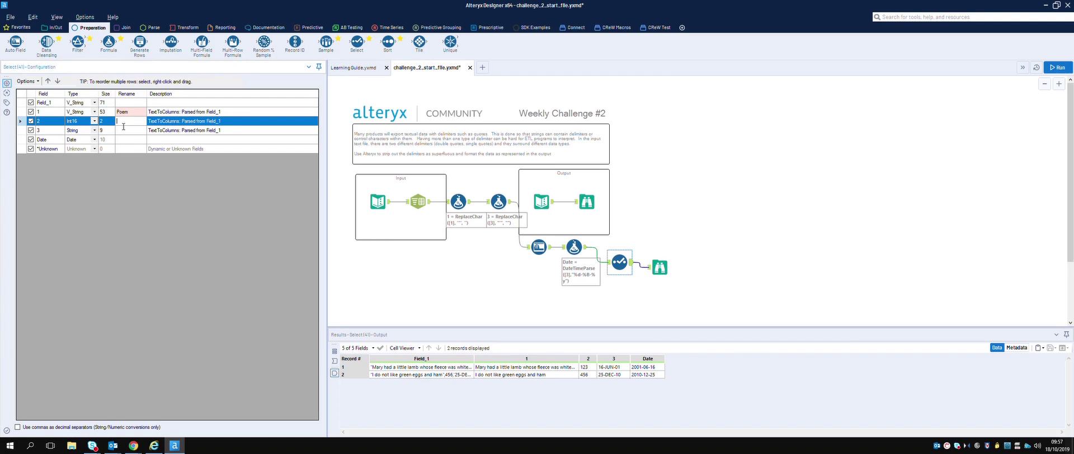
pyautogui.write('Poem_ID')
# Step: Check the column names in the expected output's Browse tool and rename field 3 as Poem_Read_date in the Select tool
pyautogui.click(128, 132)
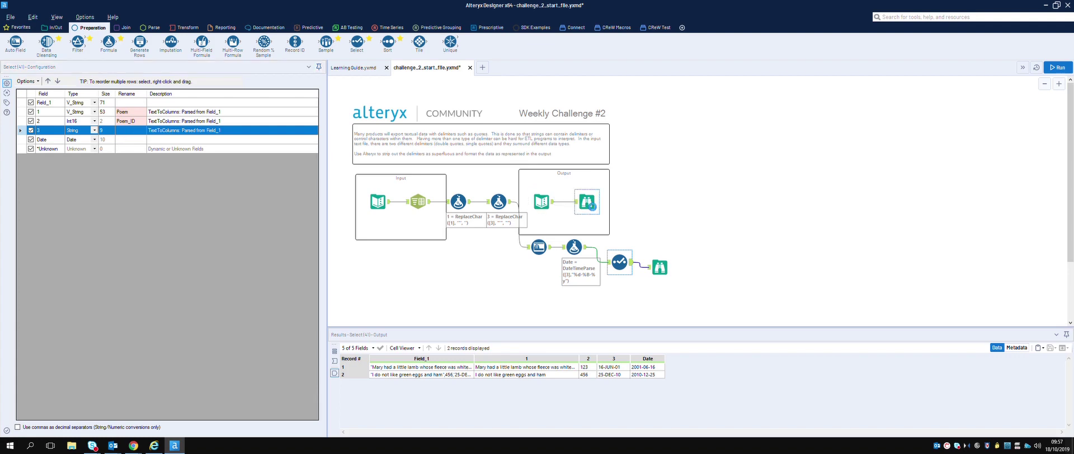
pyautogui.click(591, 207)
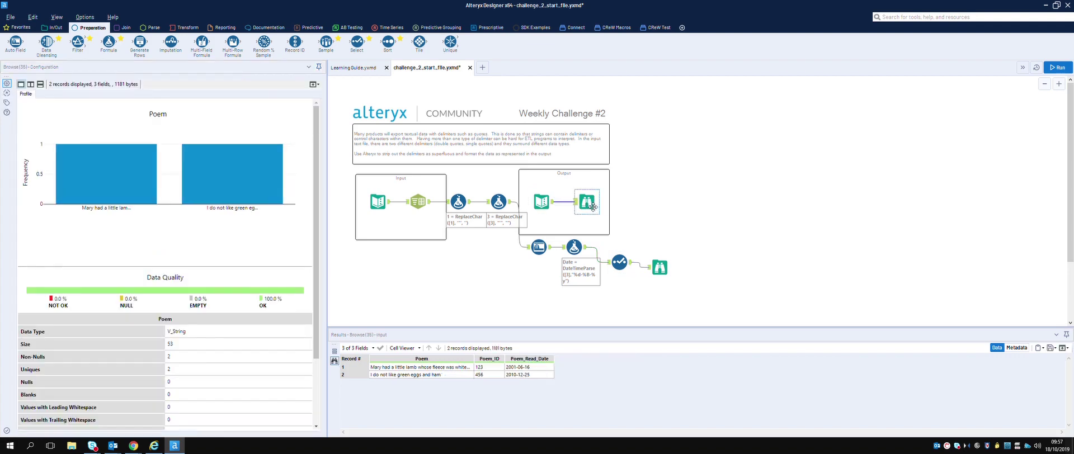
pyautogui.click(619, 261)
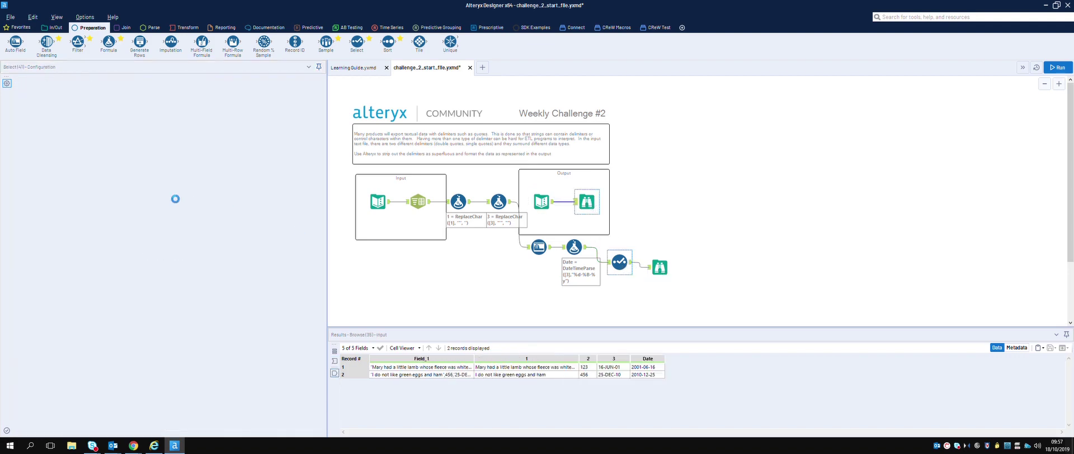
pyautogui.click(132, 131)
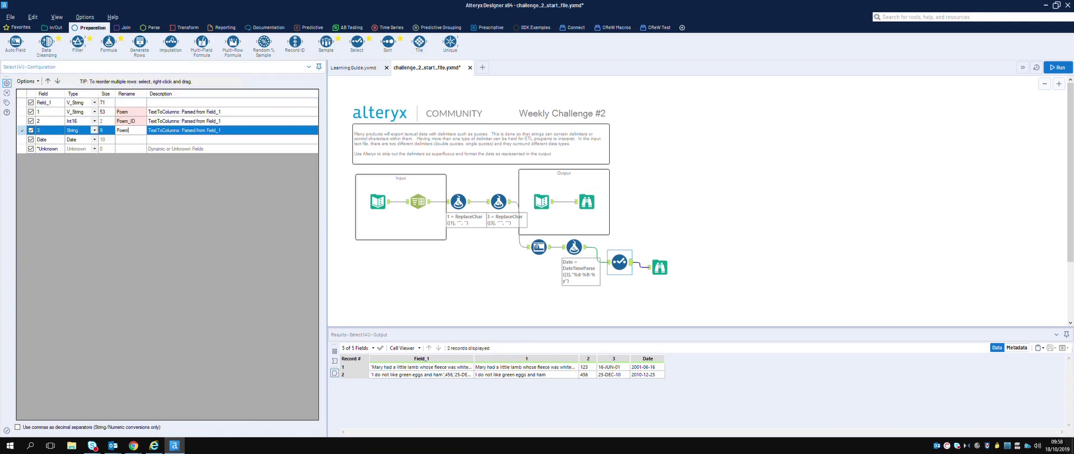
pyautogui.write('Poem_Read_date')
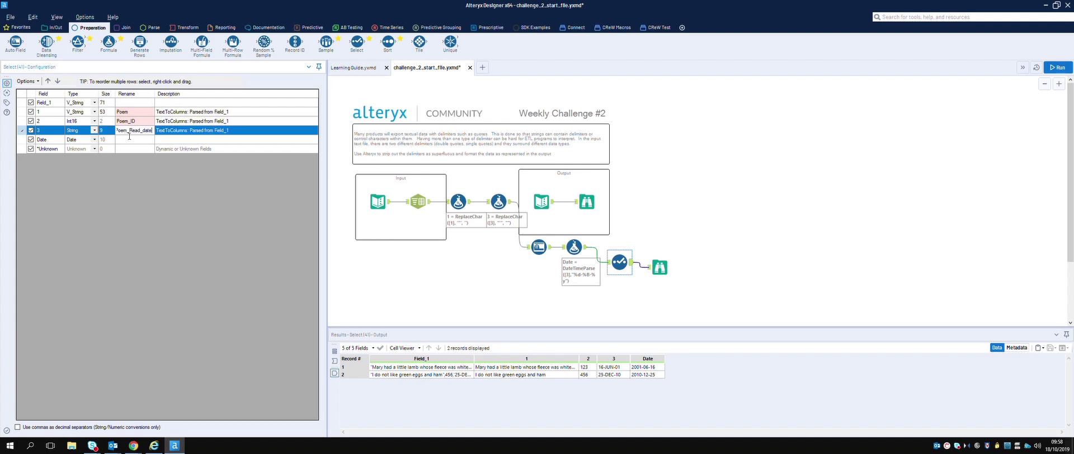
# Step: Rename the Date field as Poem_Read_Date and clear the new name given to field 3
pyautogui.click(128, 142)
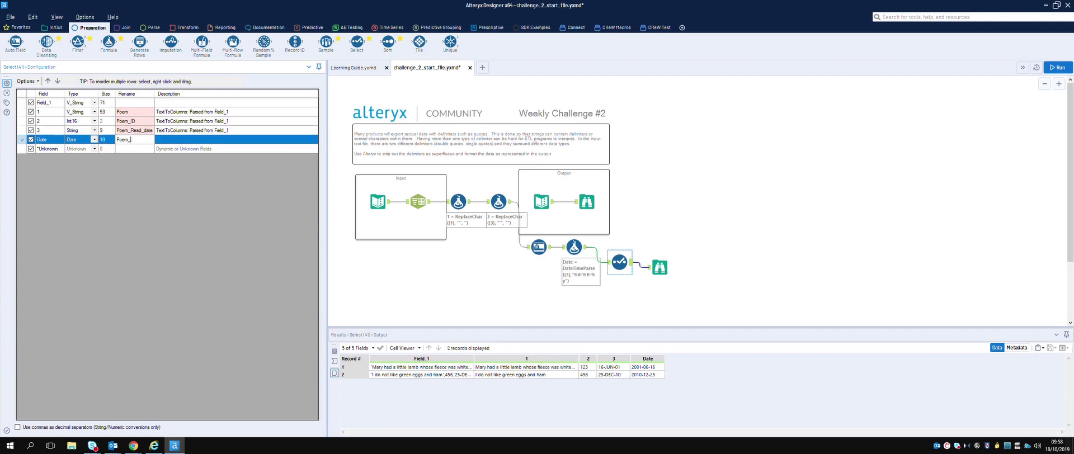
pyautogui.write('Poem_Read_Date')
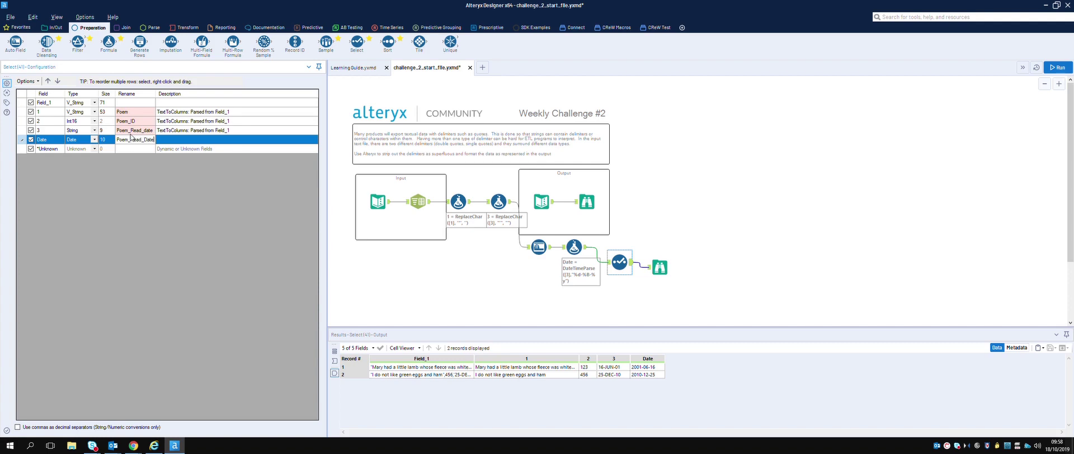
pyautogui.click(133, 132)
pyautogui.press('Delete')
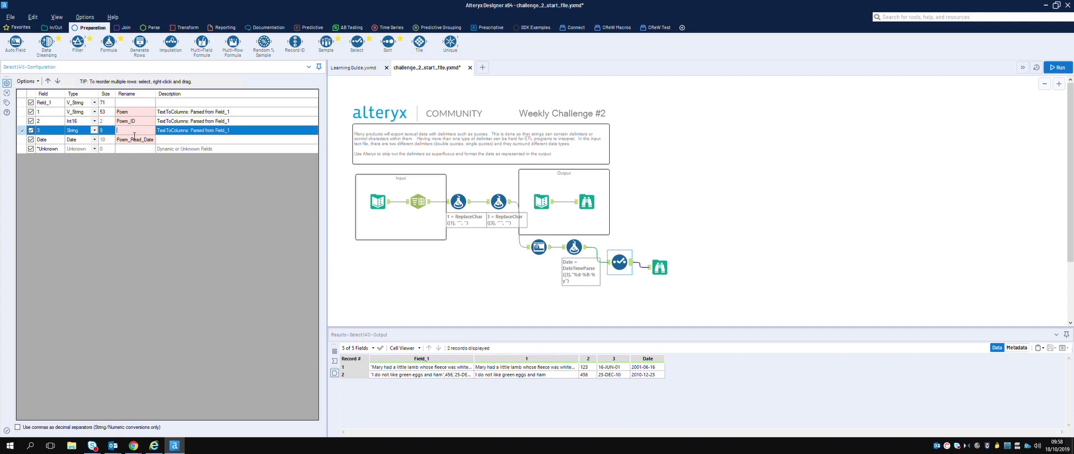
# Step: Exclude field 3 and Field_1 in the Select tool and run the workflow
pyautogui.click(31, 130)
pyautogui.click(31, 103)
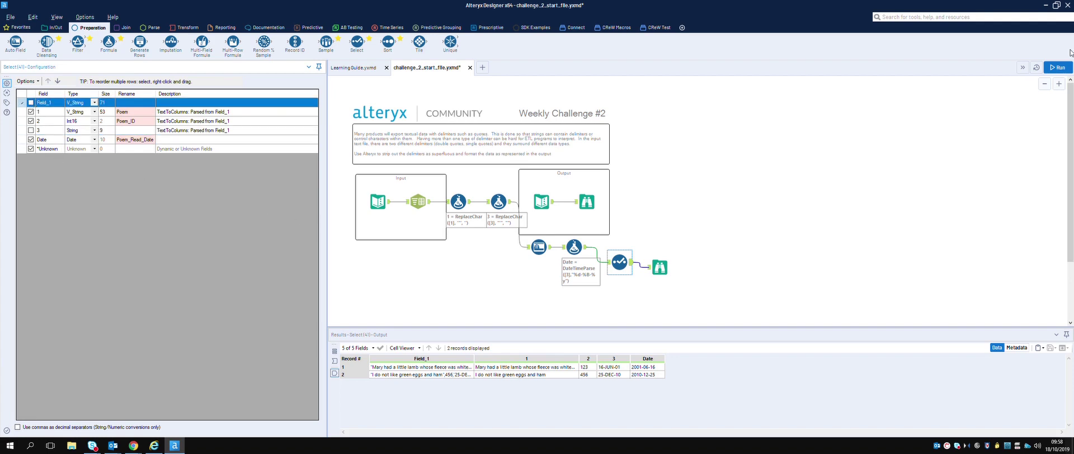
pyautogui.click(1058, 67)
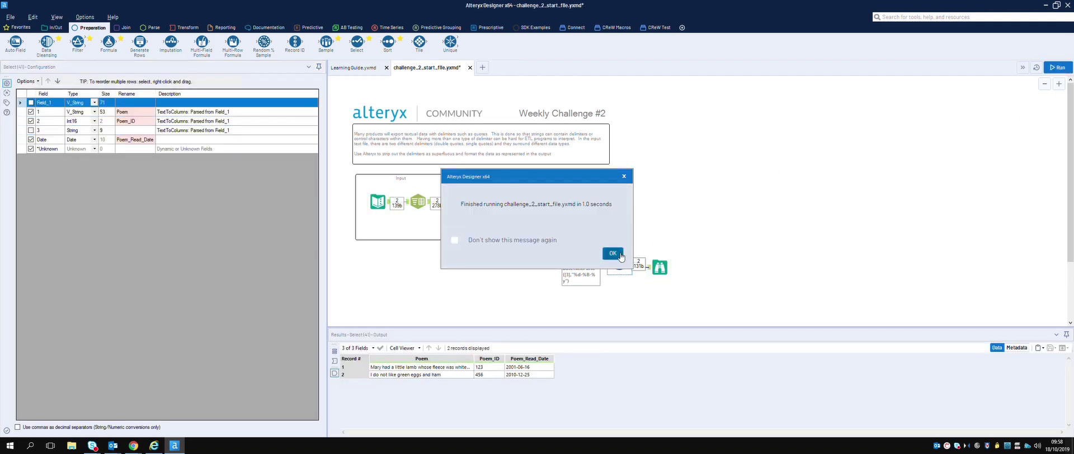
pyautogui.click(617, 252)
# Step: Compare the final Browse results with the expected output and review the input, Text To Columns and ReplaceChar tools
pyautogui.click(659, 268)
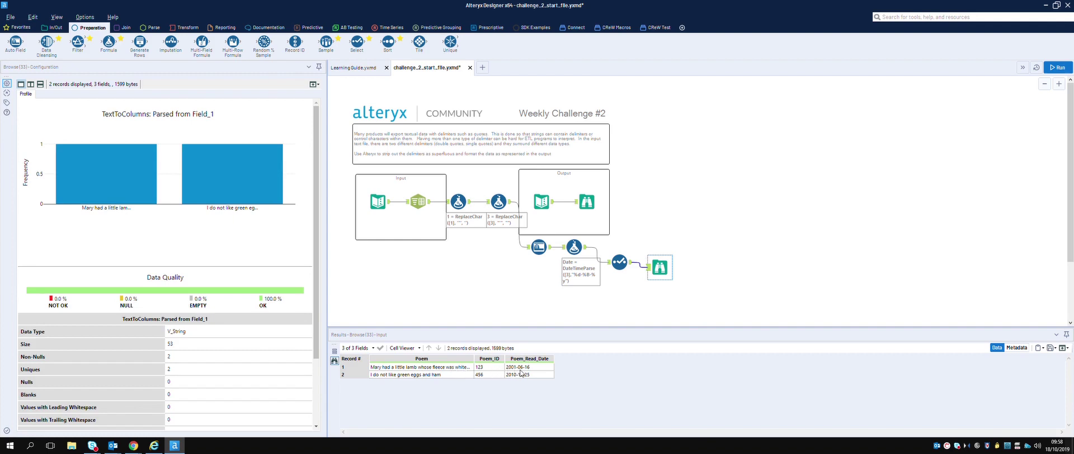
pyautogui.click(596, 206)
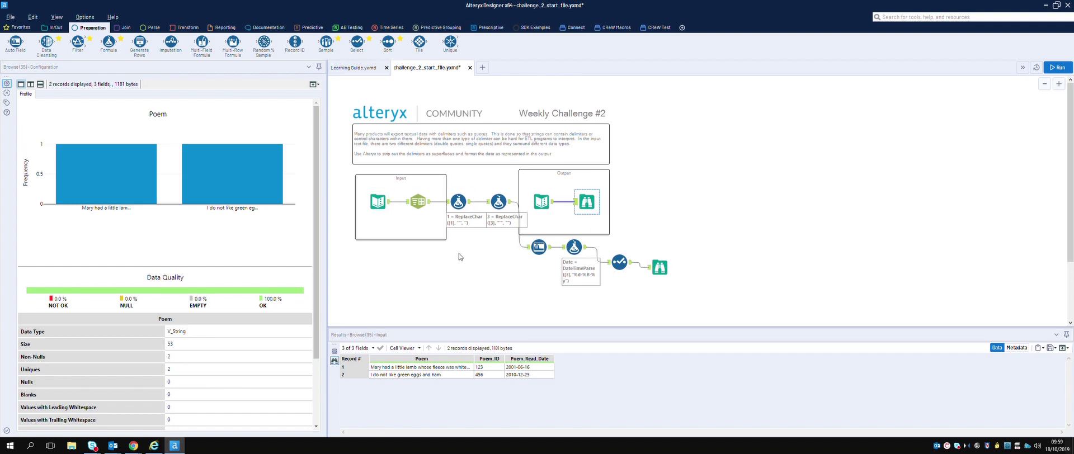
pyautogui.click(382, 205)
pyautogui.click(418, 201)
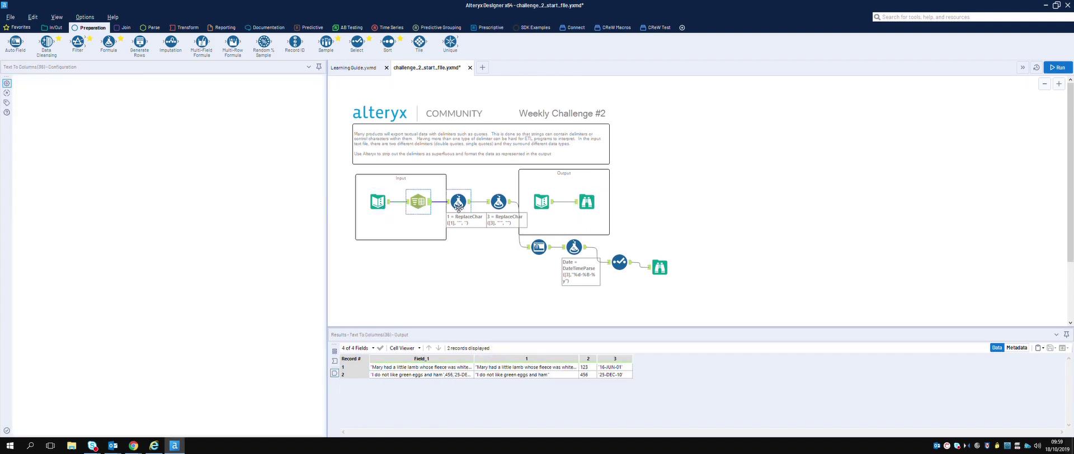
pyautogui.click(458, 213)
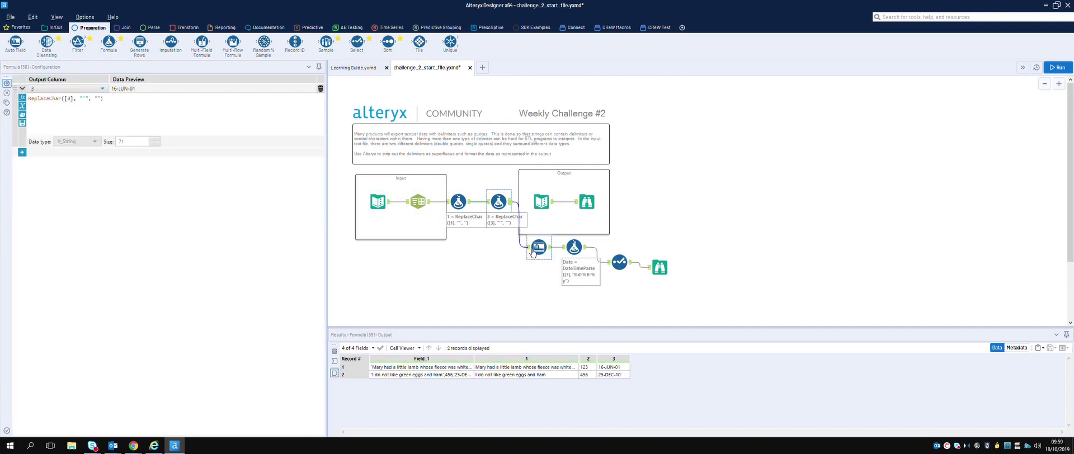
# Step: Select the Input container with its tools and both ReplaceChar Formula tools and move them down beside the Auto Field tool
pyautogui.moveTo(515, 247); pyautogui.dragTo(343, 188)
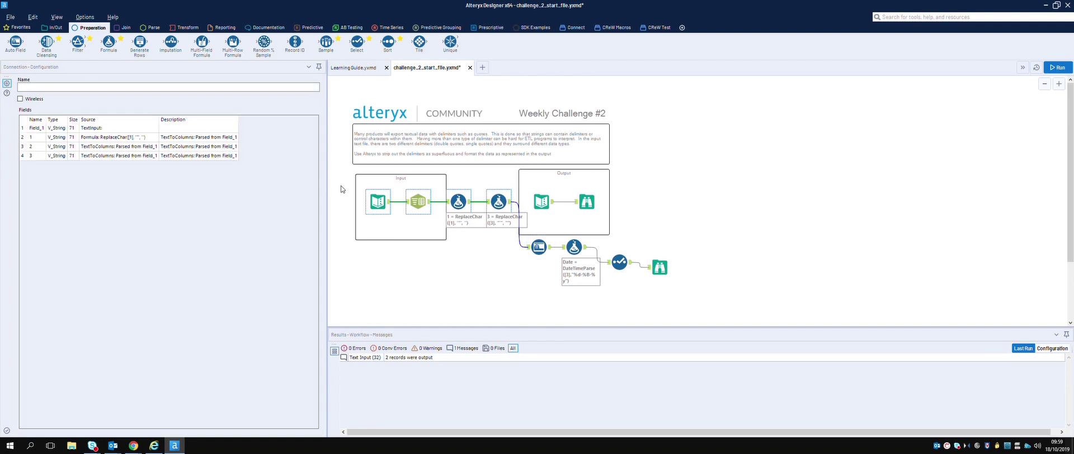
pyautogui.press('Down')
pyautogui.press('Down')
pyautogui.press('Down')
pyautogui.press('Down')
pyautogui.press('Down')
pyautogui.press('Down')
pyautogui.press('Down')
pyautogui.press('Down')
pyautogui.press('Up')
pyautogui.press('Up')
pyautogui.press('Up')
pyautogui.press('Up')
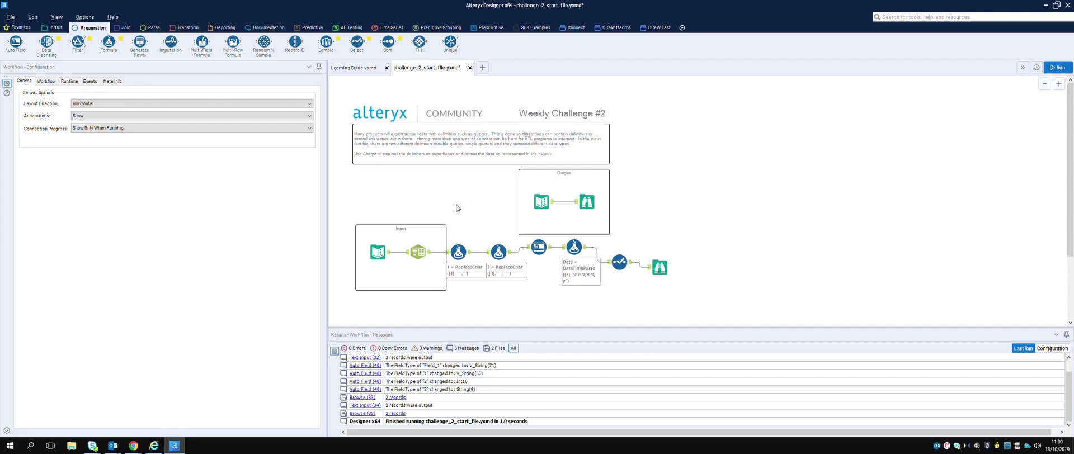
# Step: Save the workflow as a local copy named challenge_2_completed_file in the Alteryx folder
pyautogui.click(11, 17)
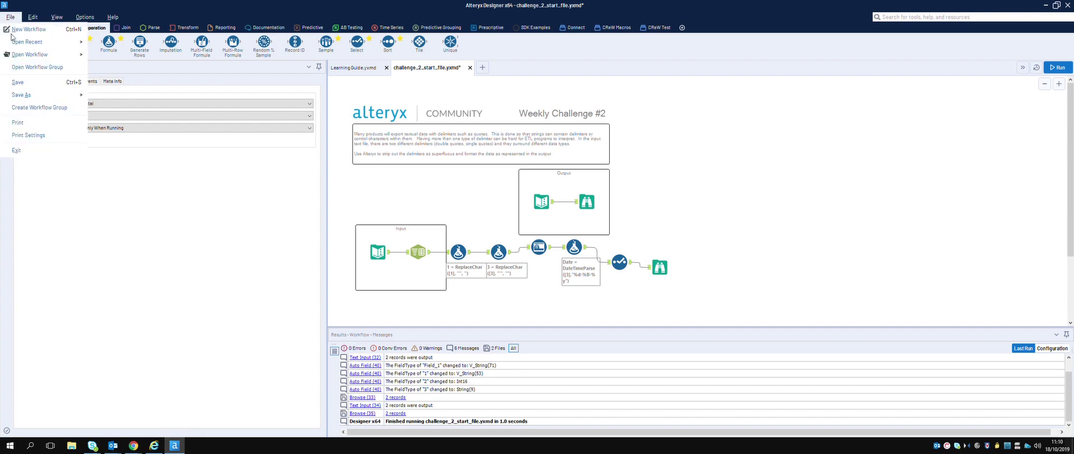
pyautogui.moveTo(55, 93)
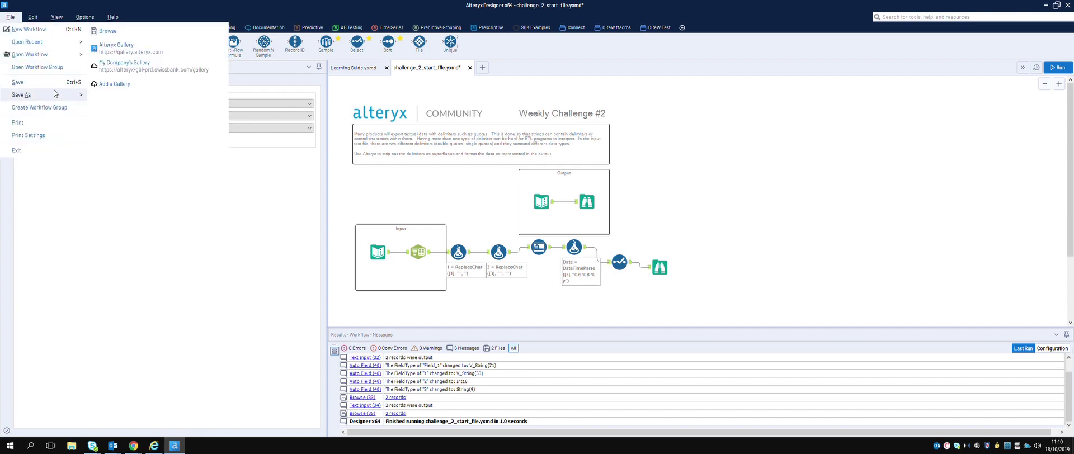
pyautogui.click(112, 32)
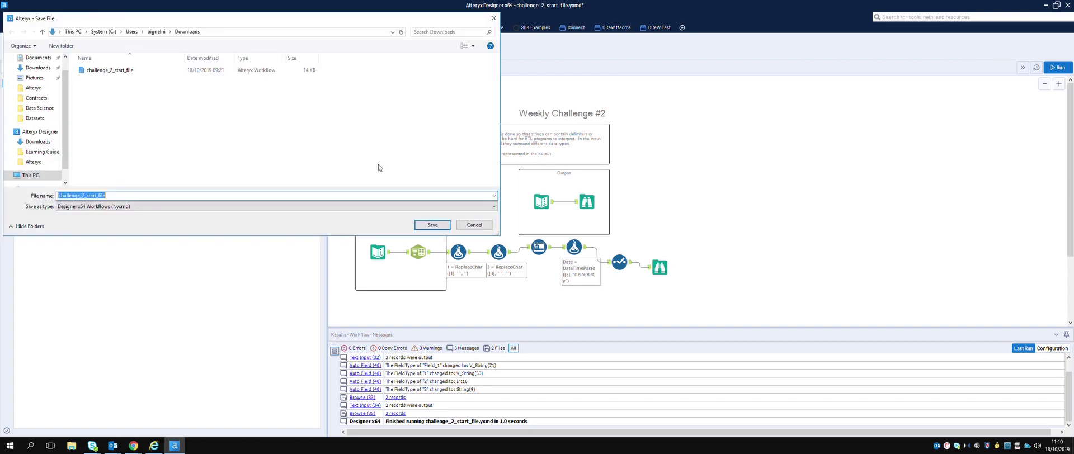
pyautogui.click(98, 196)
pyautogui.press('BackSpace')
pyautogui.press('BackSpace')
pyautogui.press('BackSpace')
pyautogui.press('BackSpace')
pyautogui.press('BackSpace')
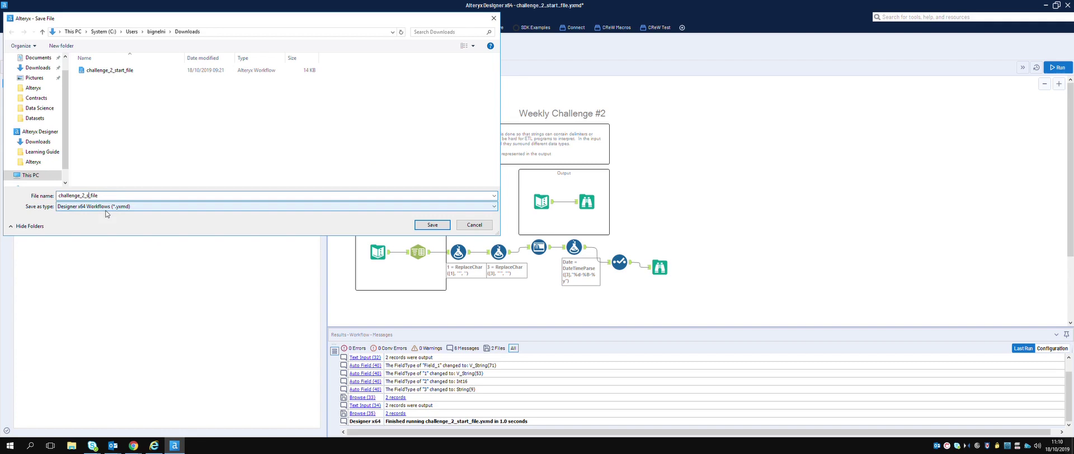
pyautogui.write('completed')
pyautogui.click(37, 166)
pyautogui.click(440, 228)
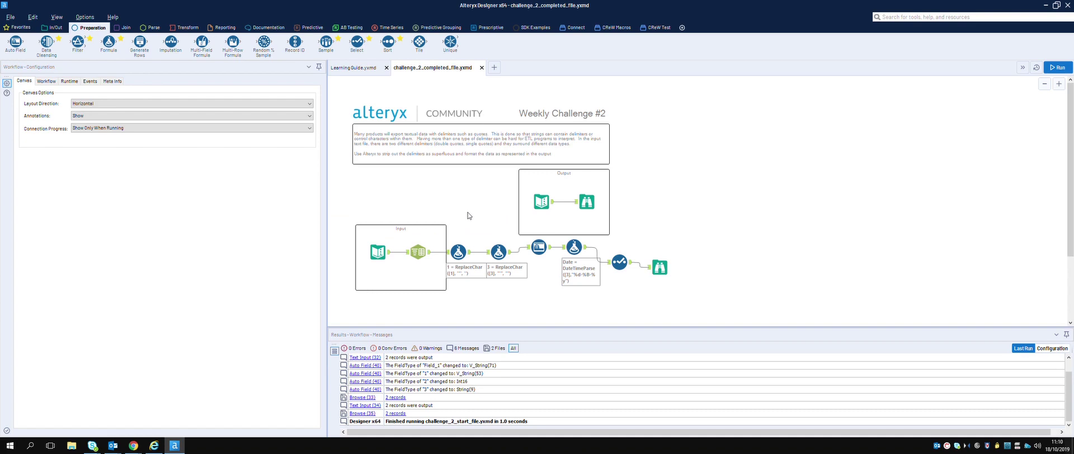
# Step: Switch to the Challenge #2: Preparing Delimited Data thread in Chrome and go to its first page
pyautogui.moveTo(136, 447)
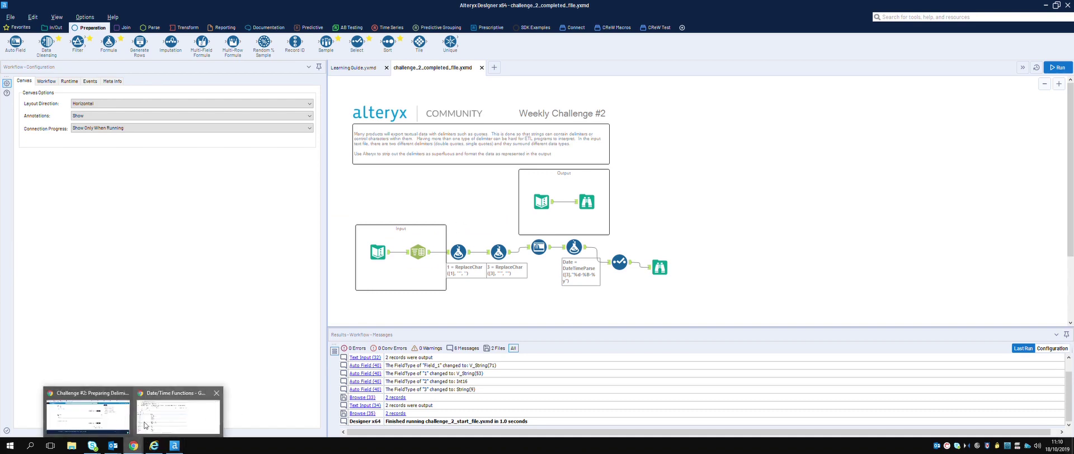
pyautogui.click(99, 418)
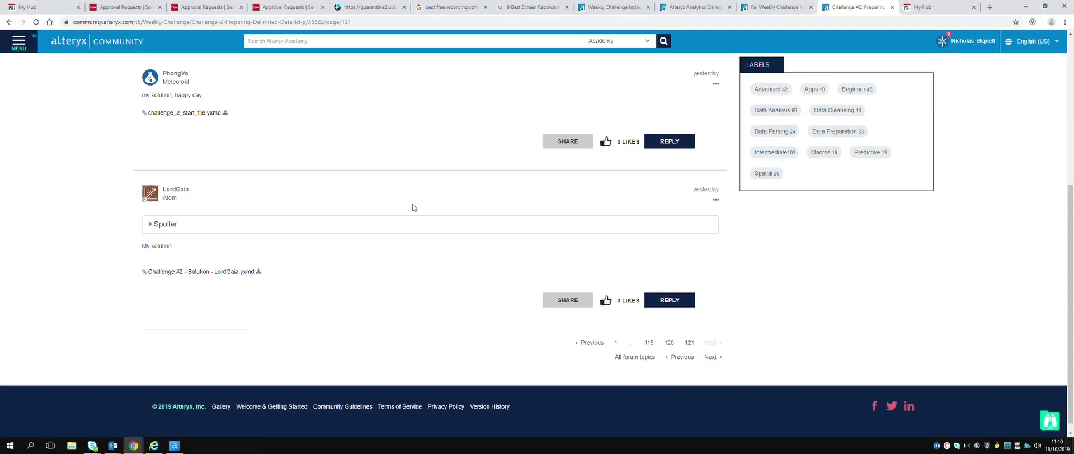
pyautogui.scroll(4, 414, 207)
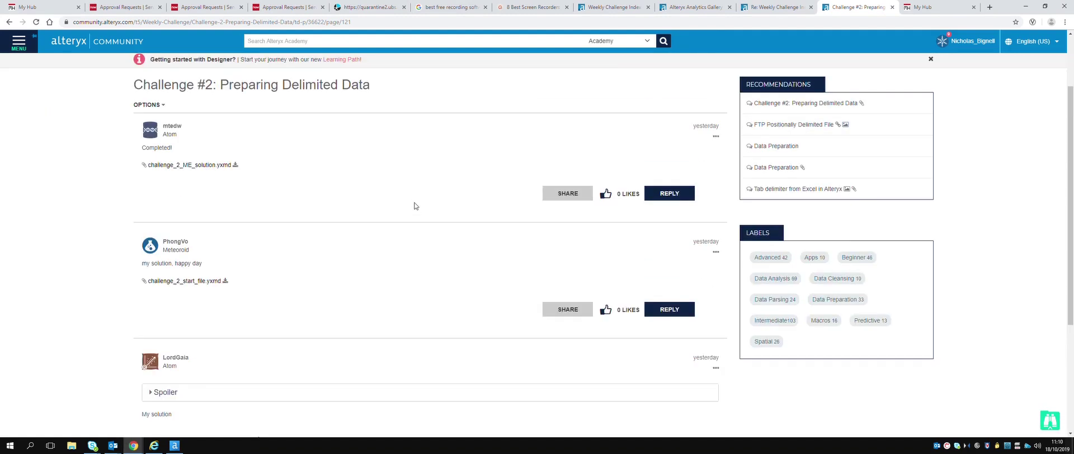
pyautogui.scroll(1, 437, 215)
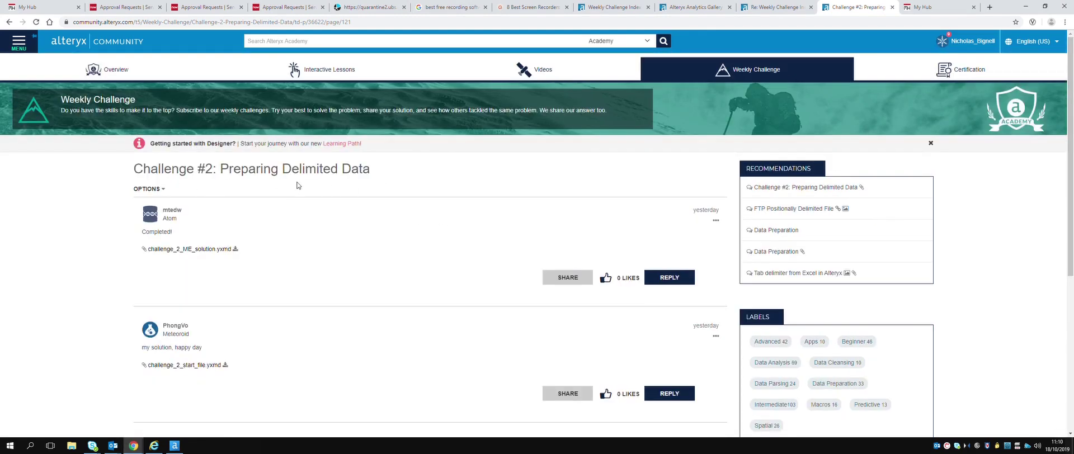
pyautogui.scroll(-2, 305, 180)
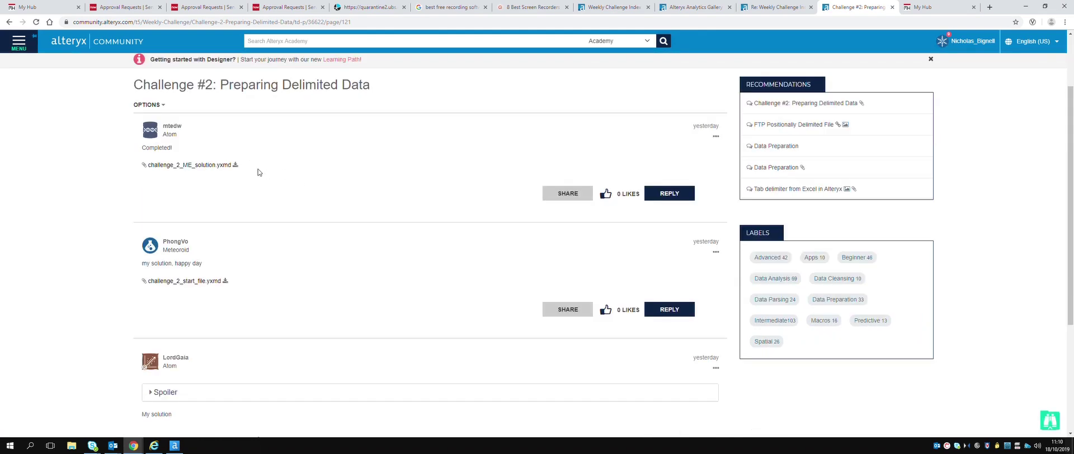
pyautogui.scroll(1, 277, 174)
pyautogui.scroll(-5, 297, 178)
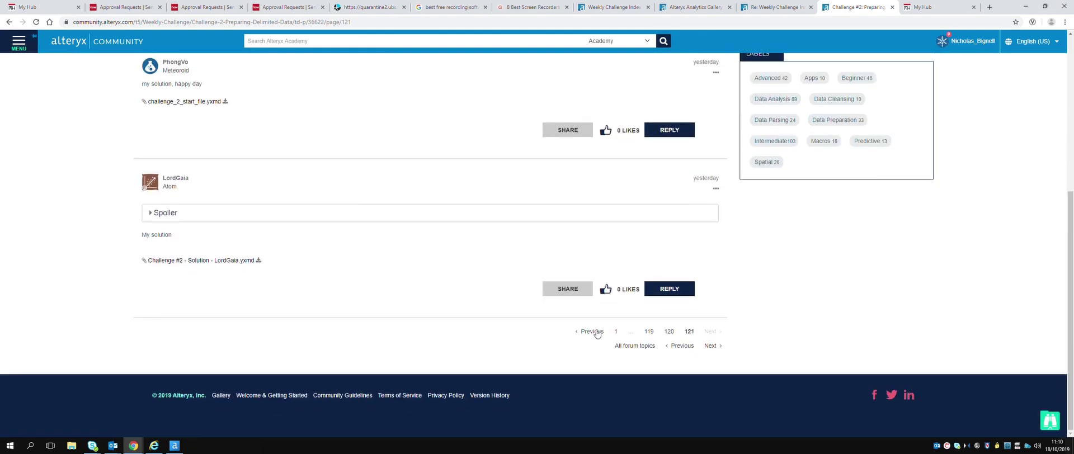
pyautogui.click(616, 332)
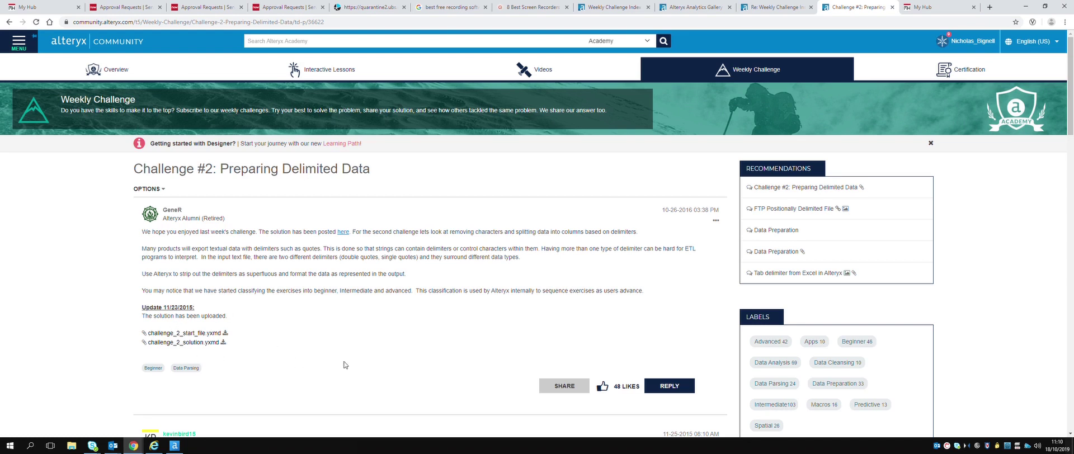
# Step: Reply to the original challenge post with the text "Completed", attach the challenge_2_completed_file workflow and post it
pyautogui.click(668, 391)
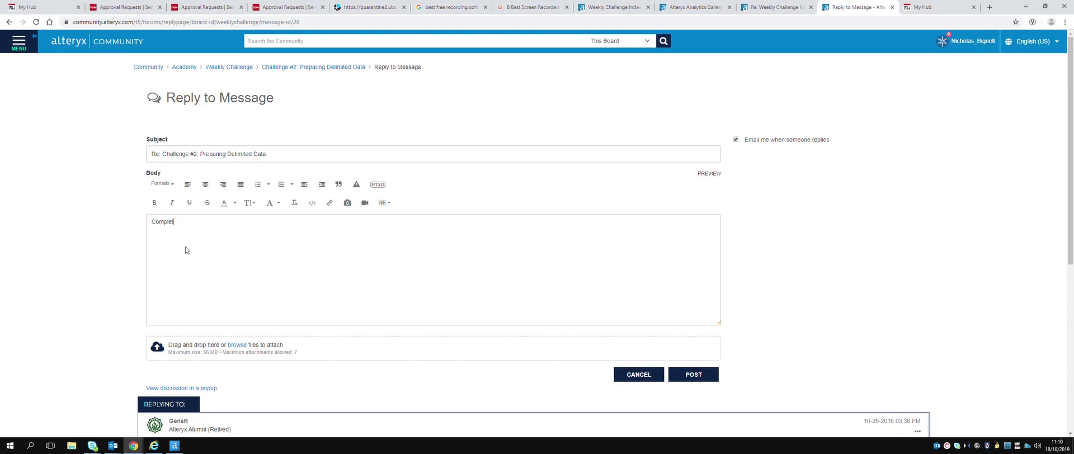
pyautogui.click(239, 346)
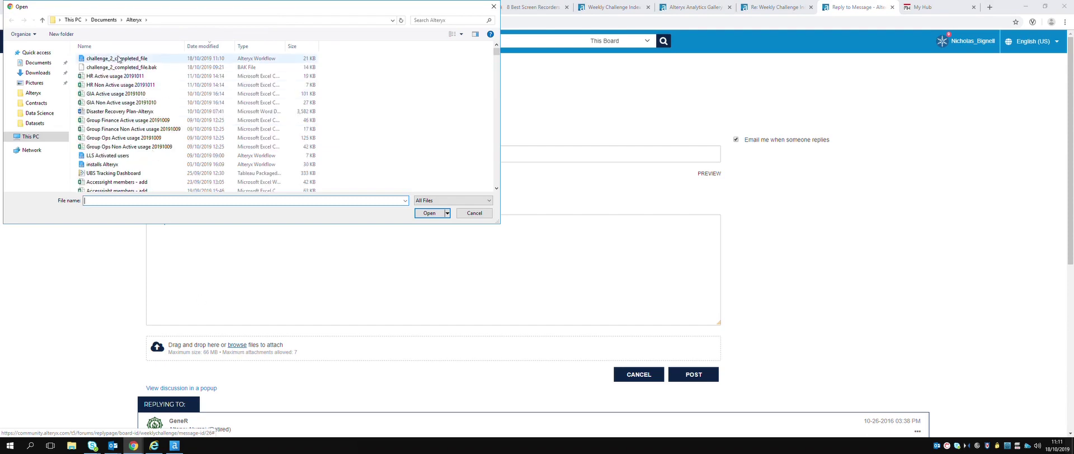
pyautogui.doubleClick(116, 59)
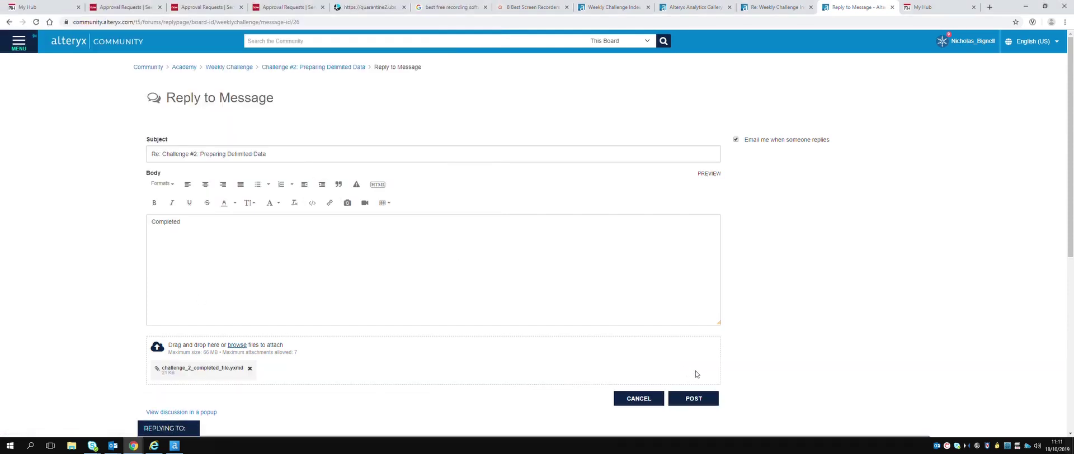
pyautogui.click(697, 401)
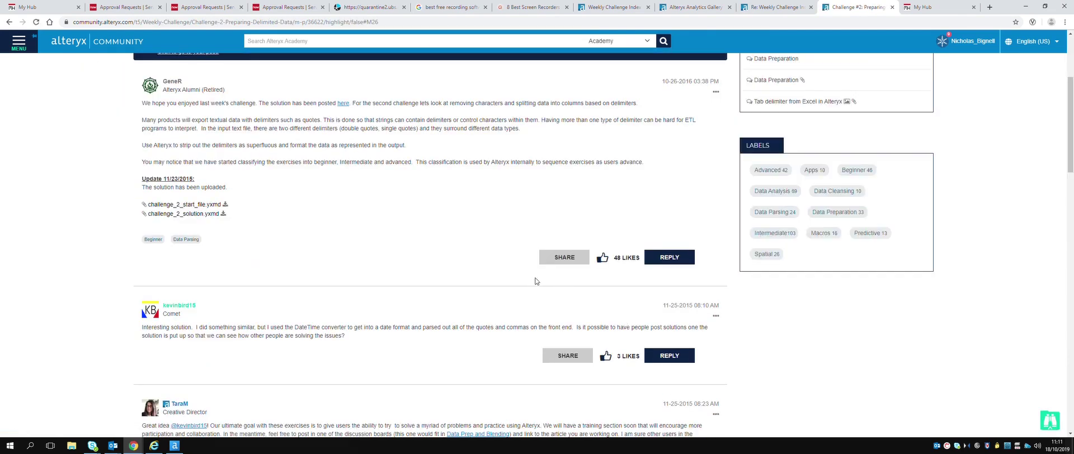
pyautogui.scroll(-2, 463, 263)
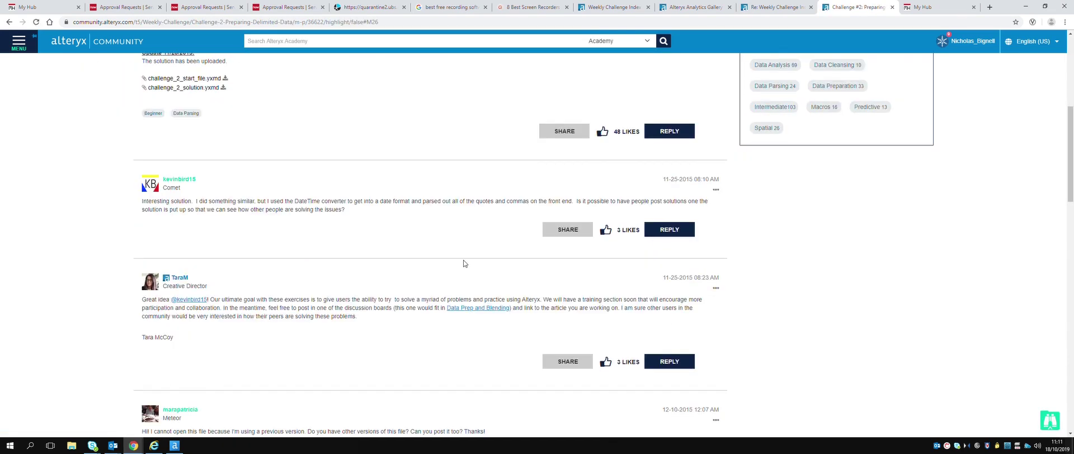
pyautogui.scroll(2, 463, 264)
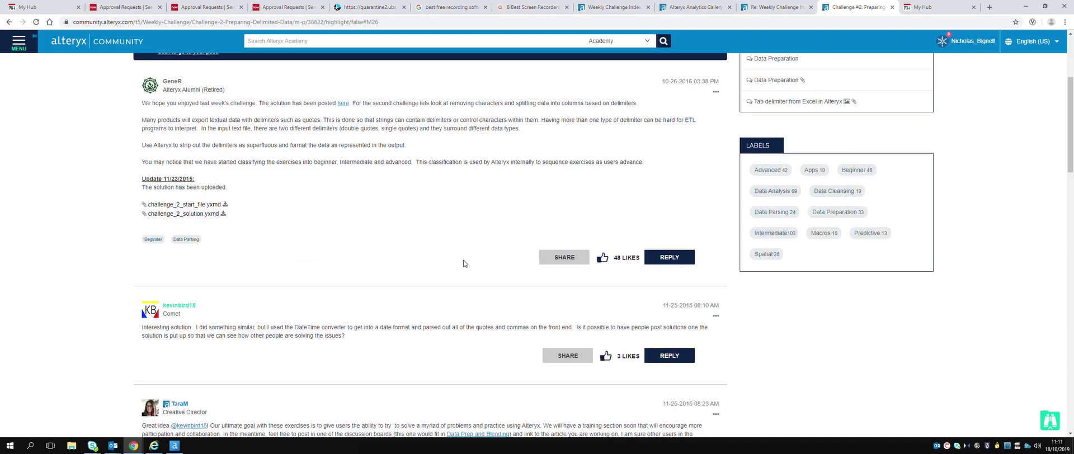